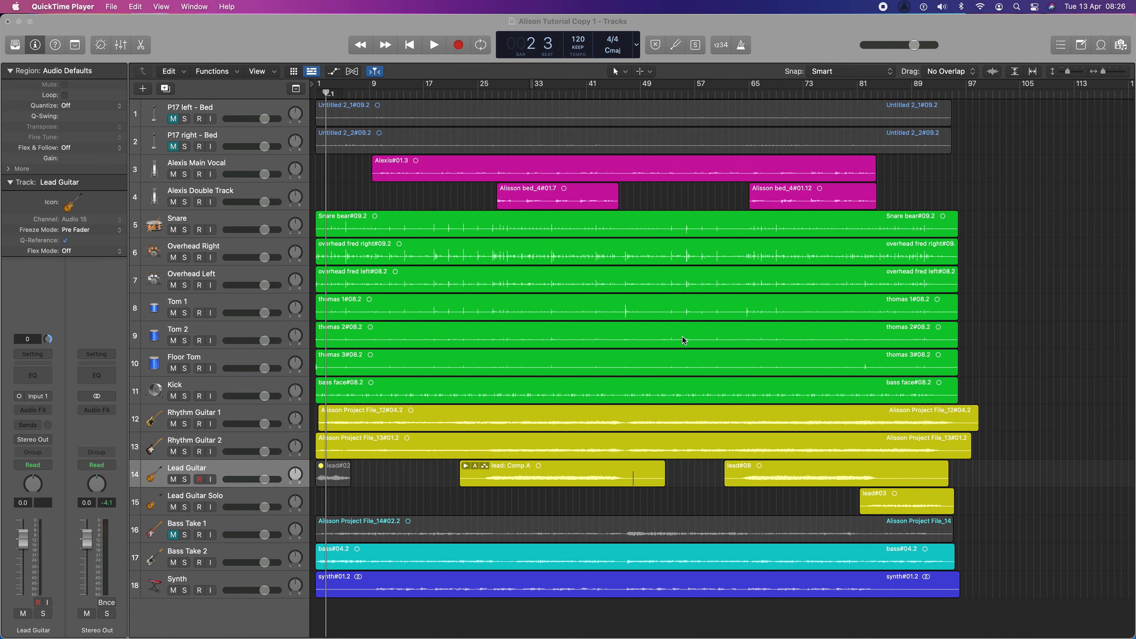
# - Show the mixer beneath the tracks area and leave all regions deselected
pyautogui.click(853, 403)
pyautogui.press('x')
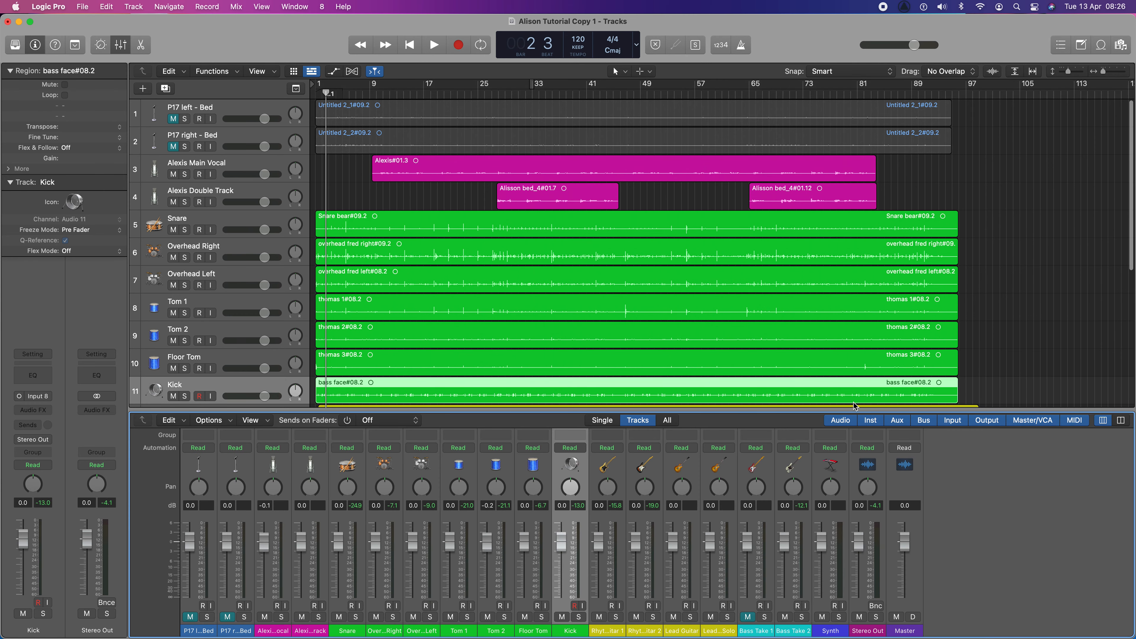
pyautogui.scroll(2, 576, 545)
pyautogui.scroll(-2, 577, 544)
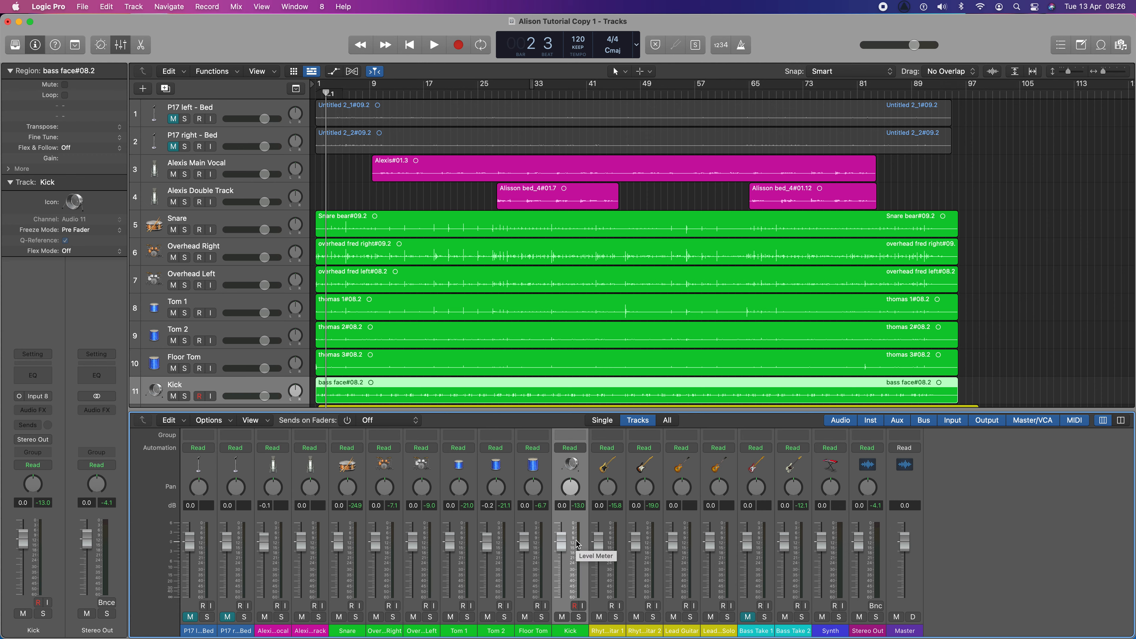
pyautogui.click(1000, 320)
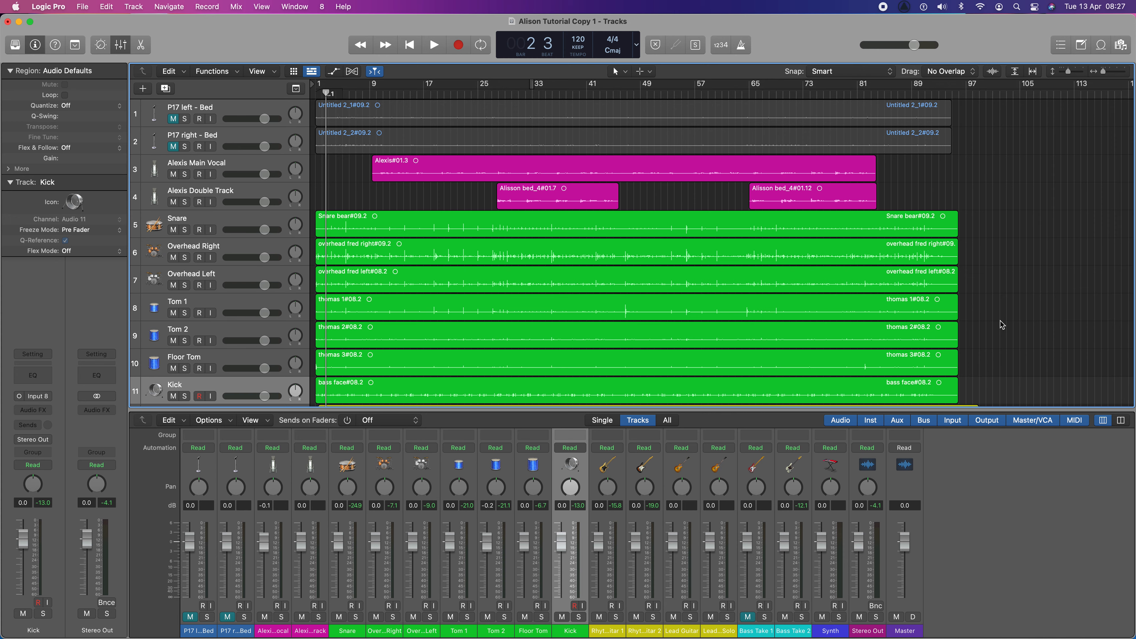
# - Play the project from the beginning to check the channel and Stereo Out levels in the mixer, and stop playback
pyautogui.press('Return')
pyautogui.press('space')
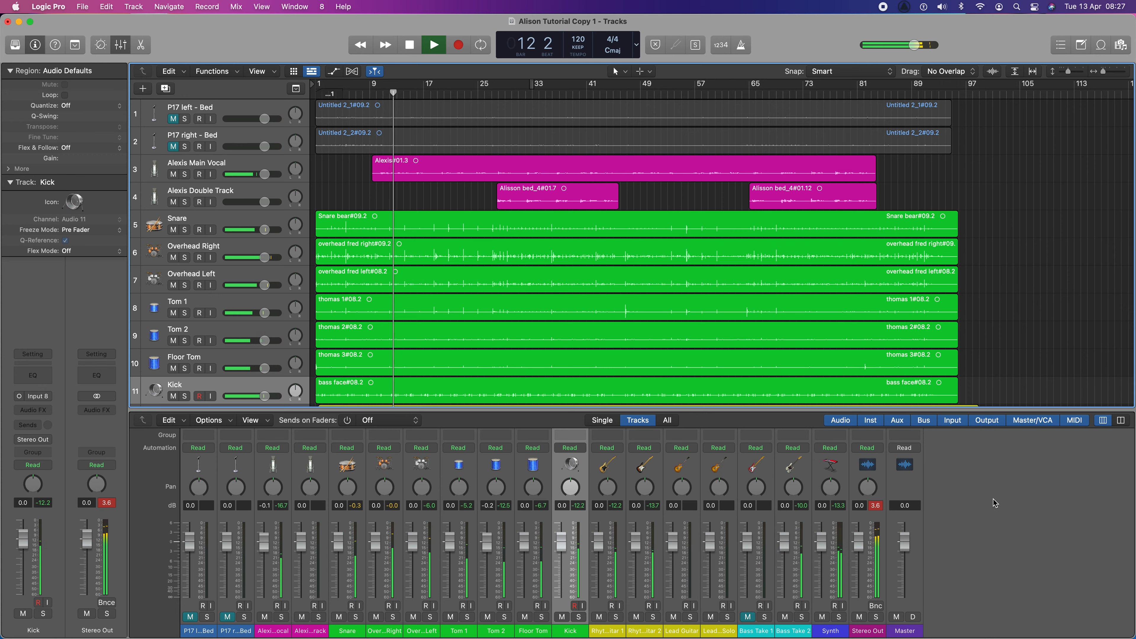
pyautogui.press('space')
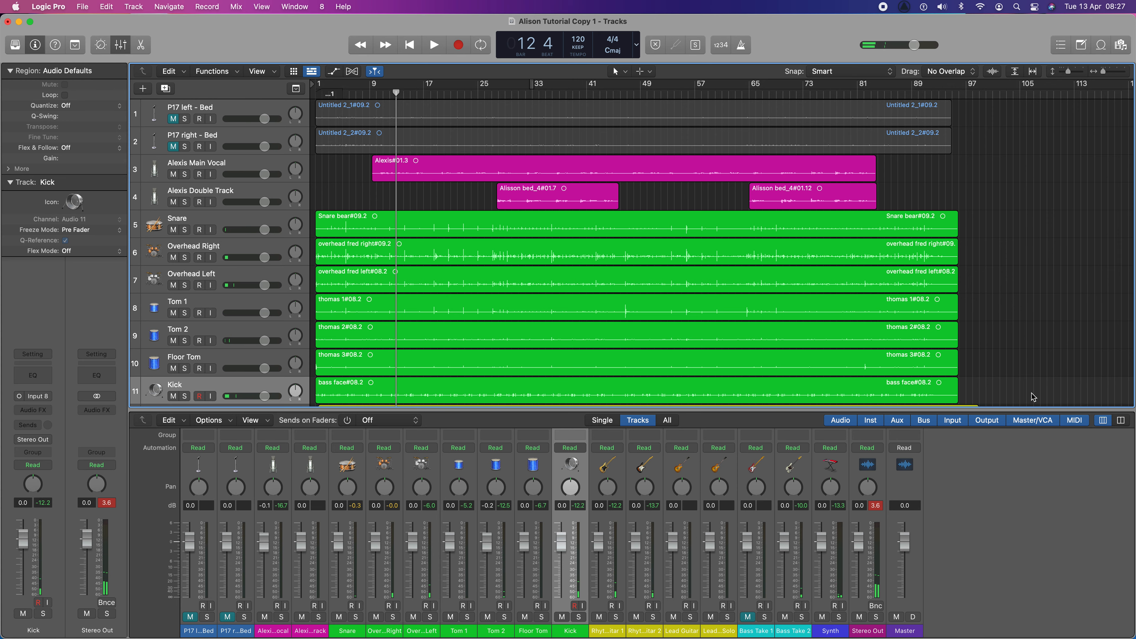
# - Select all regions in the project
pyautogui.scroll(-3, 1018, 347)
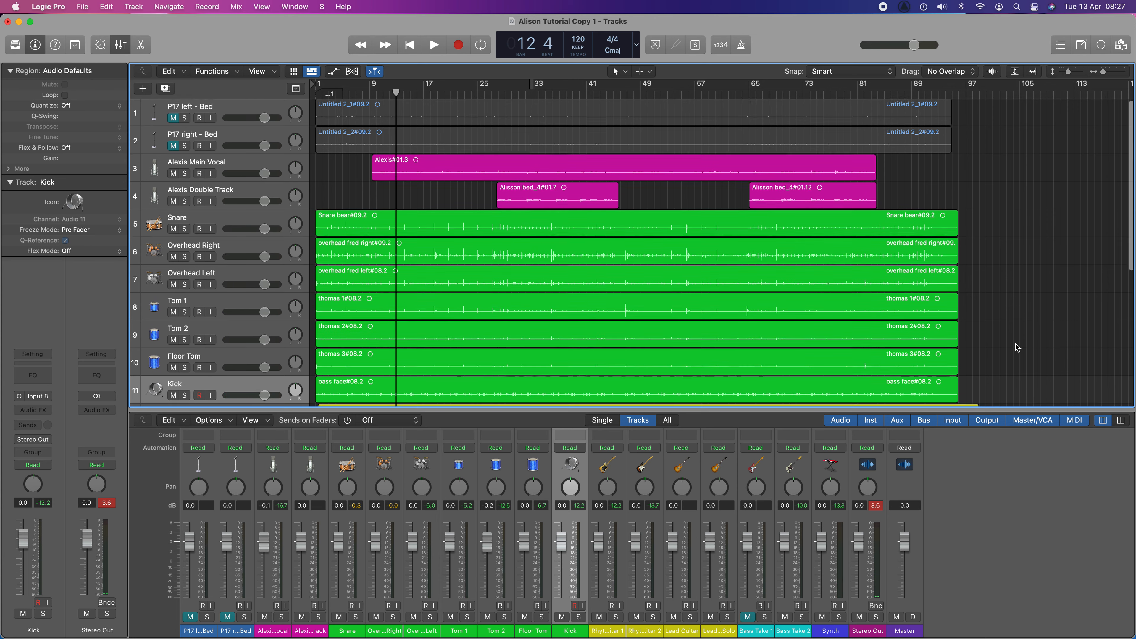
pyautogui.scroll(-5, 1018, 348)
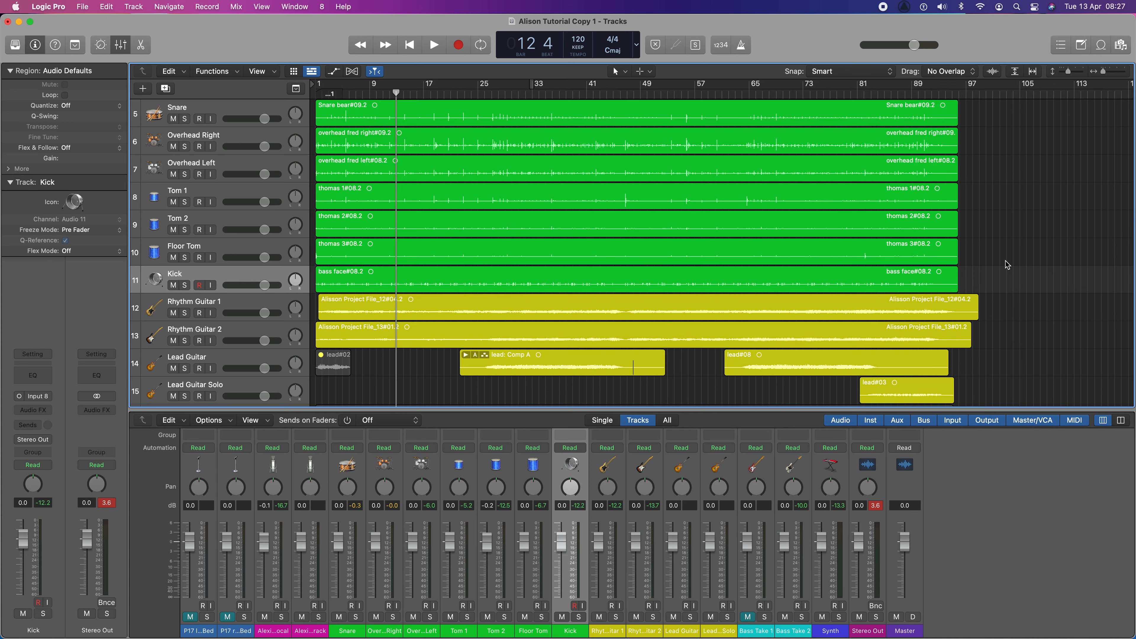
pyautogui.press('super+a')
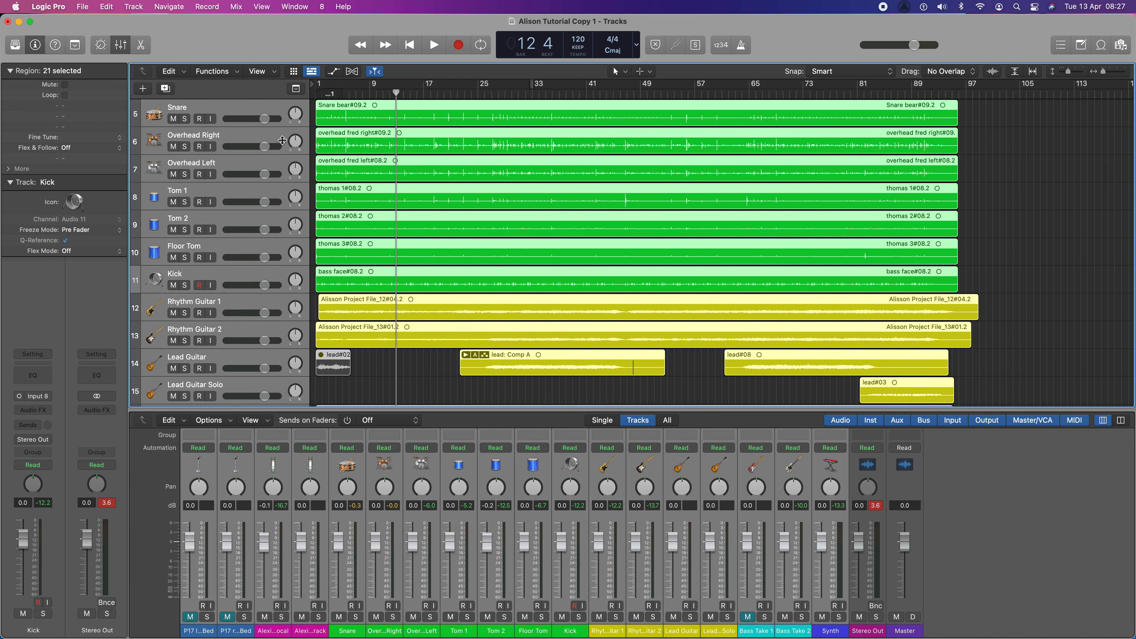
pyautogui.click(216, 76)
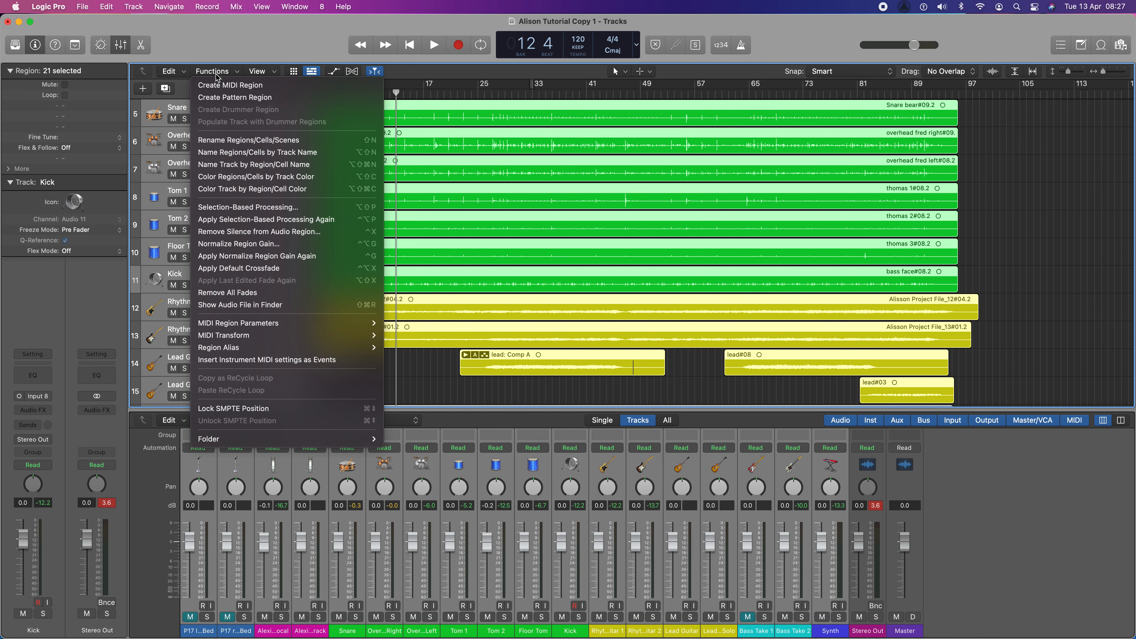
pyautogui.click(216, 75)
pyautogui.click(217, 74)
pyautogui.click(215, 74)
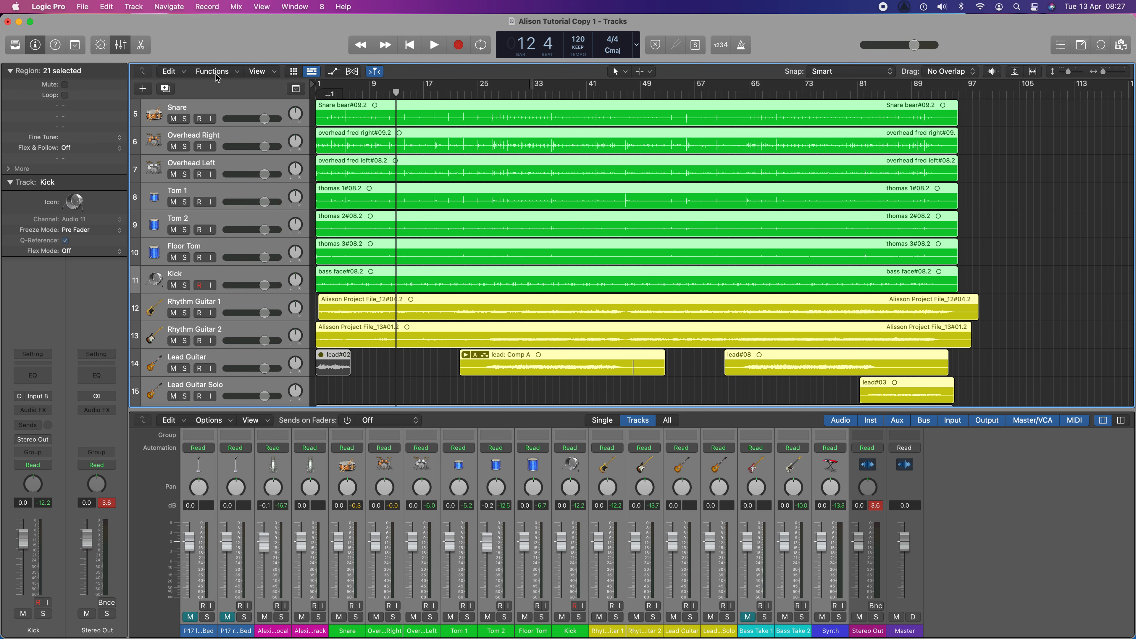
pyautogui.click(216, 74)
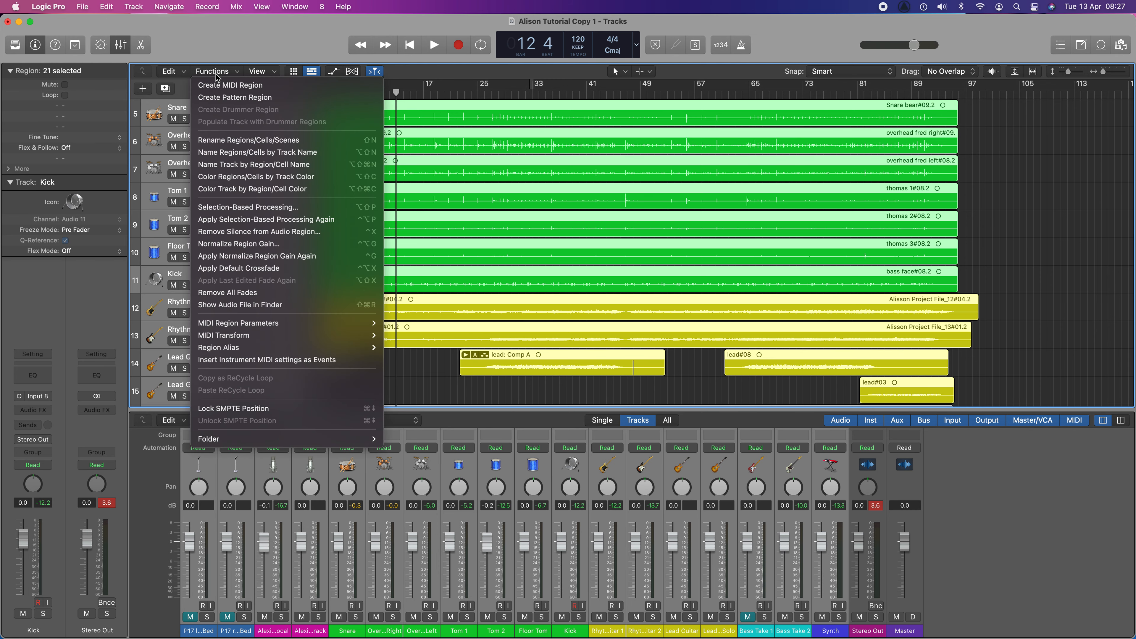
pyautogui.click(216, 74)
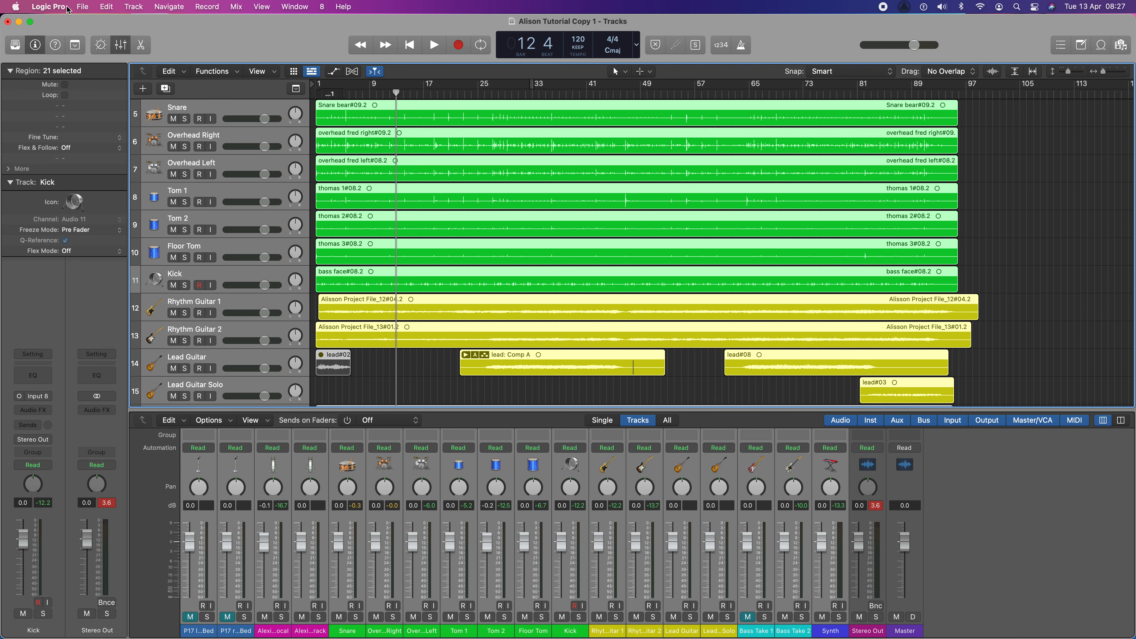
# - Check in the advanced preferences whether Show Advanced Tools and its additional options are enabled, and close the preferences
pyautogui.click(49, 9)
pyautogui.moveTo(54, 43)
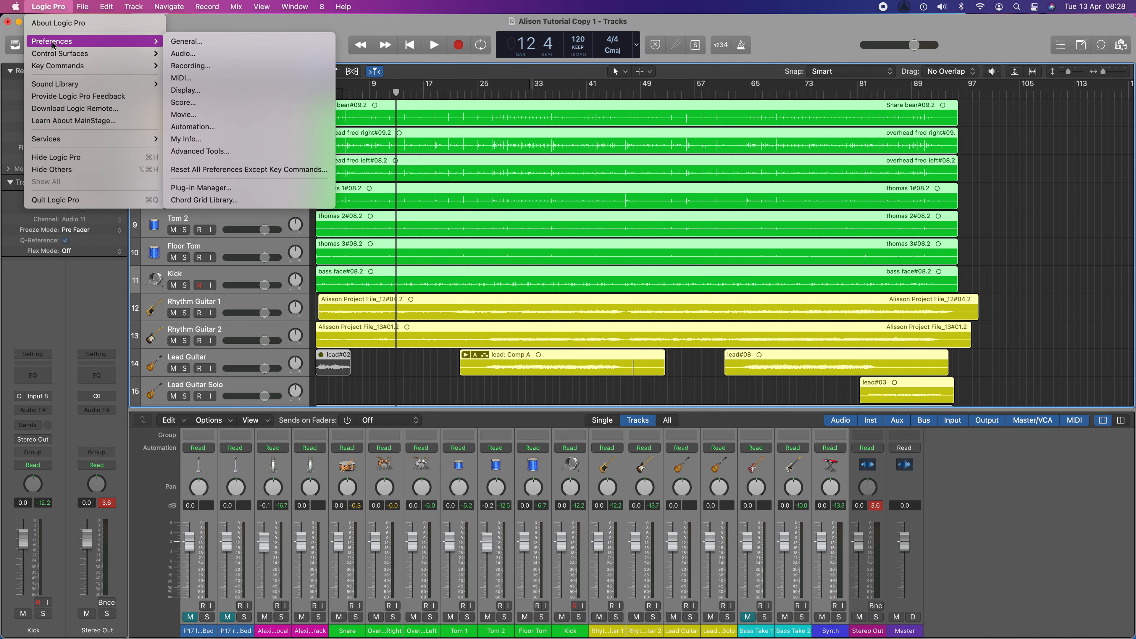
pyautogui.click(205, 55)
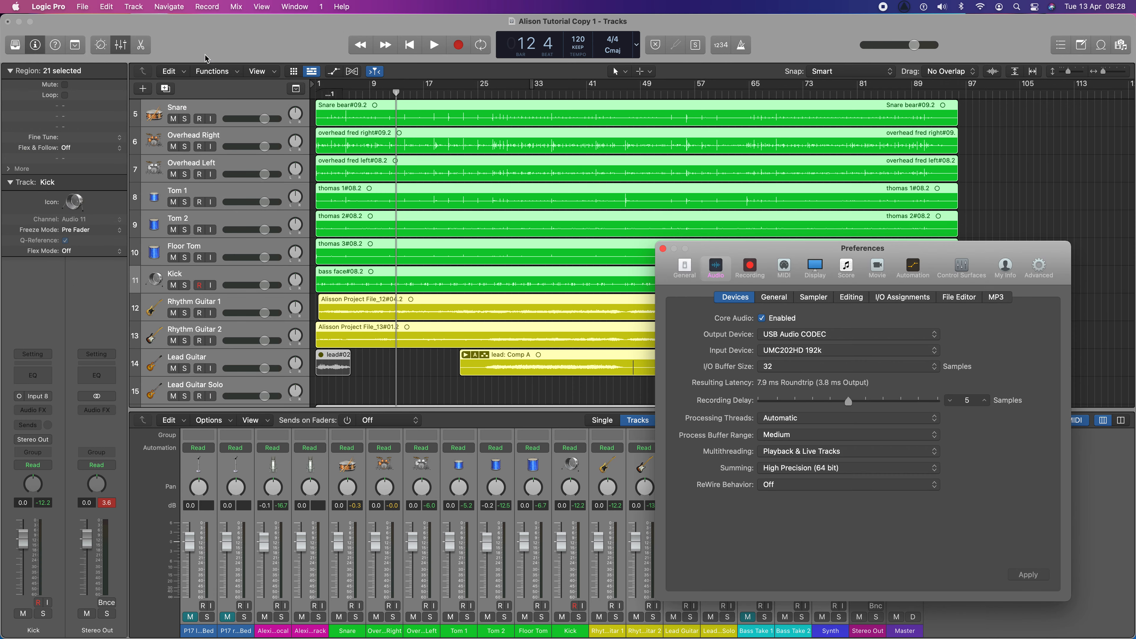
pyautogui.click(1038, 269)
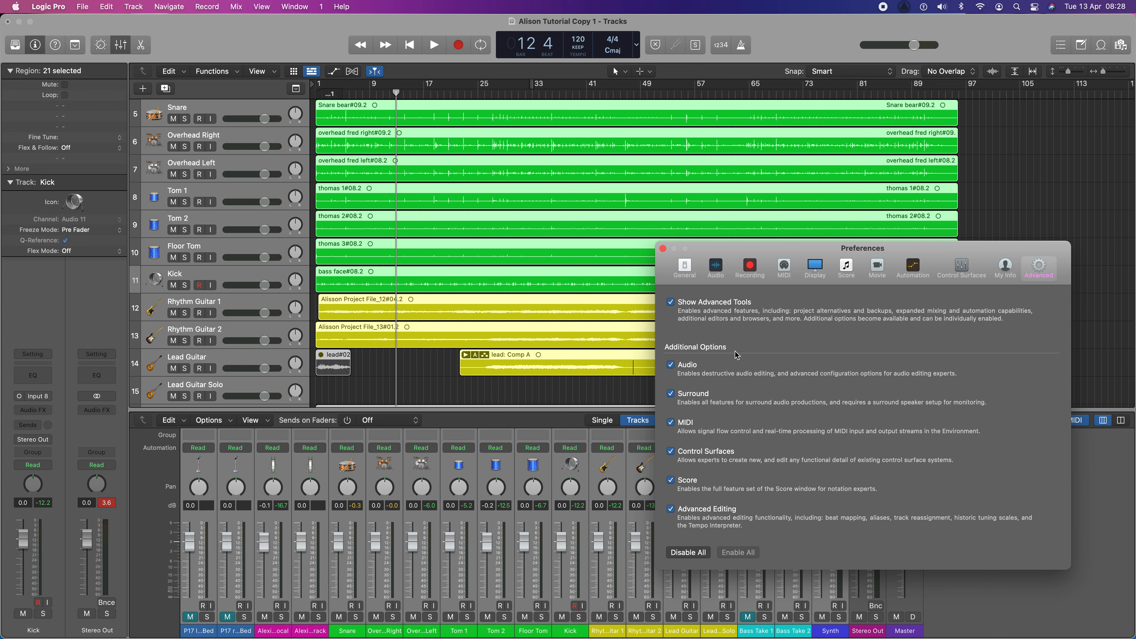
pyautogui.click(663, 249)
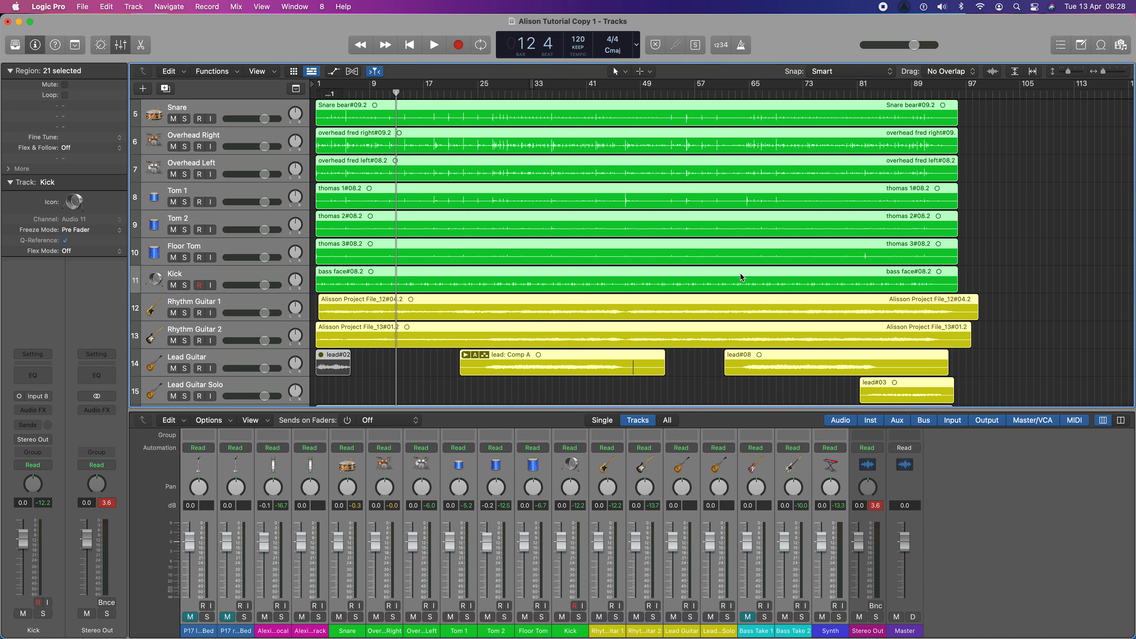
# - Normalize the gain of all selected regions by Individual Tracks, using the Peak algorithm and a target level of -18.0 dB
pyautogui.click(231, 72)
pyautogui.click(247, 244)
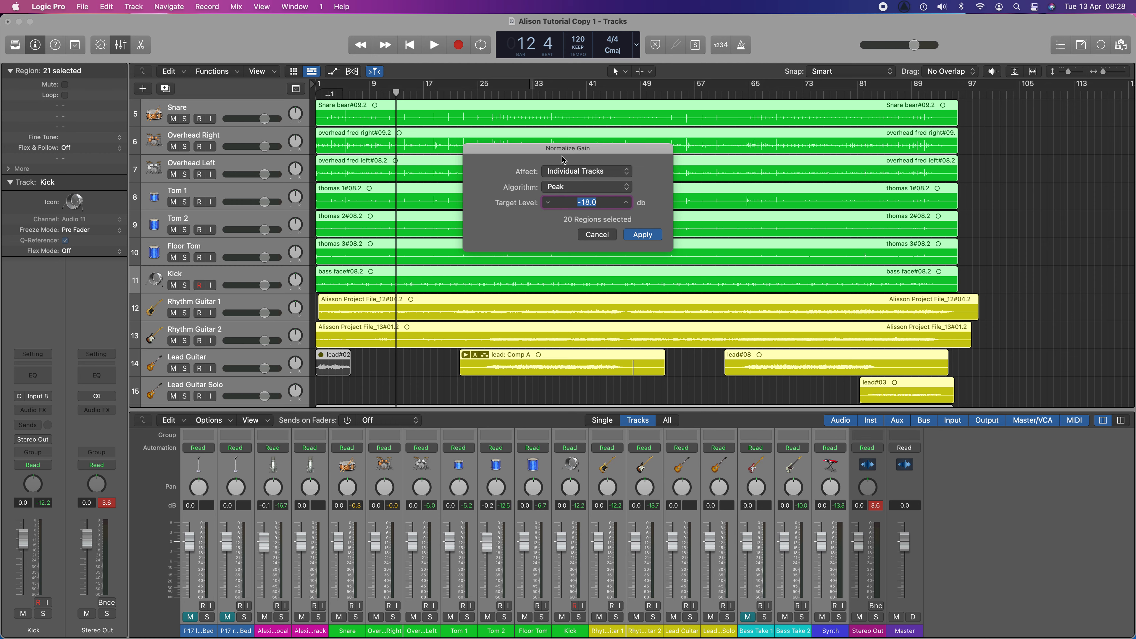
pyautogui.click(595, 172)
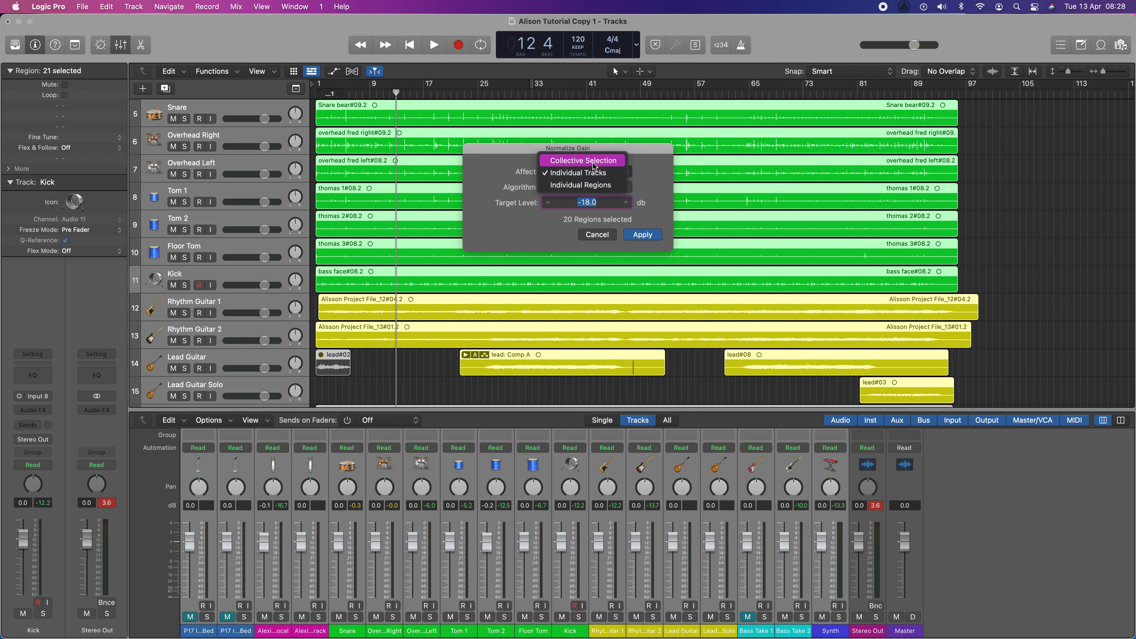
pyautogui.click(592, 175)
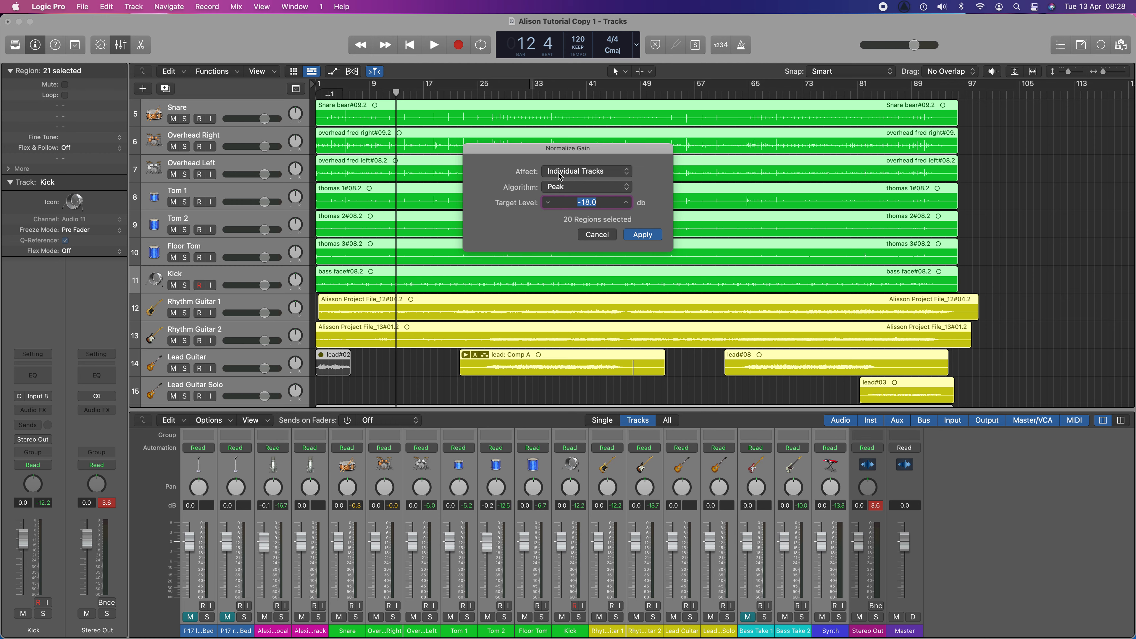
pyautogui.click(641, 235)
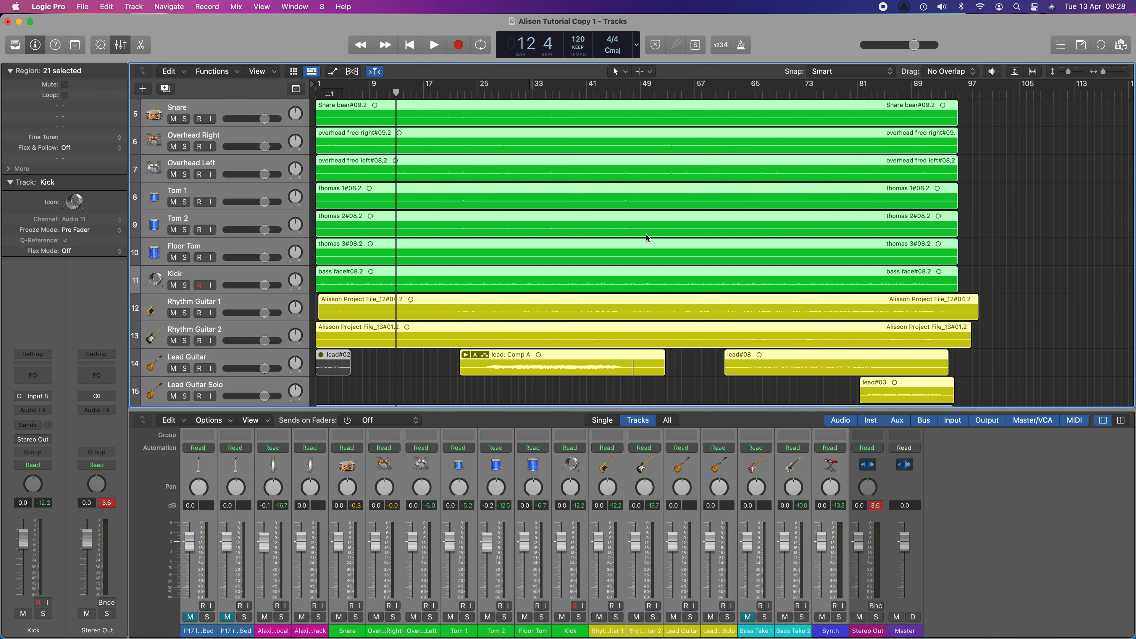
# - Deselect the regions and play the normalized project from the beginning to check the mixer levels, stopping after a few bars
pyautogui.click(714, 372)
pyautogui.press('Return')
pyautogui.press('space')
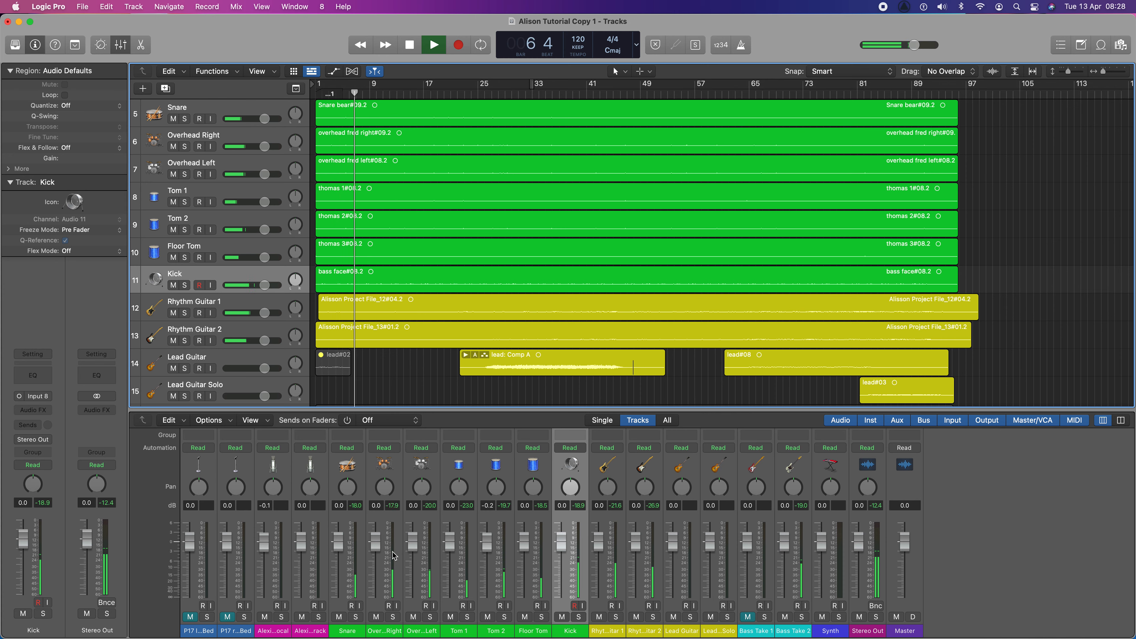
pyautogui.press('space')
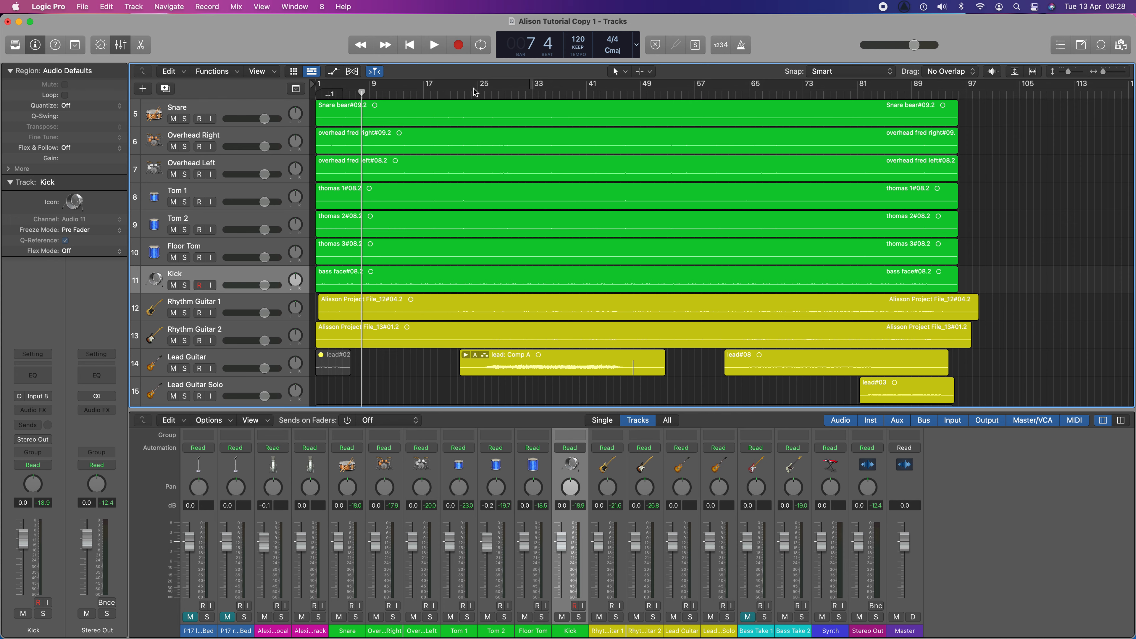
# - Play from bar 25 to check the lead guitar level against the other tracks, and stop playback
pyautogui.click(478, 96)
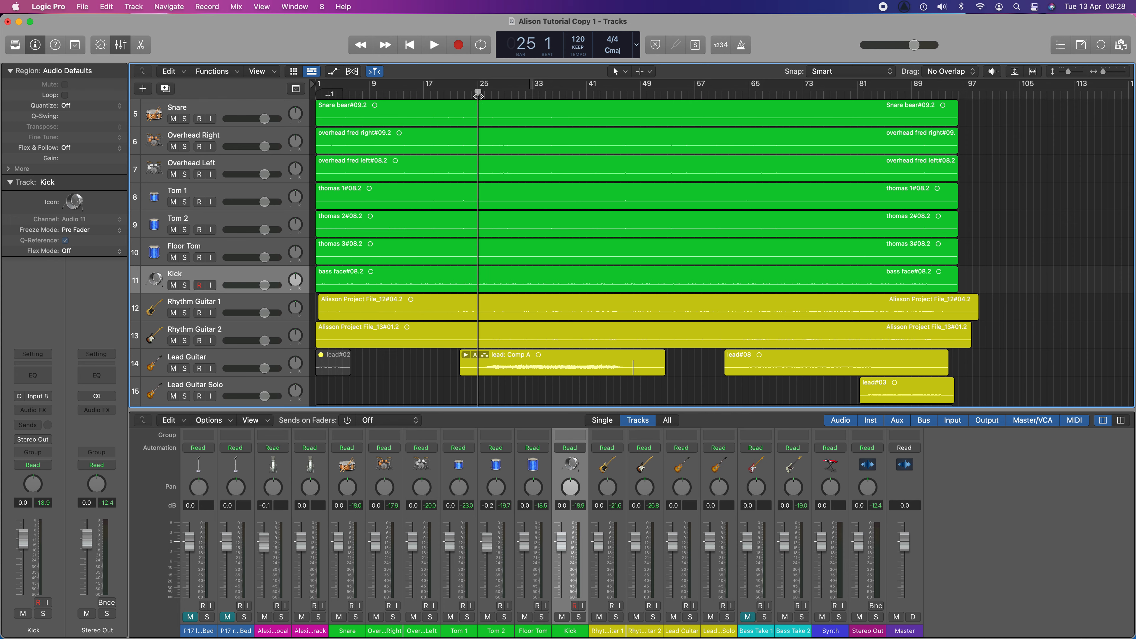
pyautogui.press('space')
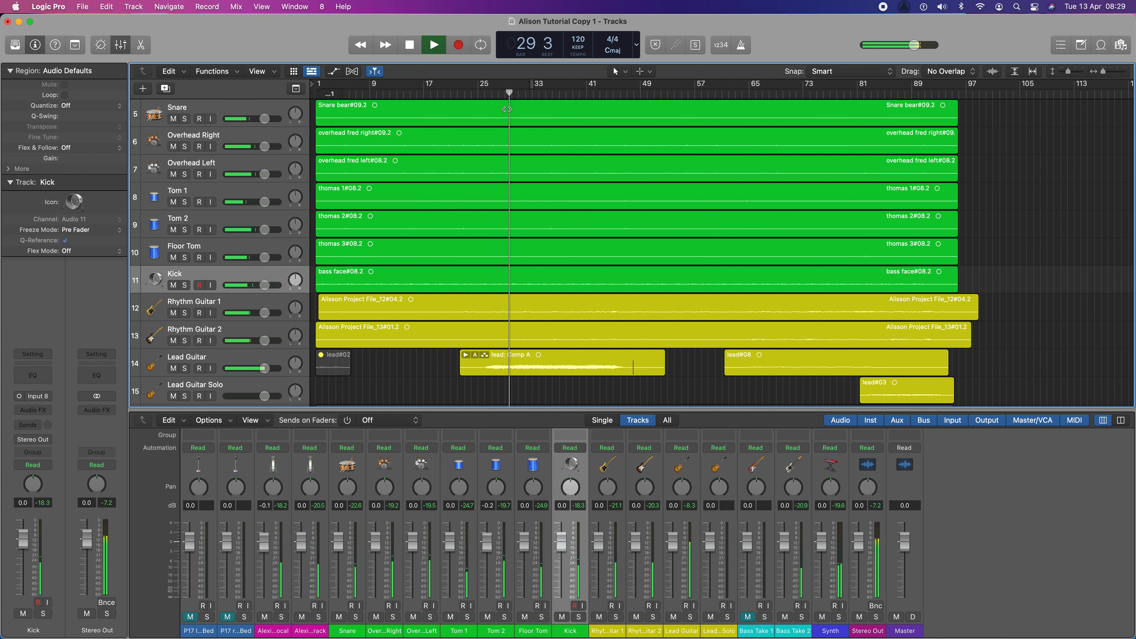
pyautogui.press('space')
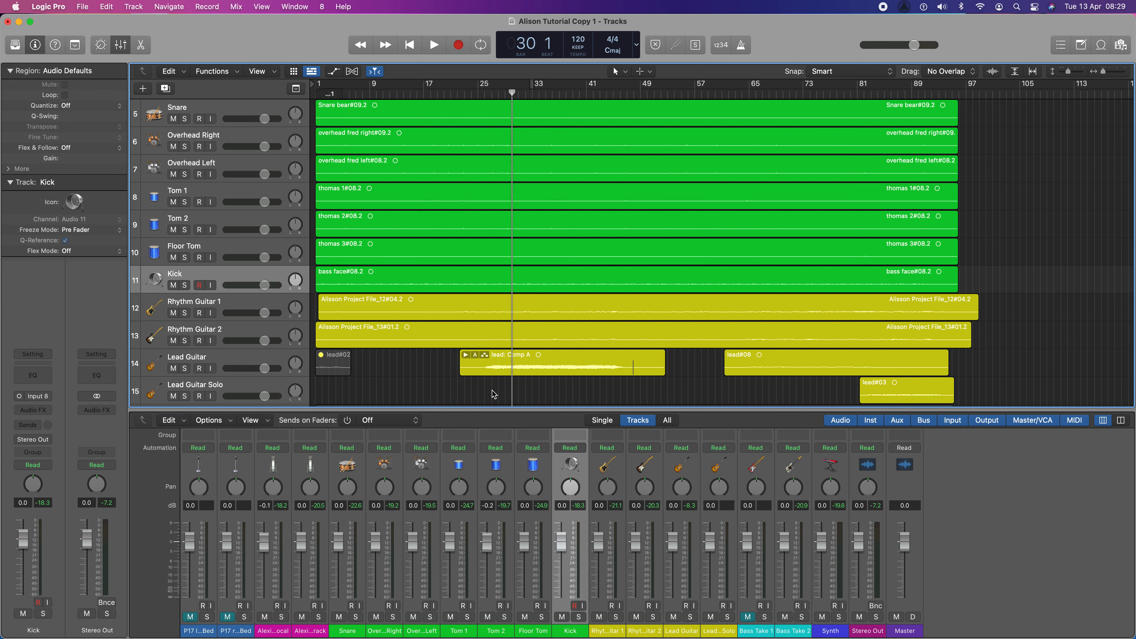
# - Expand the "lead: Comp A" take folder on the Lead Guitar track and select Take 1
pyautogui.click(466, 356)
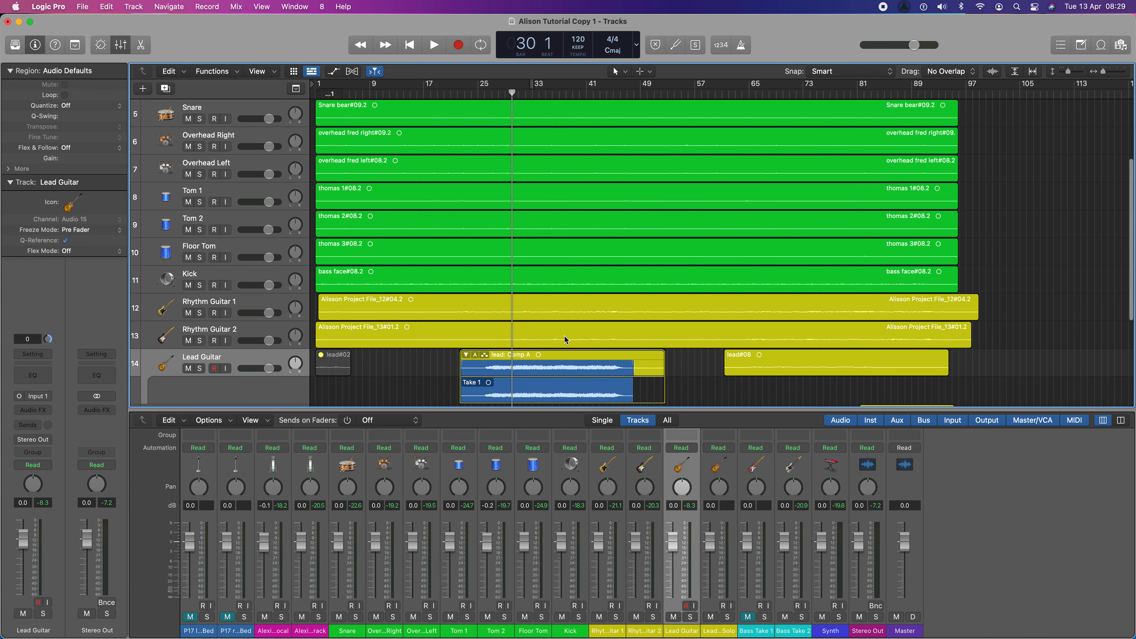
pyautogui.scroll(-2, 595, 334)
pyautogui.scroll(-1, 595, 335)
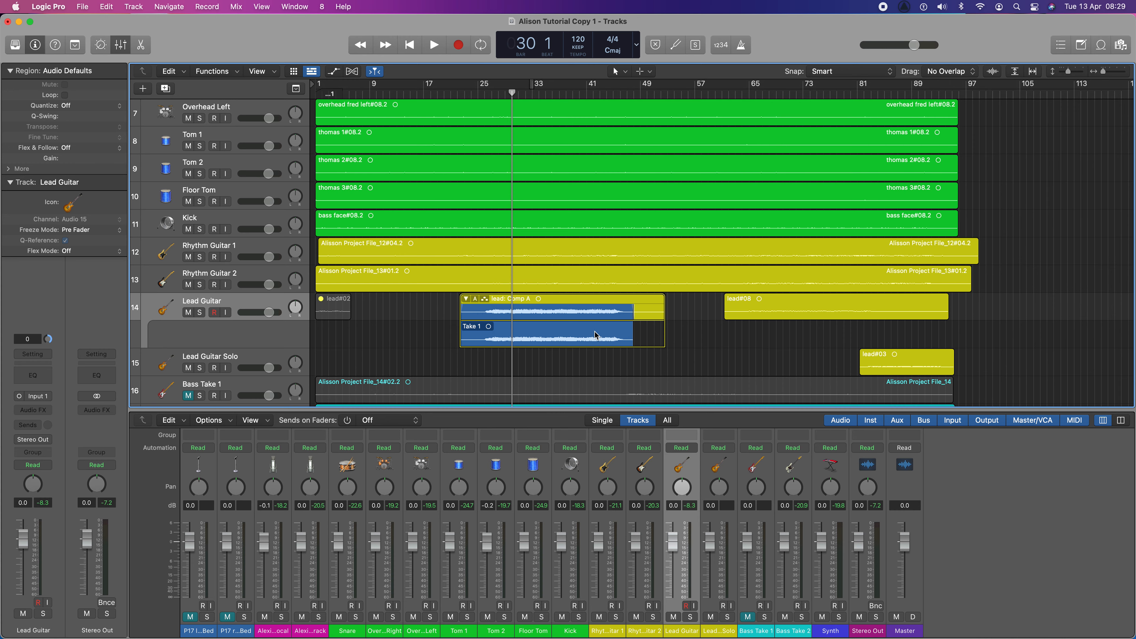
pyautogui.scroll(-4, 595, 335)
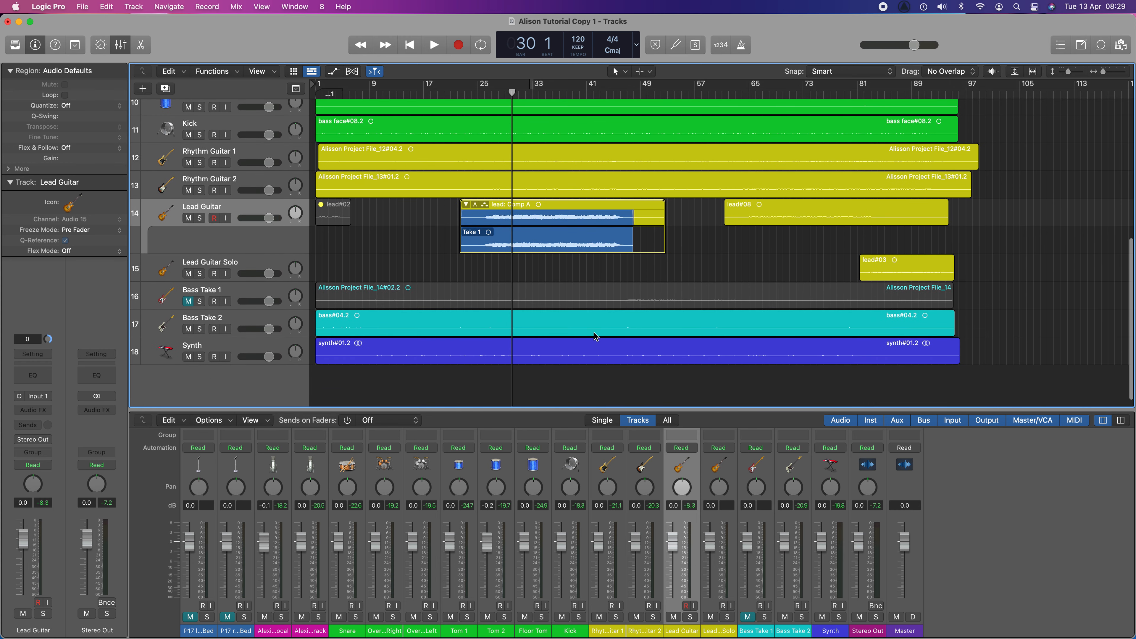
pyautogui.click(546, 249)
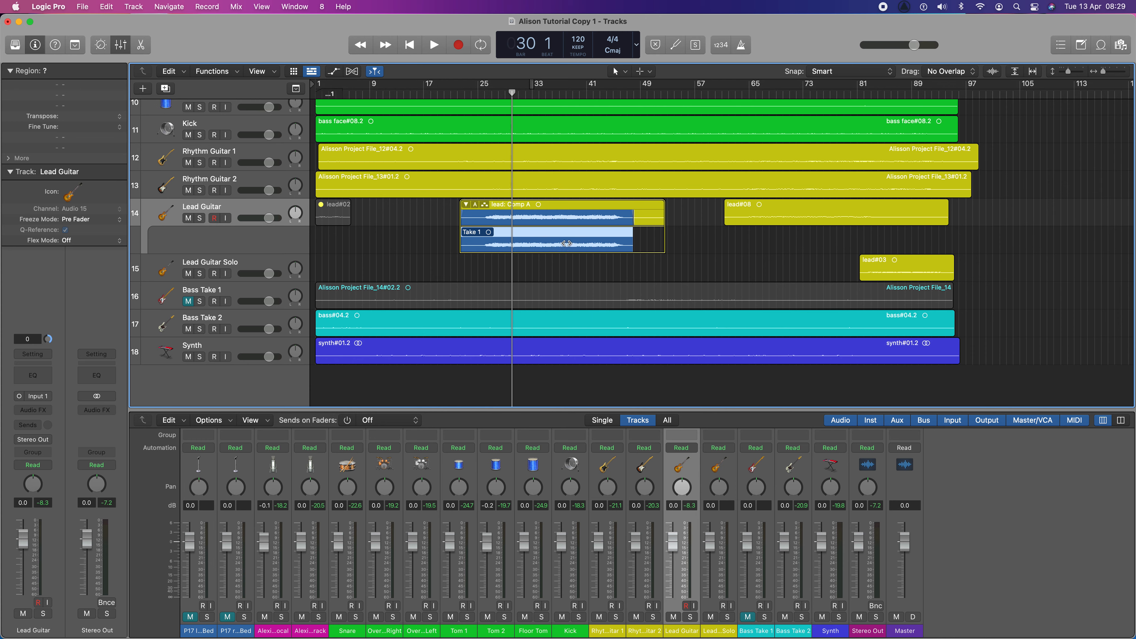
# - Try to normalize Take 1 by Individual Tracks to a -18.0 dB peak
pyautogui.click(215, 72)
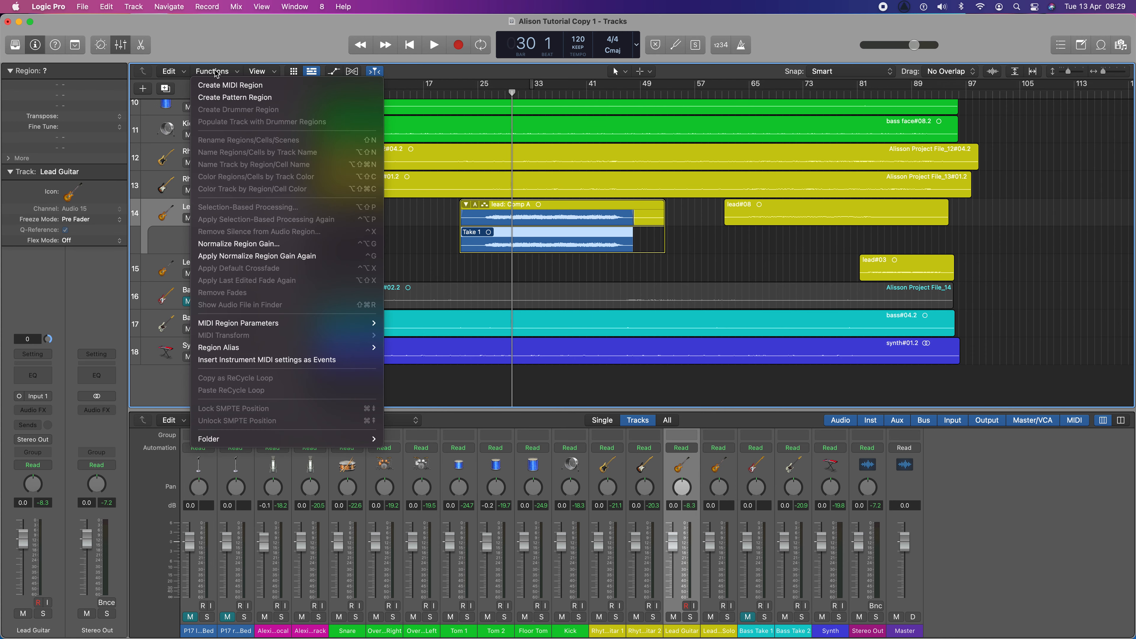
pyautogui.click(236, 243)
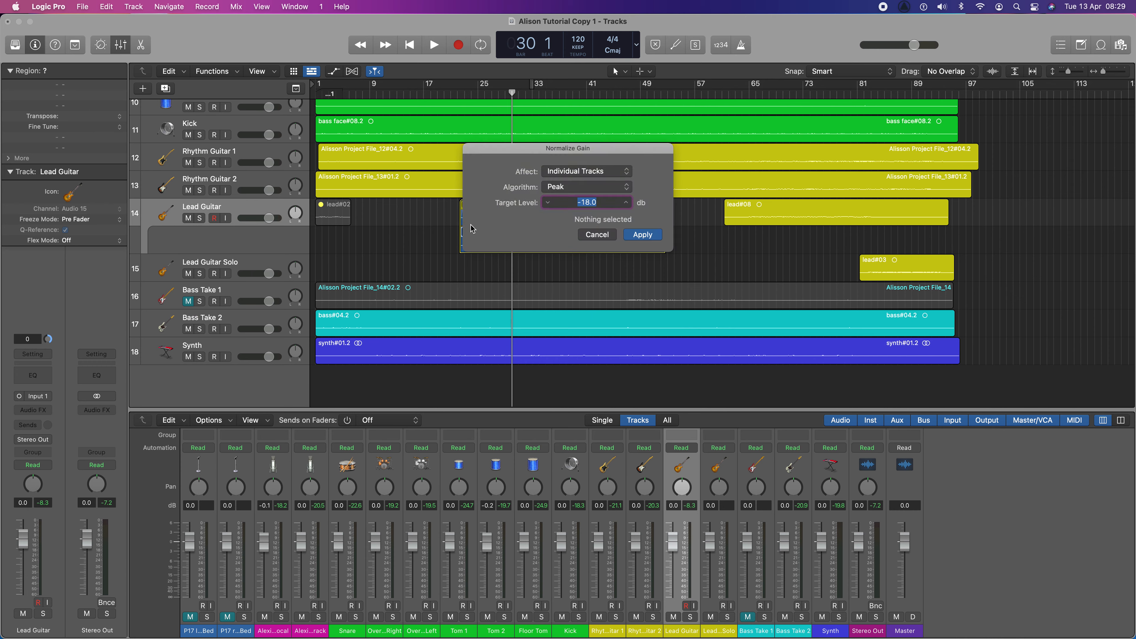
pyautogui.click(642, 238)
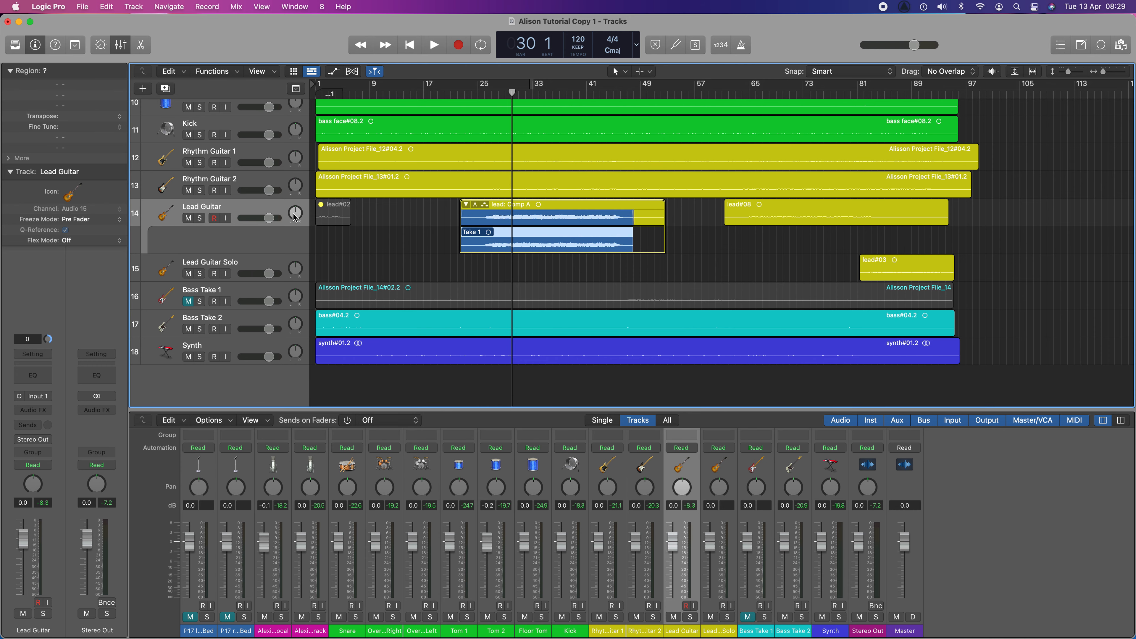
# - Normalize the lead guitar's Take 1 as a Collective Selection, using the Peak algorithm and a target level of -18.0 dB
pyautogui.click(217, 70)
pyautogui.click(259, 245)
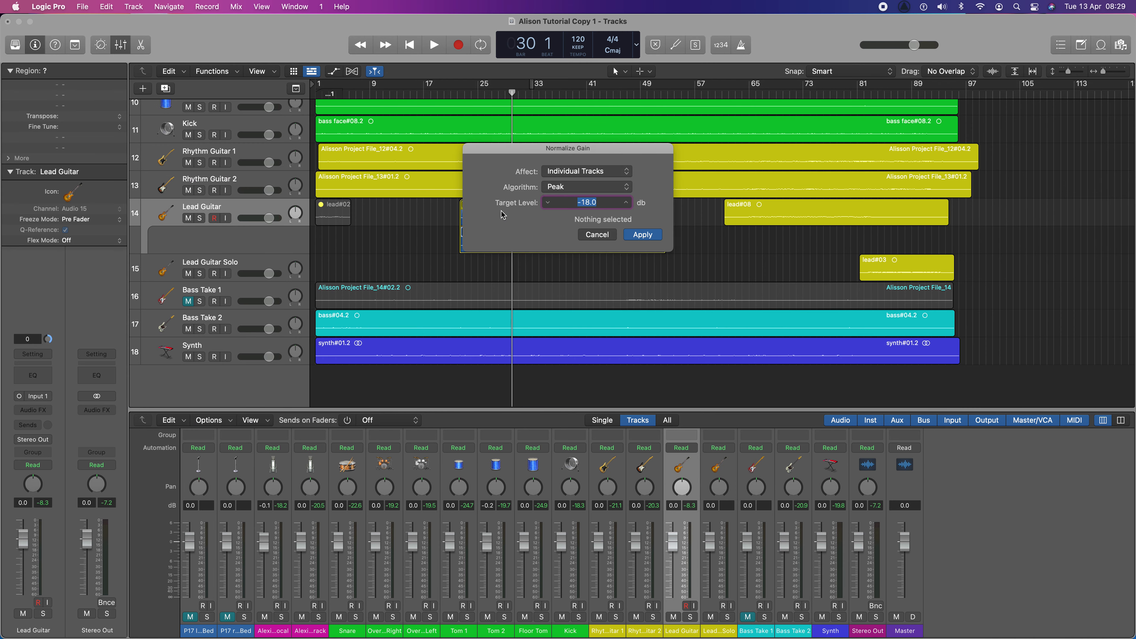
pyautogui.click(595, 176)
pyautogui.click(569, 160)
pyautogui.click(644, 234)
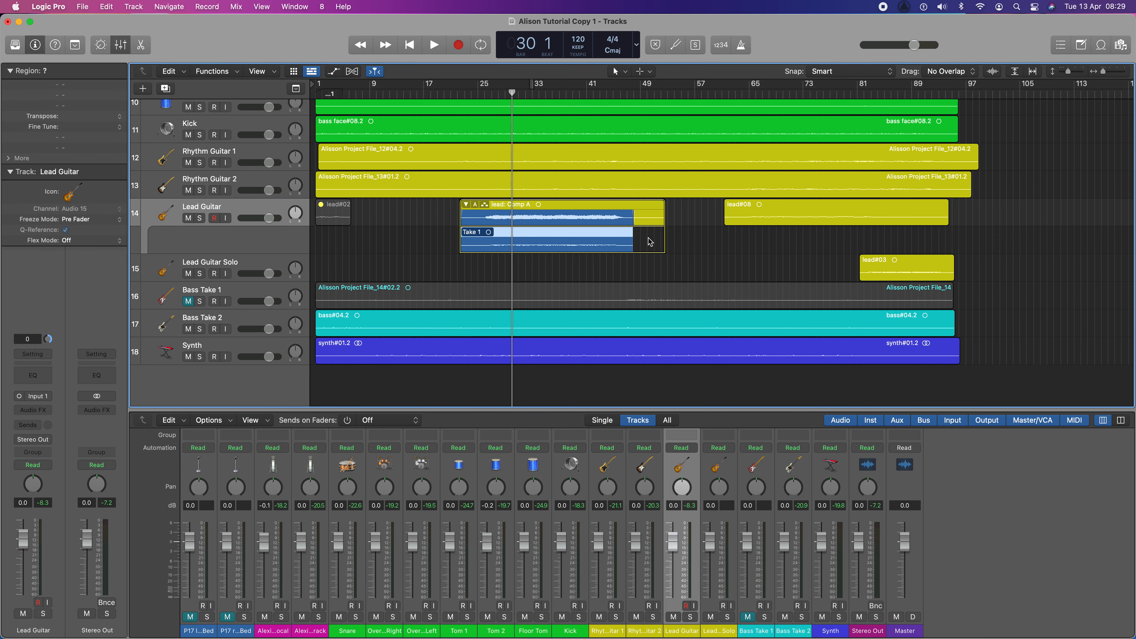
pyautogui.click(590, 292)
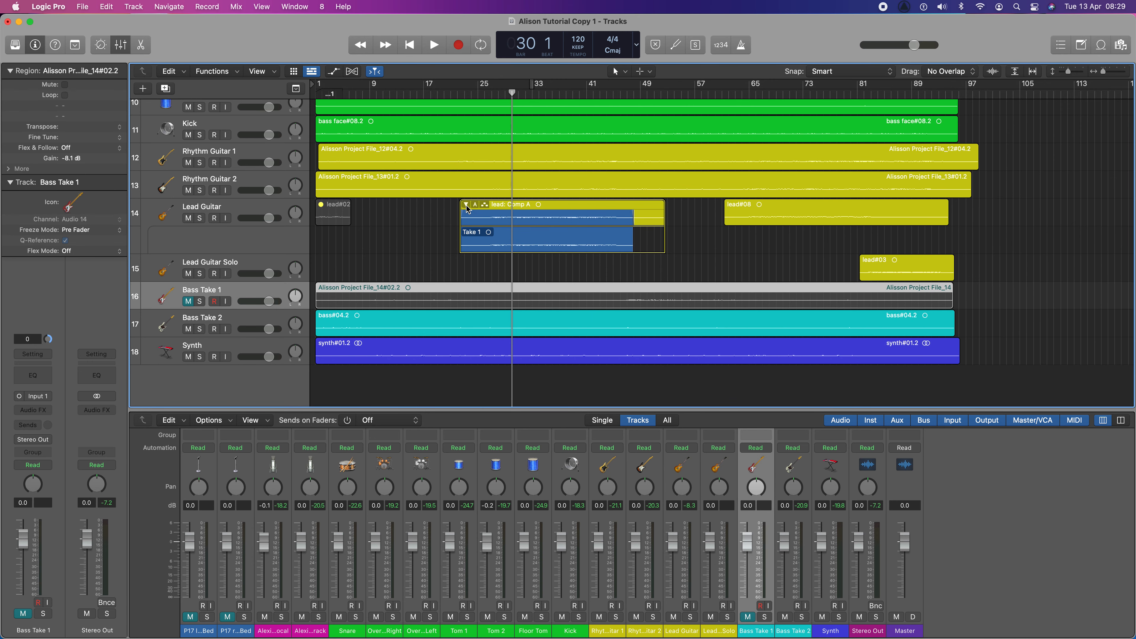
# - Collapse the lead guitar take folder and play the song from bar 25, pausing partway, to check the lead guitar and Stereo Out levels
pyautogui.click(466, 206)
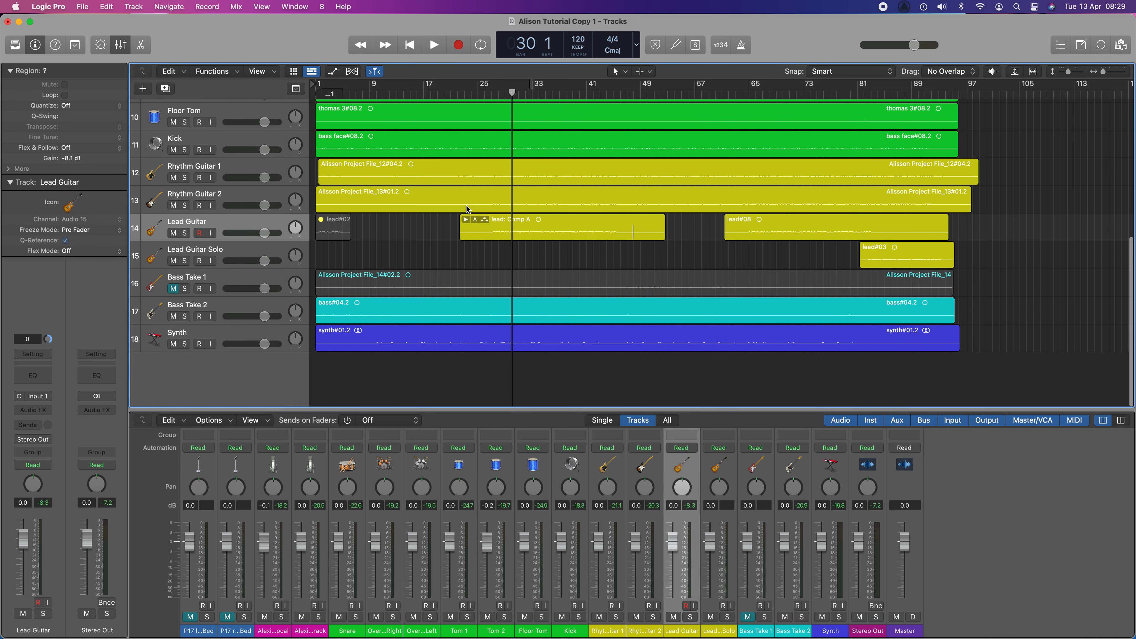
pyautogui.click(485, 95)
pyautogui.press('space')
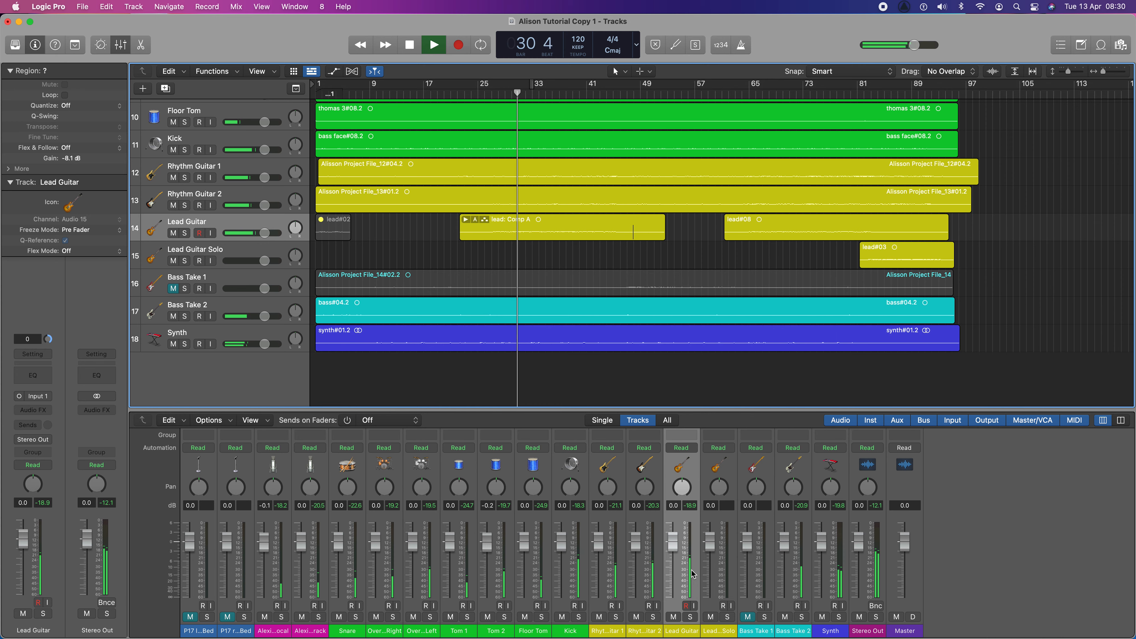
pyautogui.press('space')
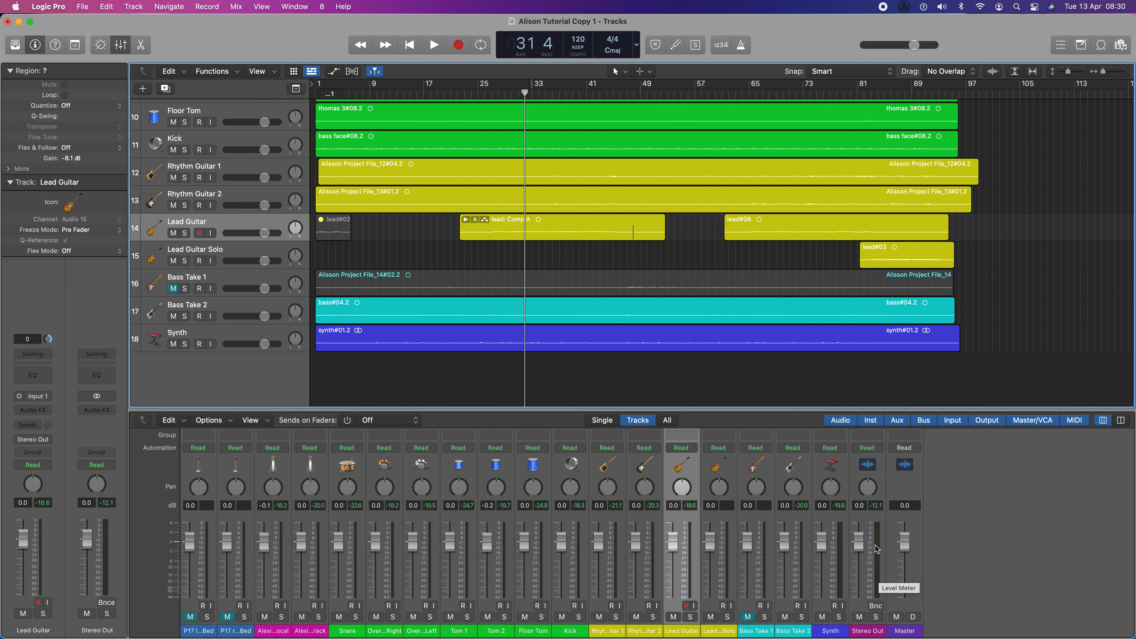
pyautogui.press('space')
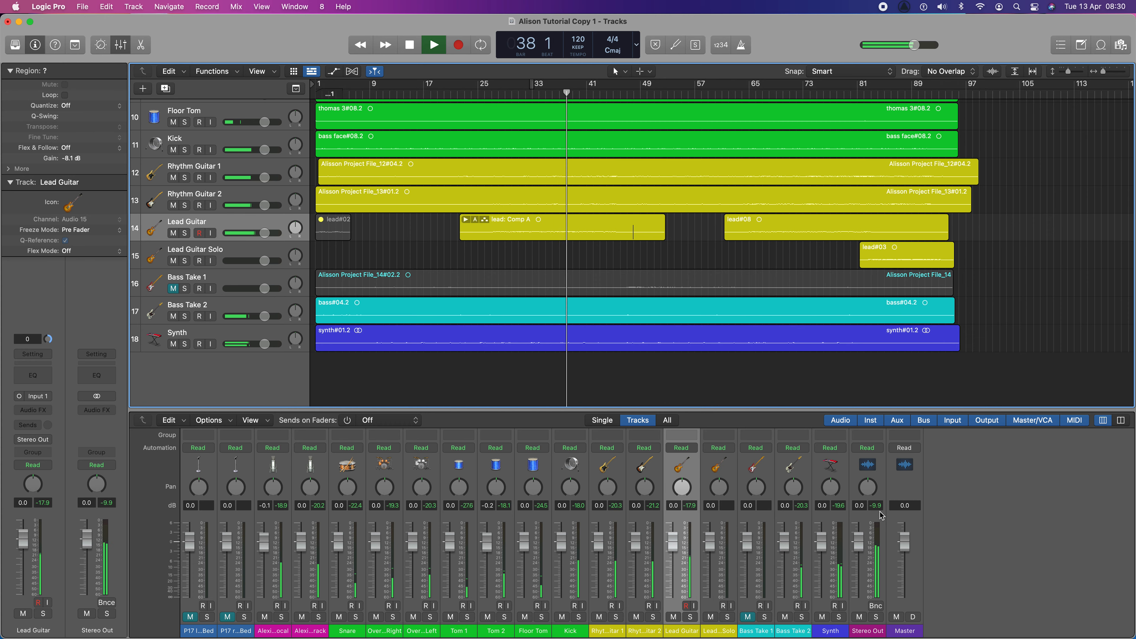
pyautogui.press('space')
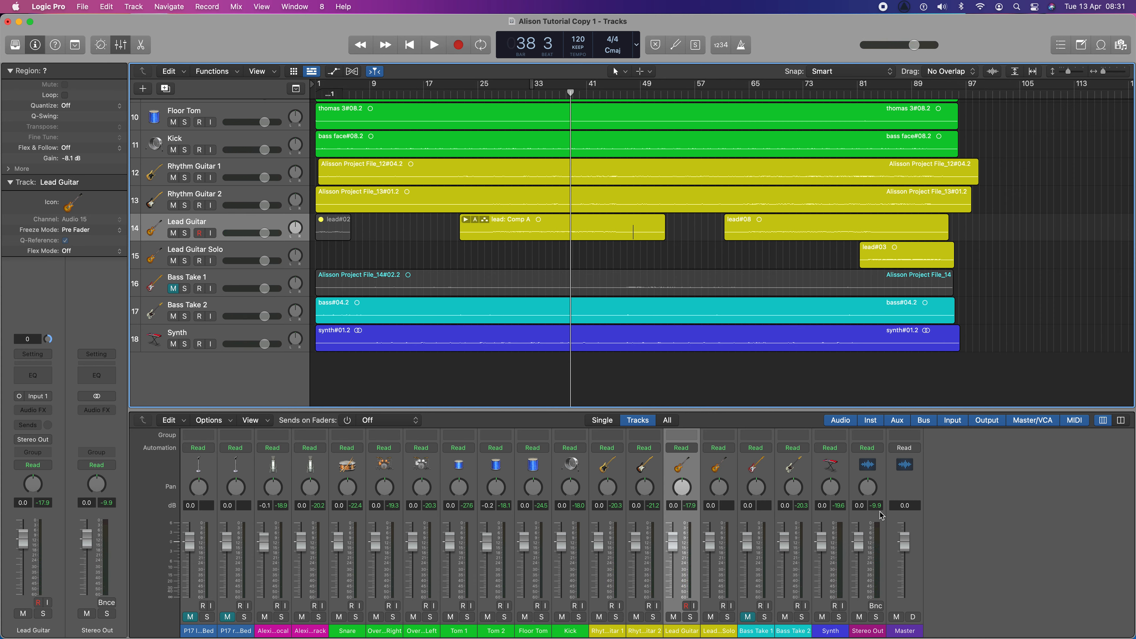
# - Bring tracks 1 to 11 into view above the mixer, and switch to the "Model Unit 13 Assignment 1" presentation in Chrome
pyautogui.scroll(2, 951, 514)
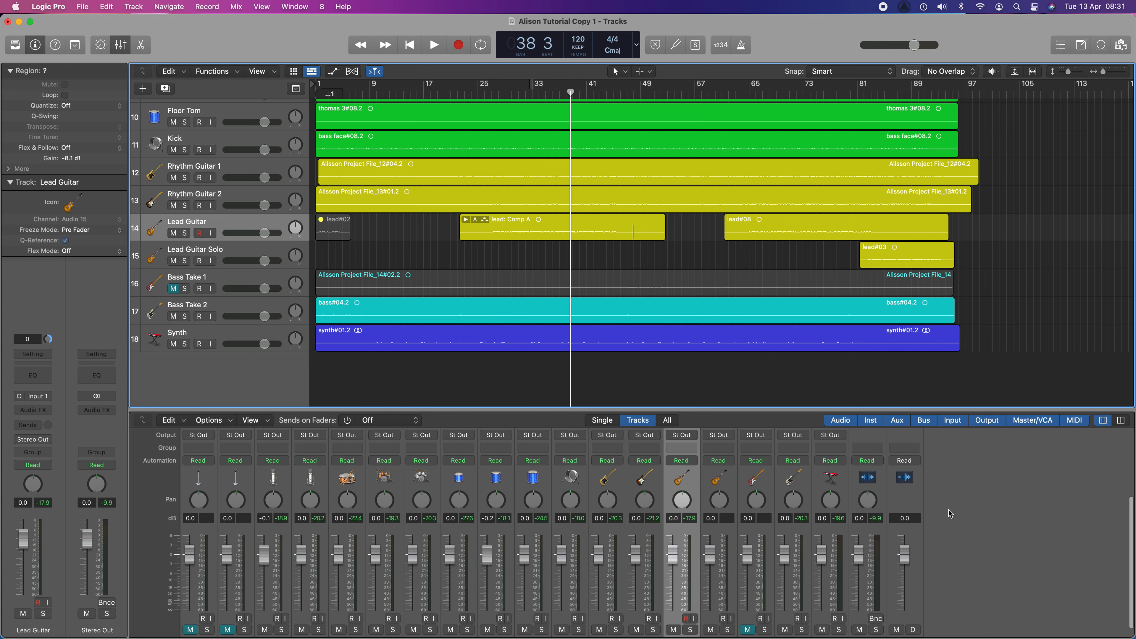
pyautogui.scroll(-2, 951, 514)
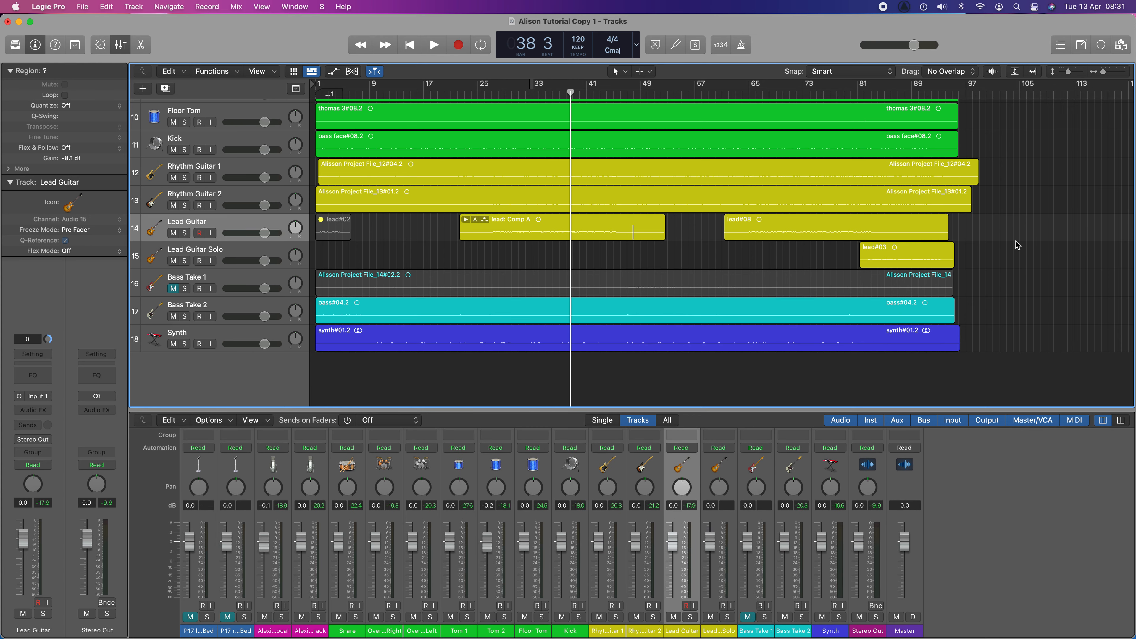
pyautogui.scroll(6, 1016, 246)
pyautogui.scroll(2, 1018, 245)
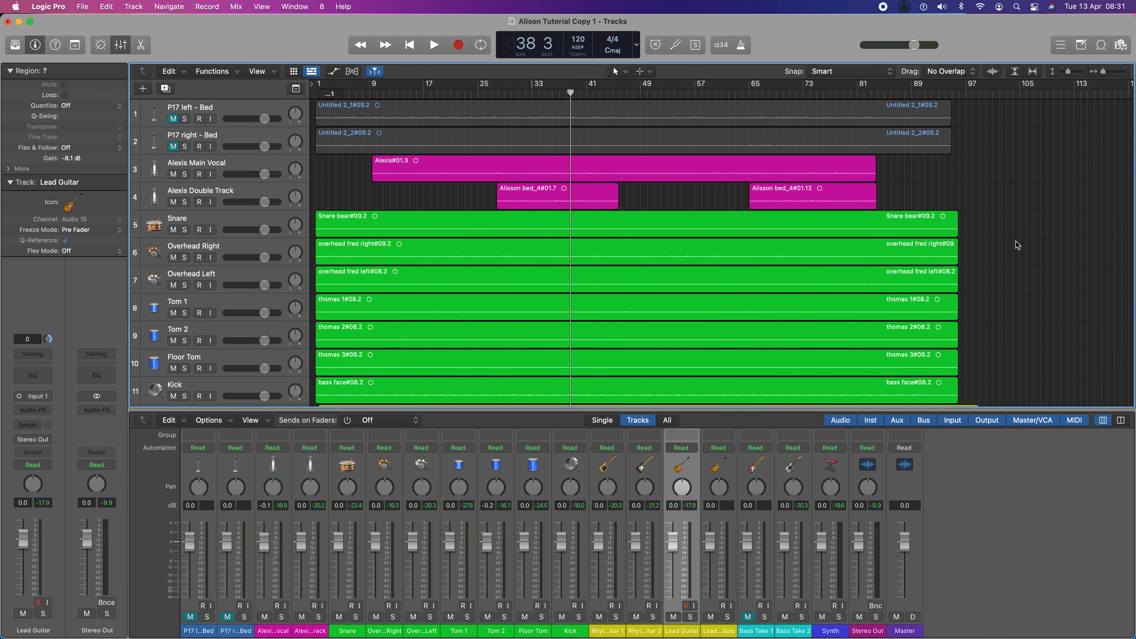
pyautogui.scroll(-2, 885, 273)
pyautogui.scroll(2, 884, 272)
pyautogui.click(19, 22)
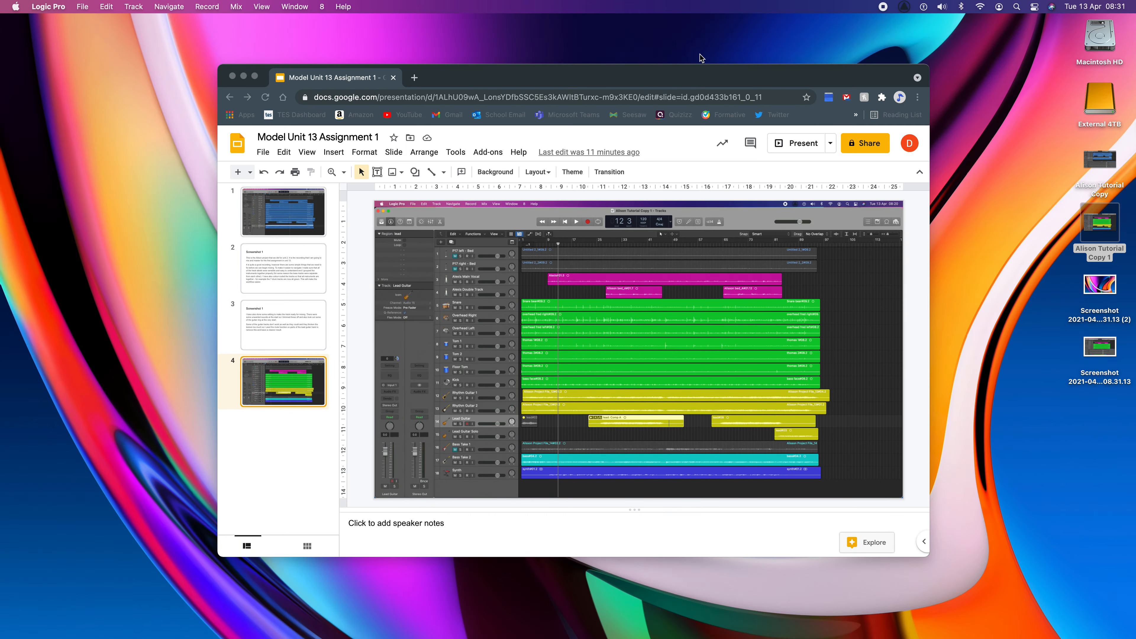
pyautogui.moveTo(617, 79); pyautogui.dragTo(590, 39)
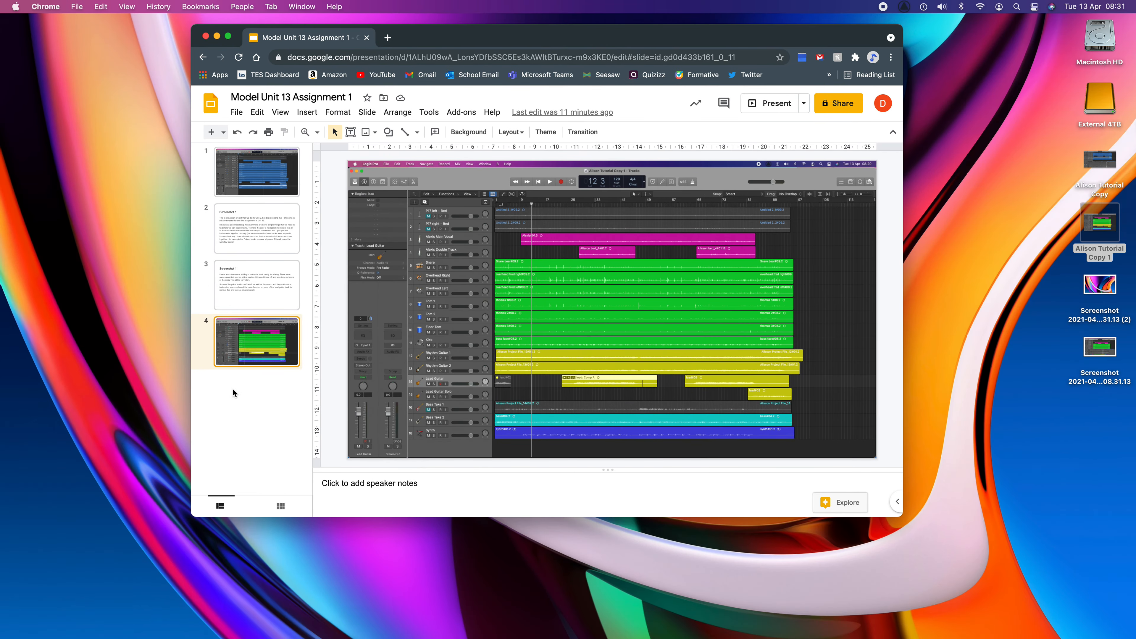
# - Add a new slide after slide 4 containing the word art "Levelling" with a magenta fill
pyautogui.rightClick(263, 405)
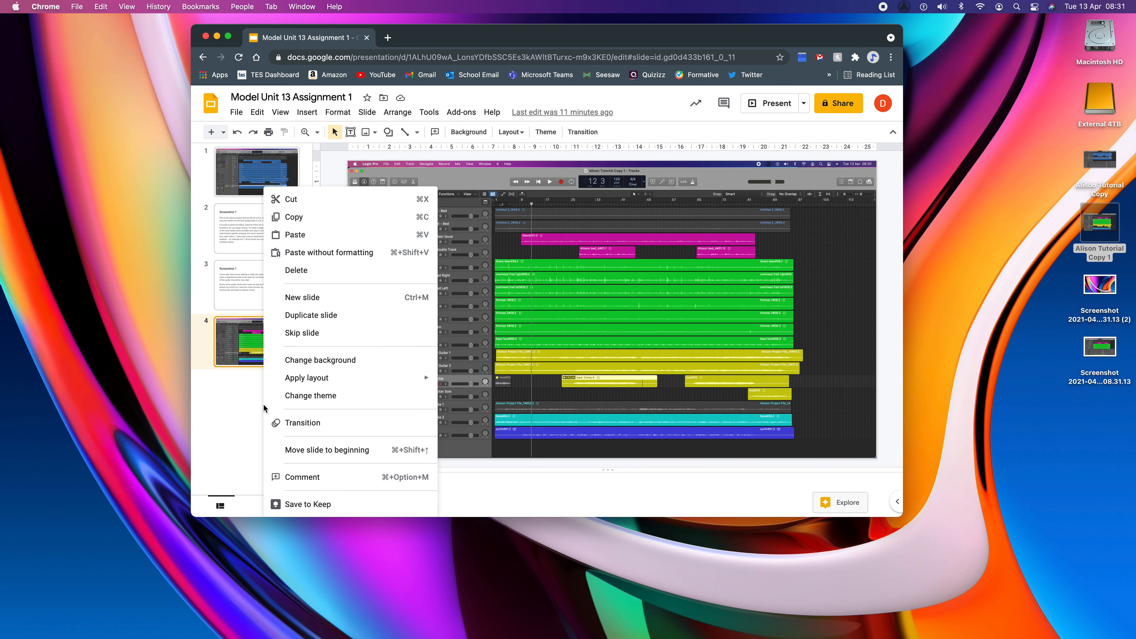
pyautogui.click(319, 299)
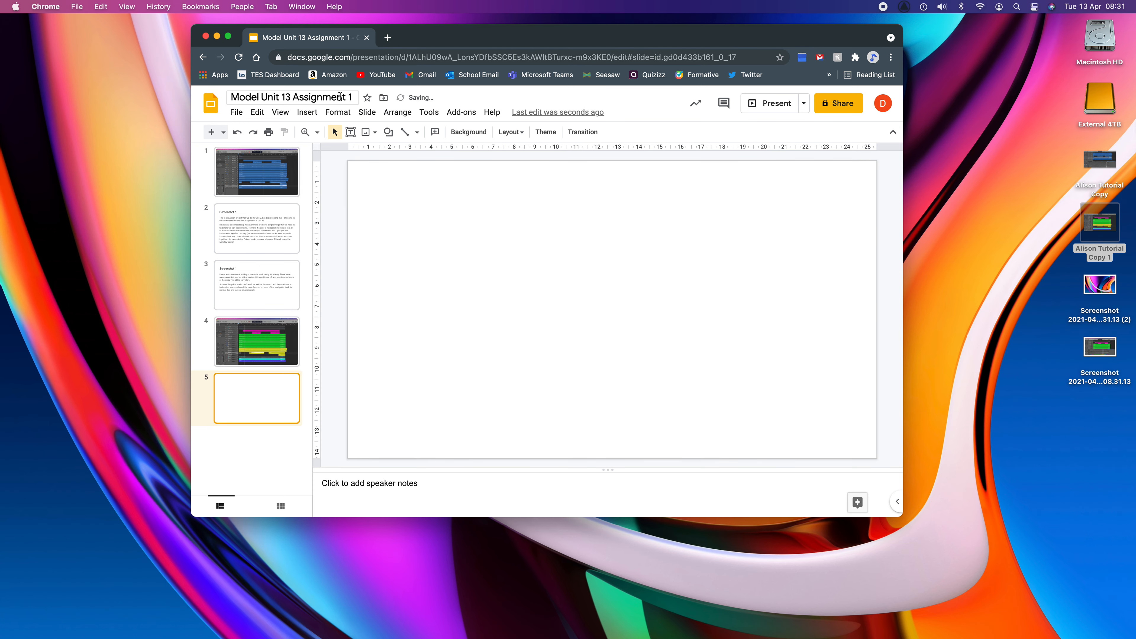
pyautogui.click(305, 117)
pyautogui.click(323, 282)
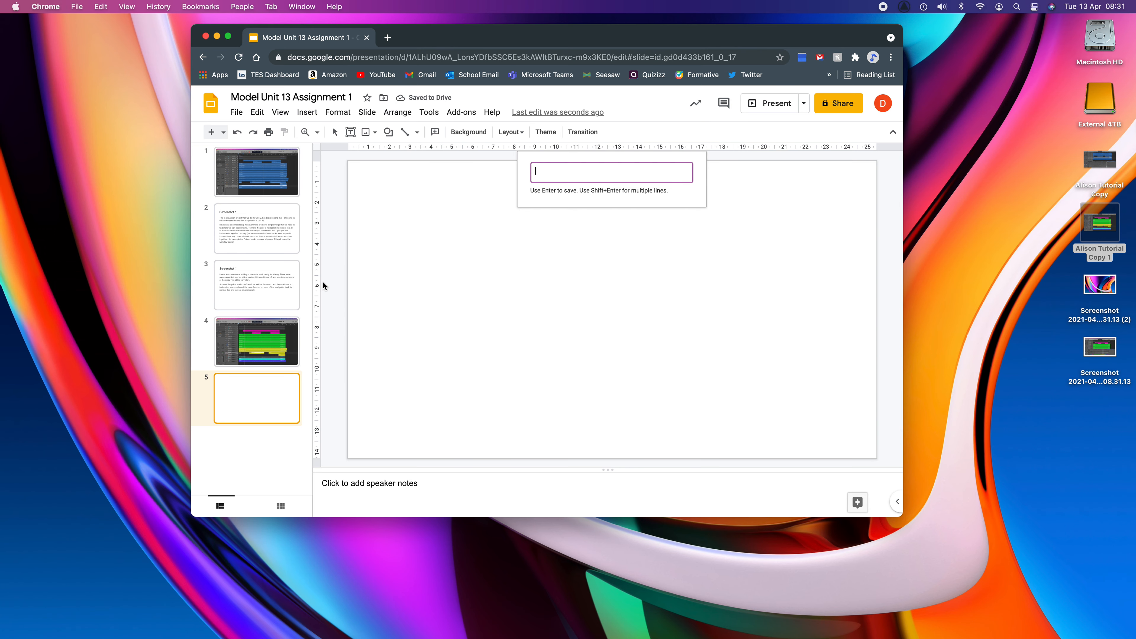
pyautogui.write('Levelling')
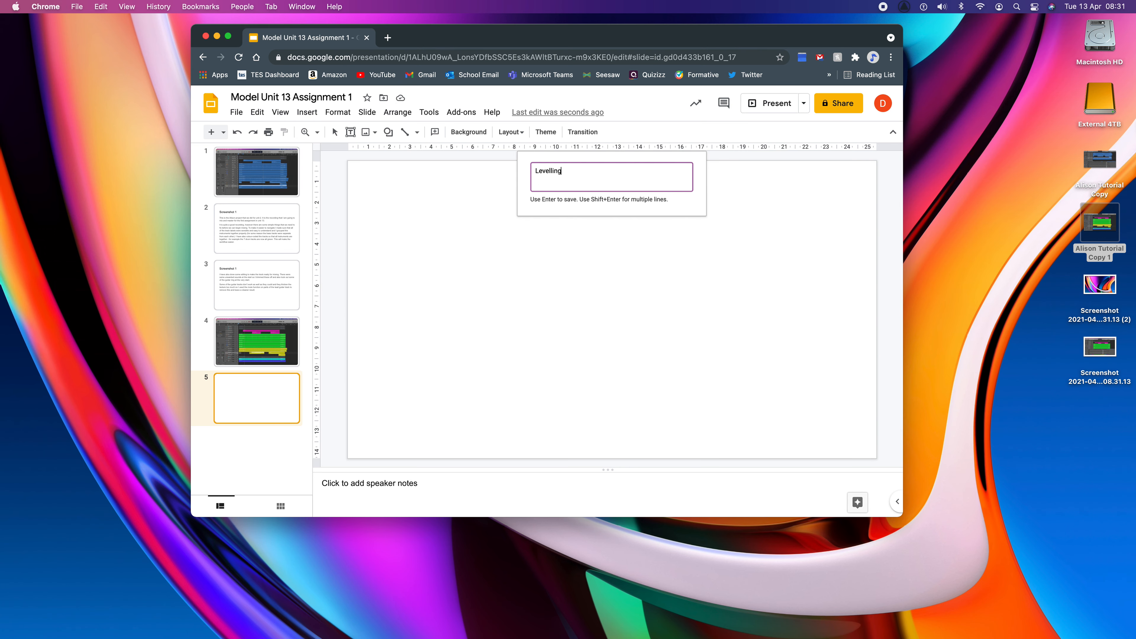
pyautogui.press('Return')
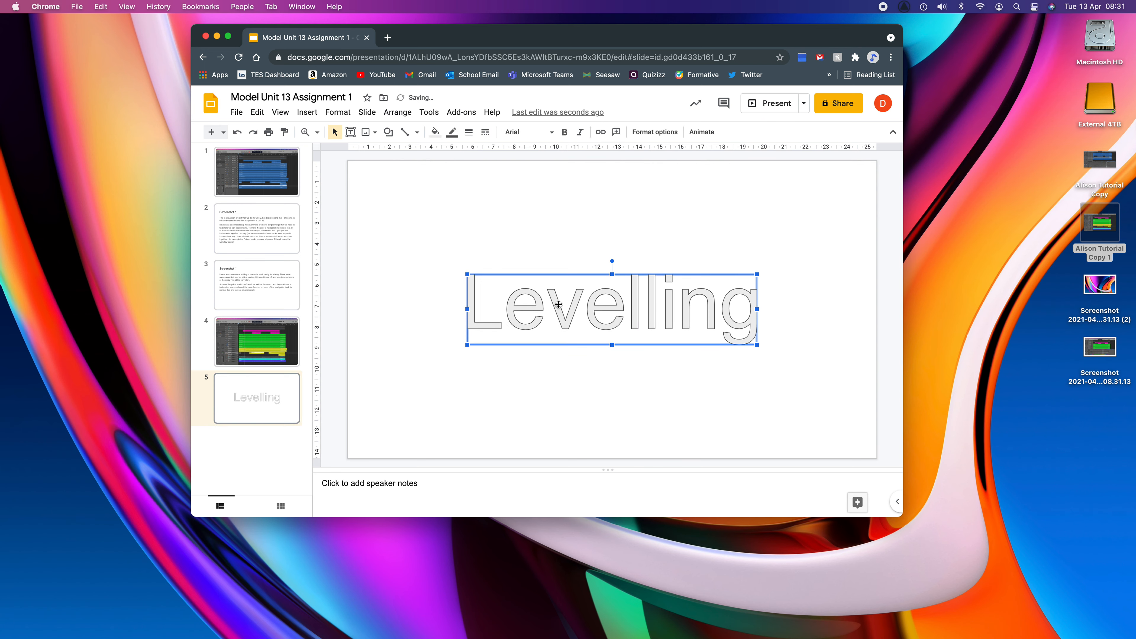
pyautogui.click(436, 132)
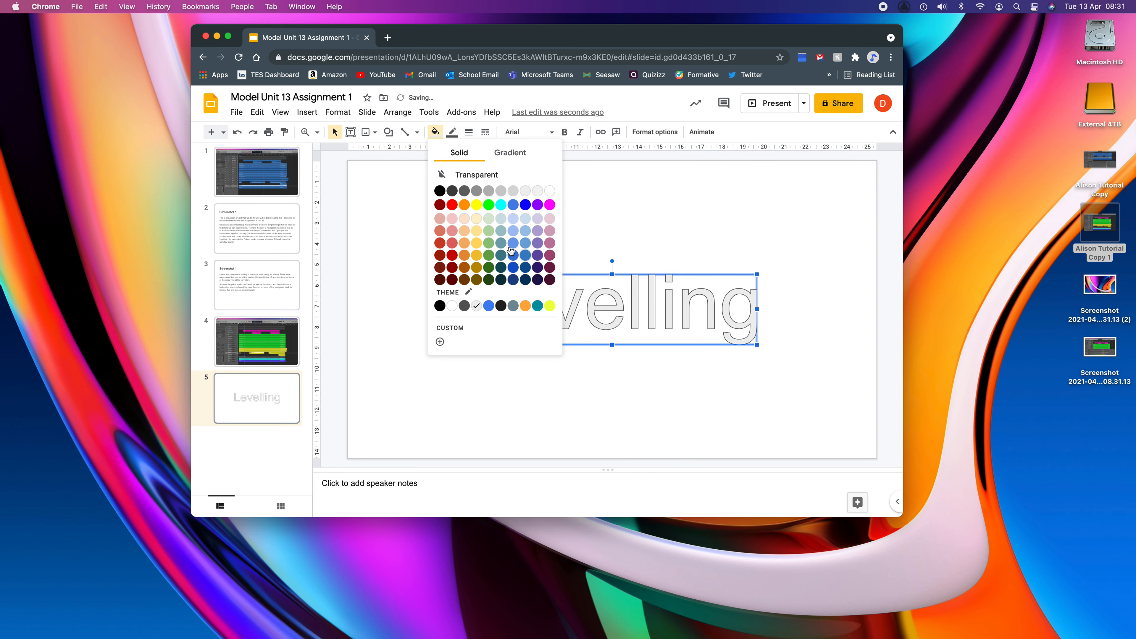
pyautogui.click(550, 207)
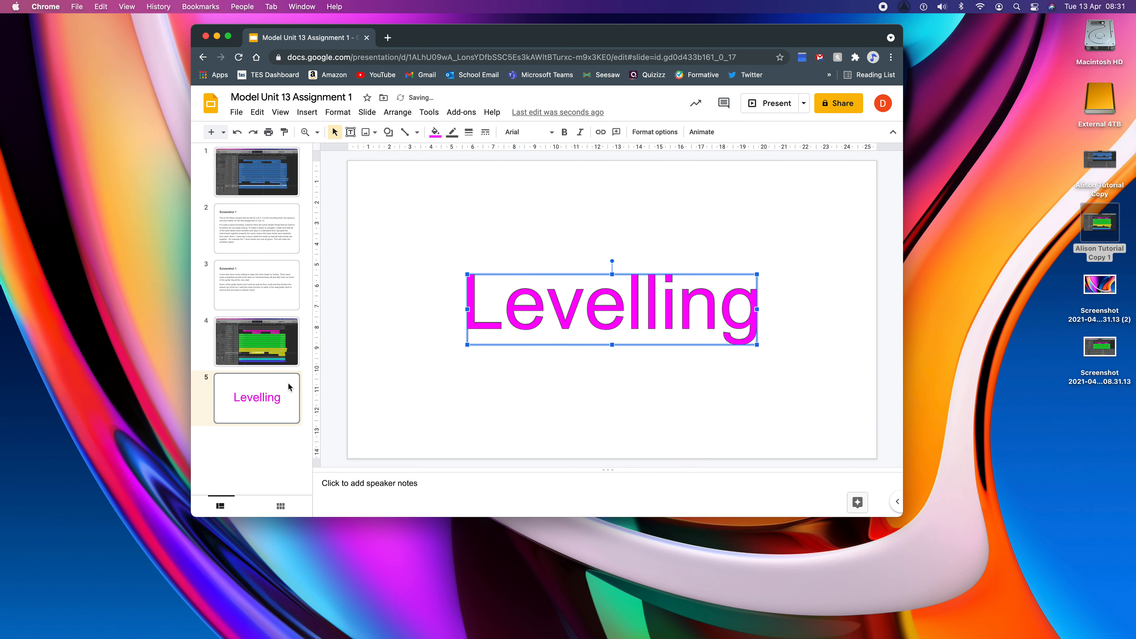
# - Duplicate the "Levelling" slide, move one copy to the start of the presentation, and change its word art to "Preparing the Mix"
pyautogui.rightClick(276, 393)
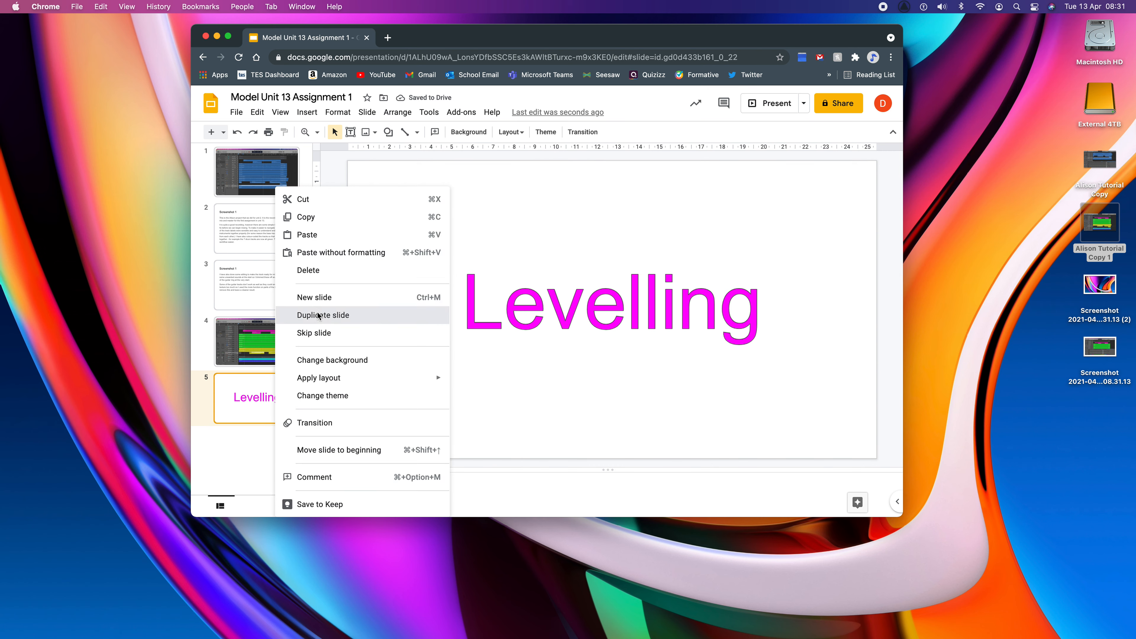
pyautogui.click(309, 315)
pyautogui.moveTo(277, 408); pyautogui.dragTo(274, 155)
pyautogui.doubleClick(646, 310)
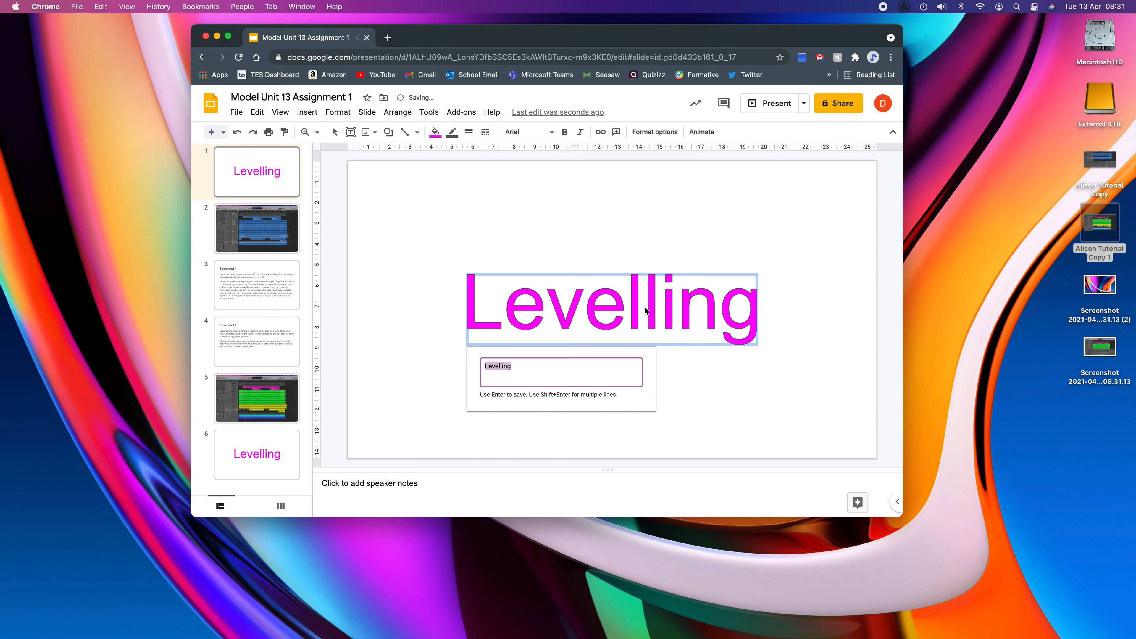
pyautogui.write('Preparing the')
pyautogui.press('Return')
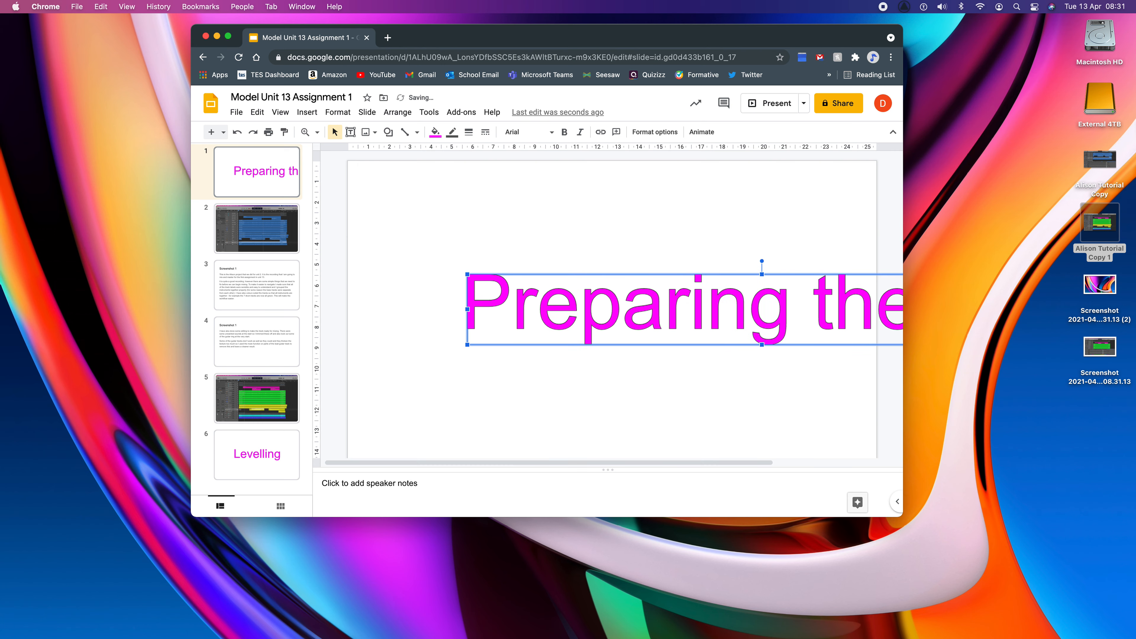
# - Centre the "Preparing the Mix" word art horizontally and narrow it to less than the slide width
pyautogui.rightClick(685, 296)
pyautogui.moveTo(875, 369)
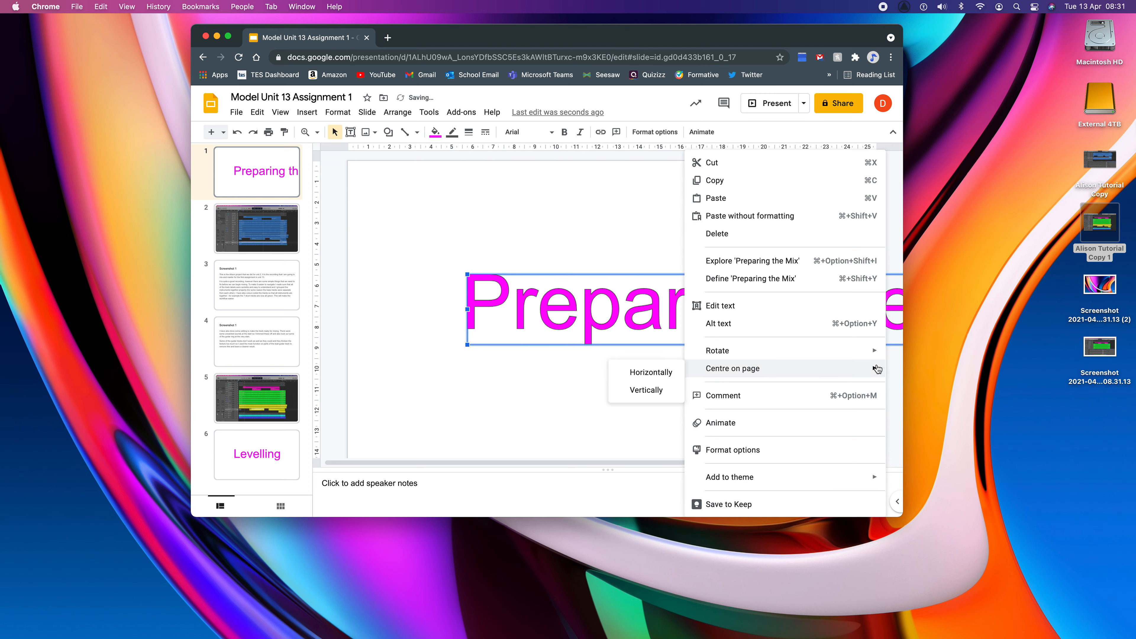
pyautogui.click(657, 373)
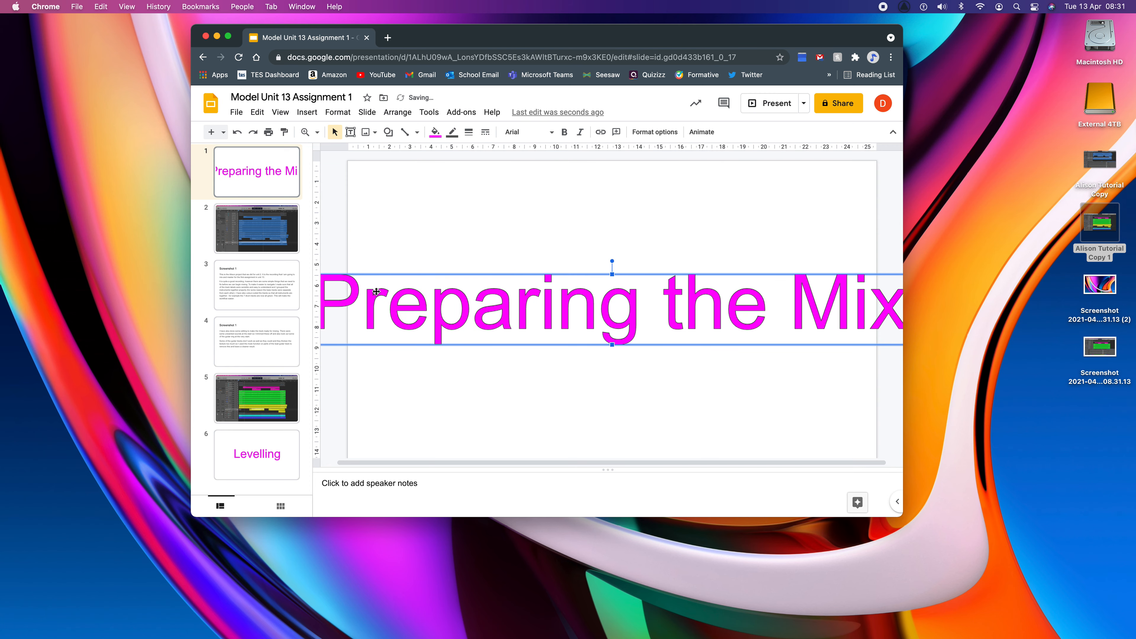
pyautogui.hscroll(-1, 376, 292)
pyautogui.moveTo(330, 275); pyautogui.dragTo(572, 272)
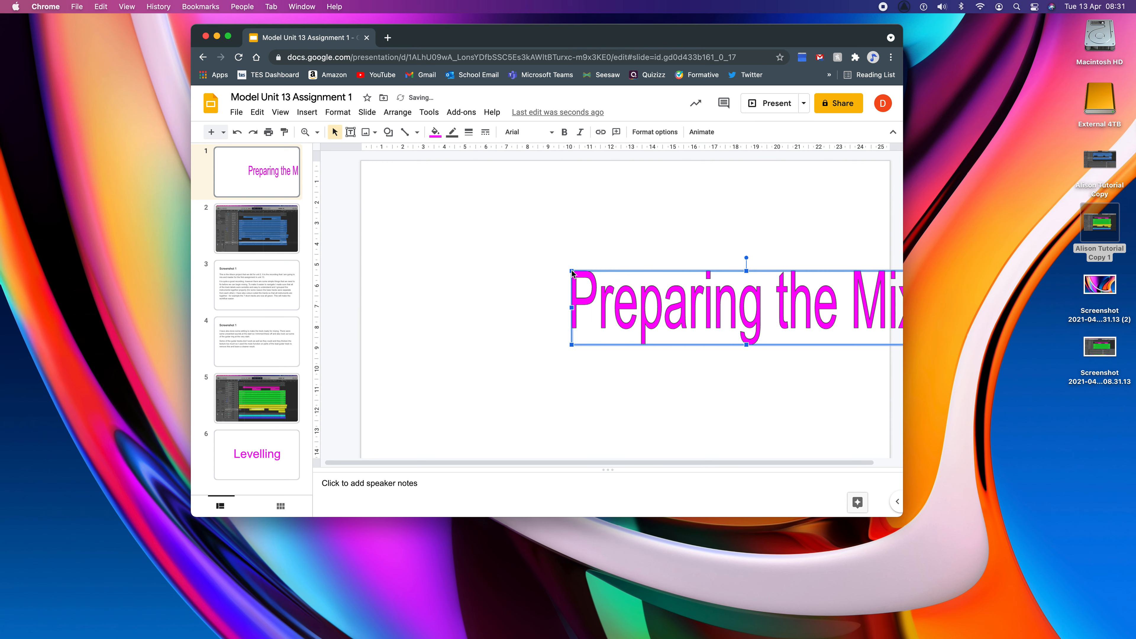
# - Centre the narrowed "Preparing the Mix" word art horizontally and vertically on the page
pyautogui.rightClick(657, 310)
pyautogui.moveTo(833, 370)
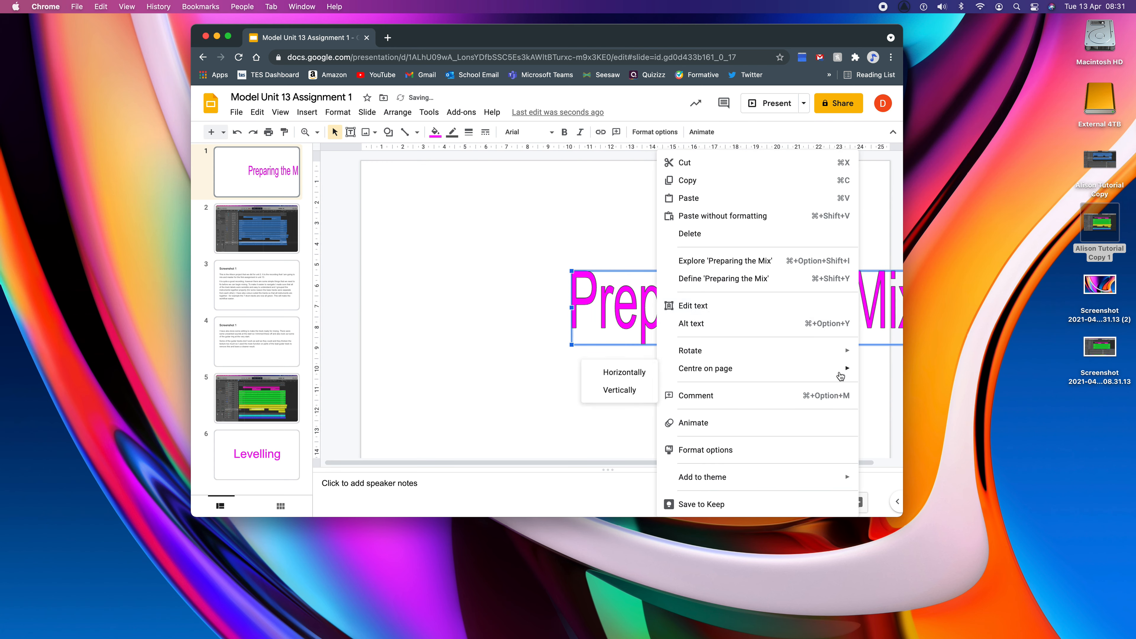
pyautogui.click(622, 376)
pyautogui.rightClick(629, 319)
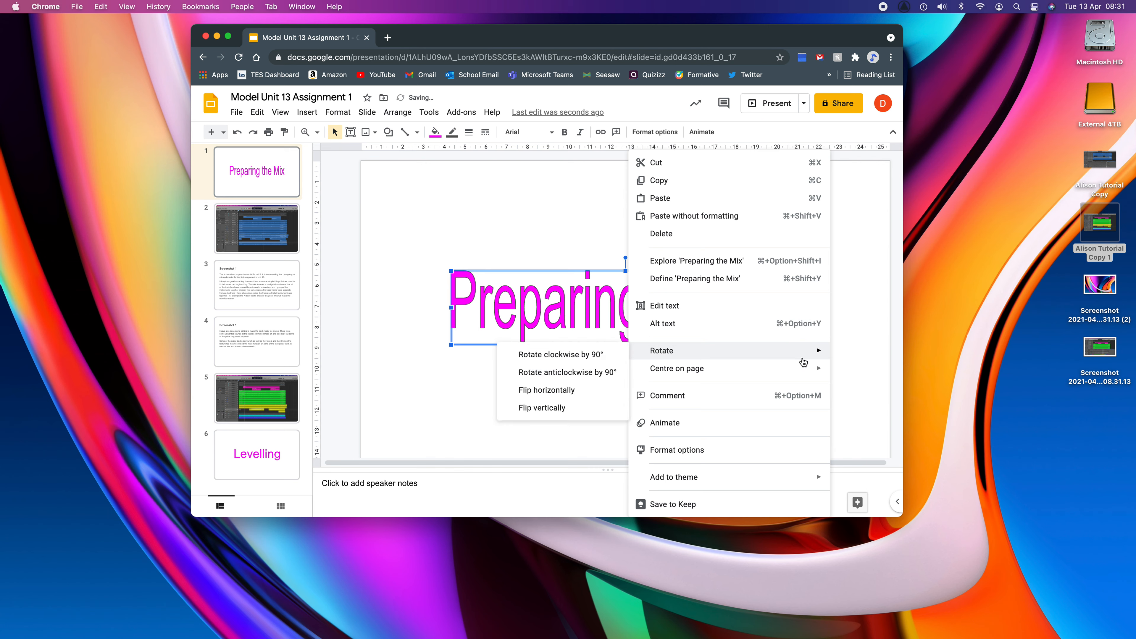
pyautogui.moveTo(803, 368)
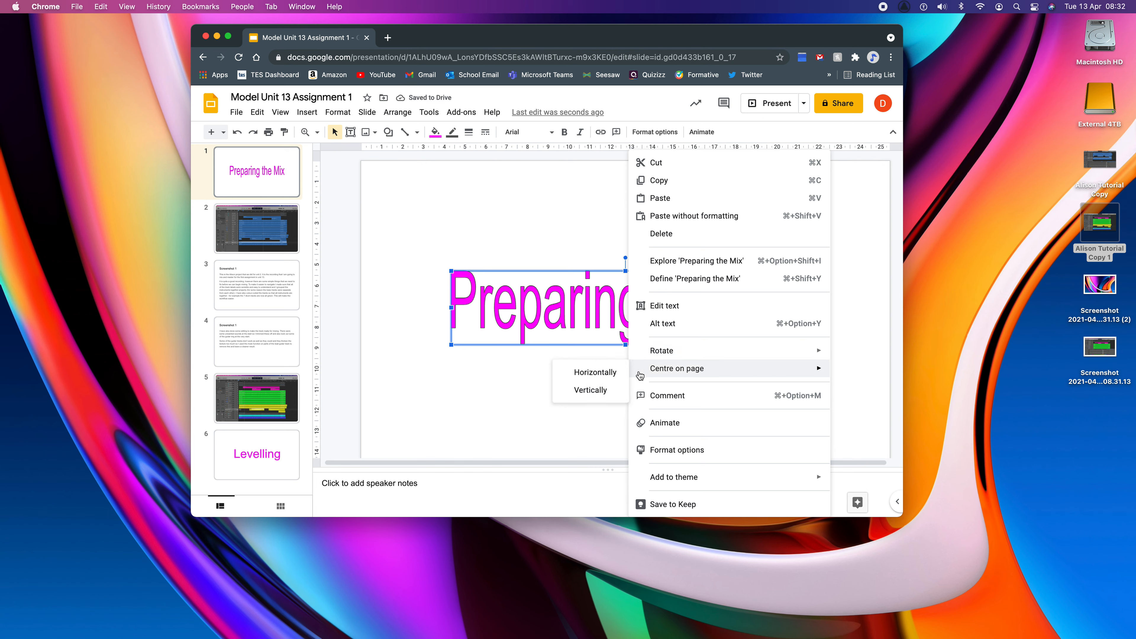
pyautogui.click(602, 390)
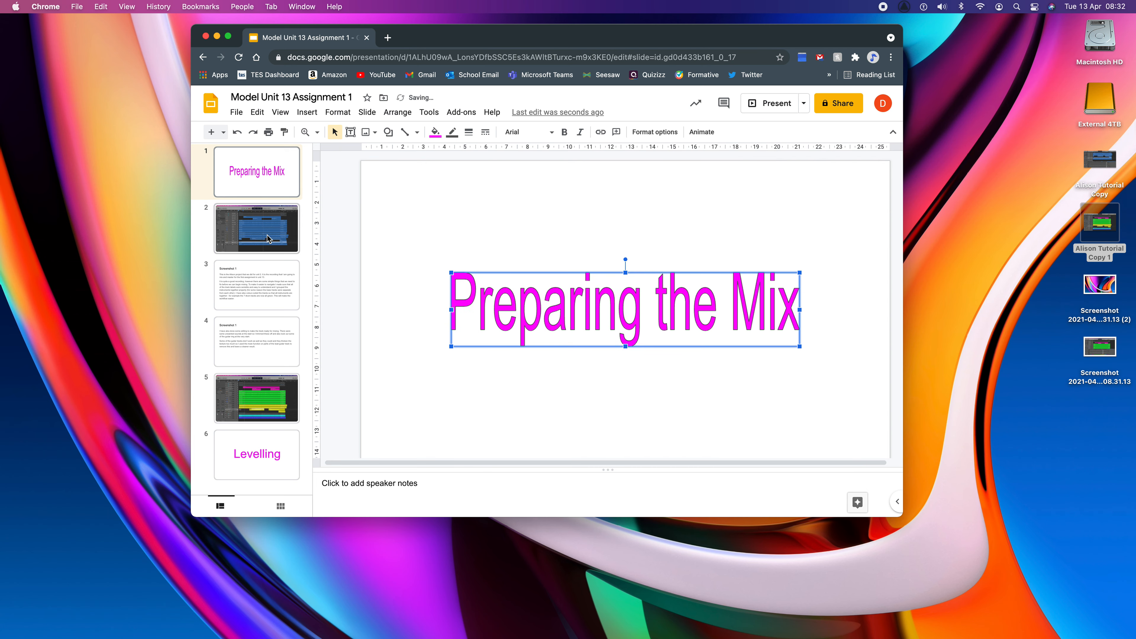
# - Add a new slide after "Levelling" and place the desktop screenshot ending in 08.31.13 on it, enlarged to fill the slide
pyautogui.click(278, 464)
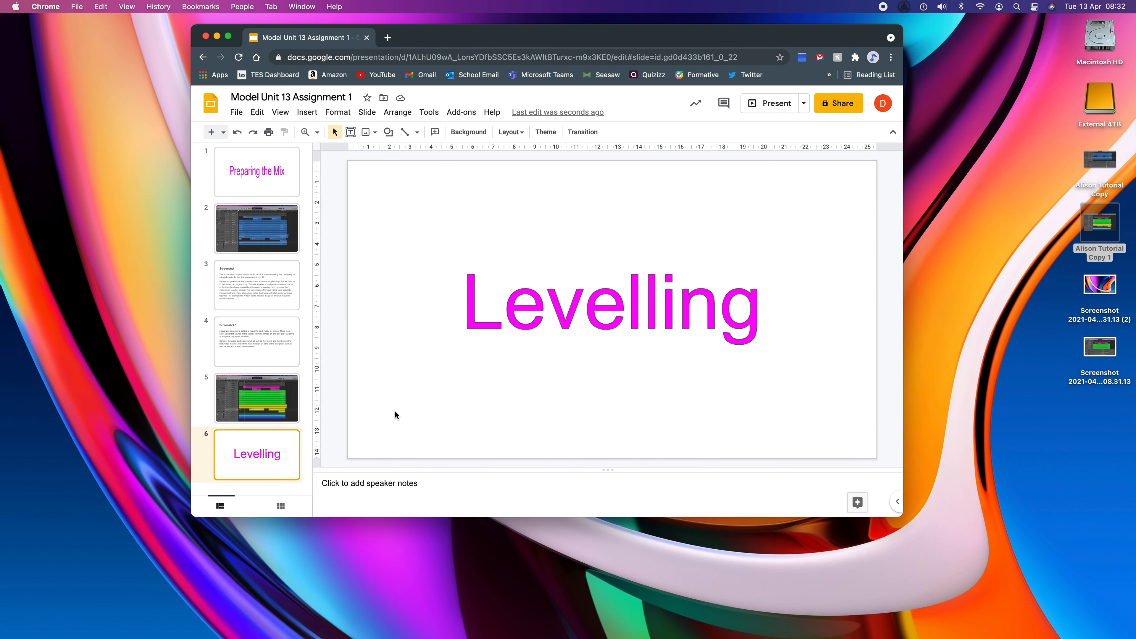
pyautogui.rightClick(249, 483)
pyautogui.click(294, 266)
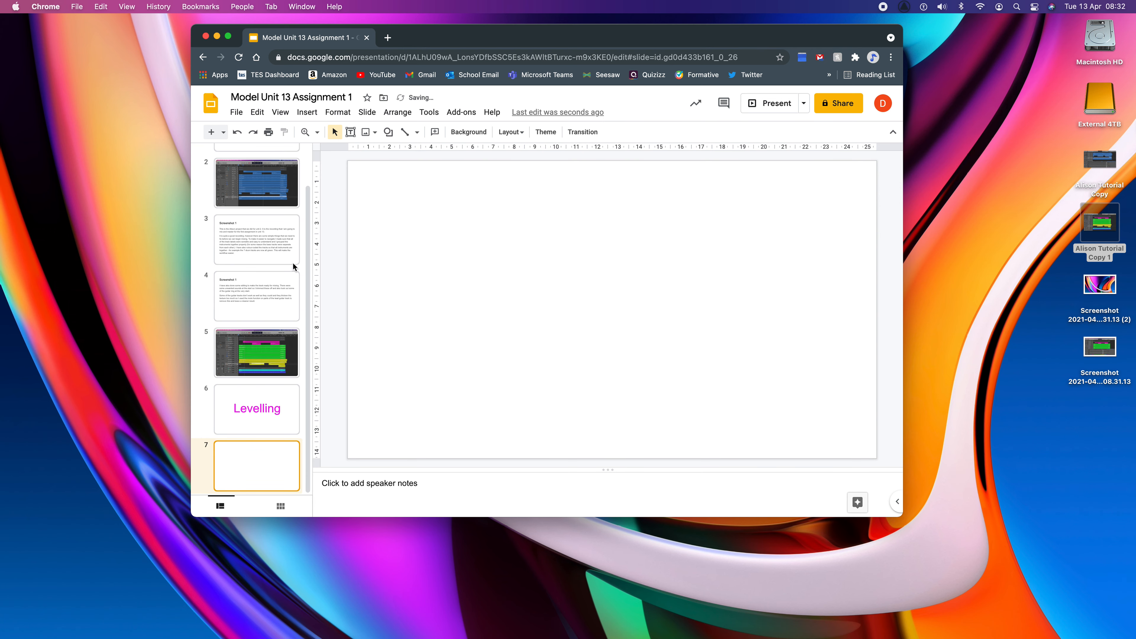
pyautogui.moveTo(1117, 364); pyautogui.dragTo(662, 287)
pyautogui.moveTo(567, 260); pyautogui.dragTo(558, 251)
pyautogui.moveTo(847, 440); pyautogui.dragTo(870, 458)
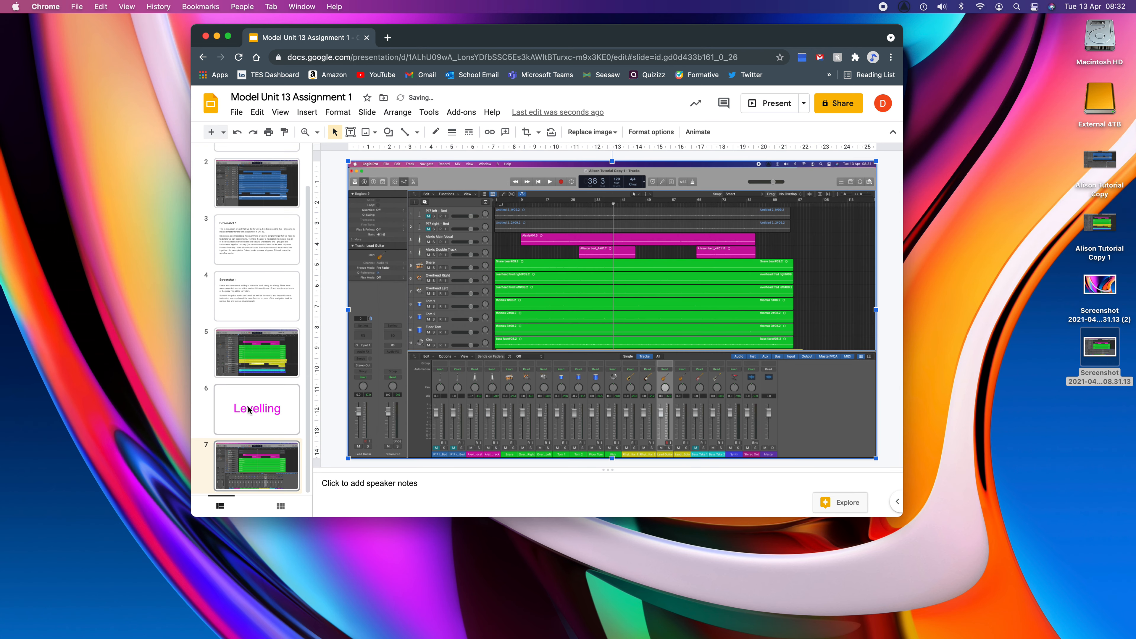
pyautogui.rightClick(256, 492)
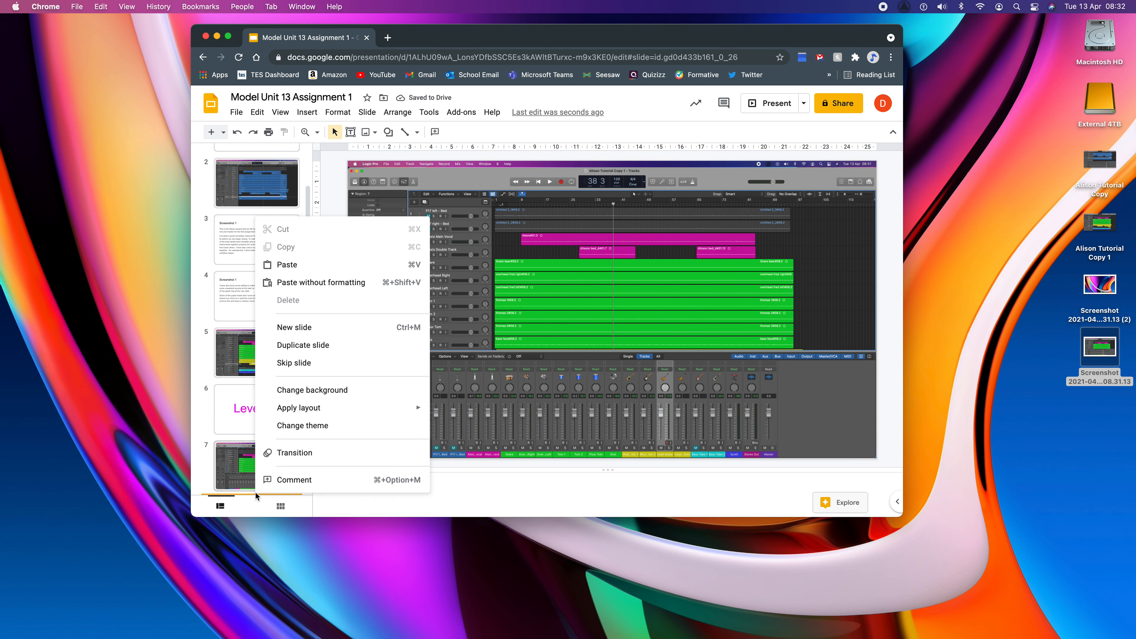
pyautogui.click(293, 327)
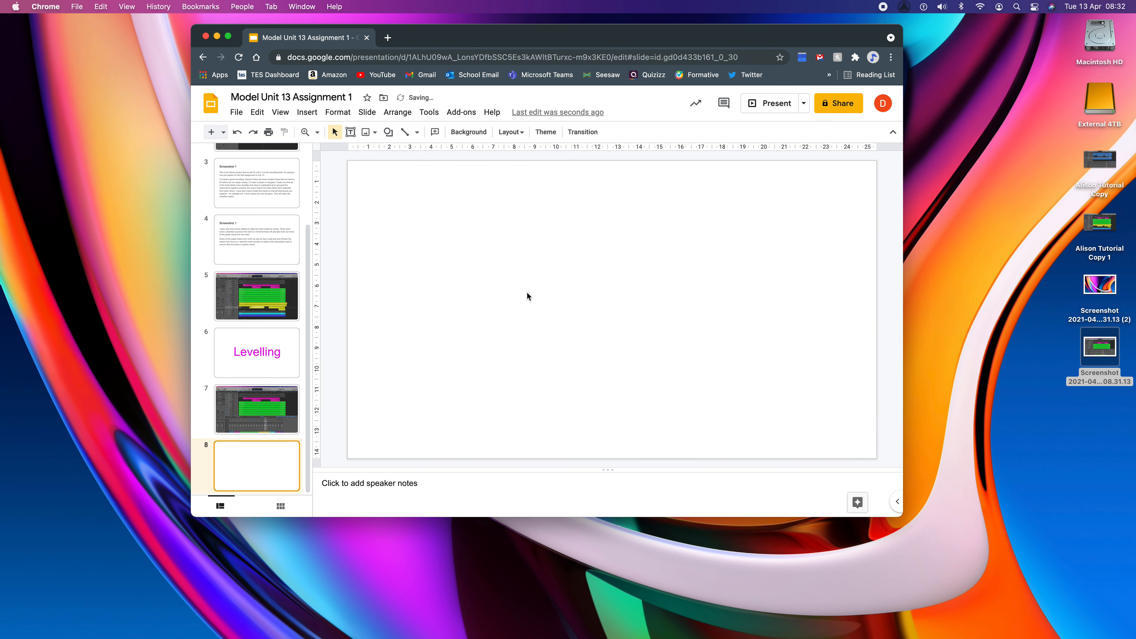
pyautogui.rightClick(254, 450)
pyautogui.click(292, 230)
# - Duplicate the "Screenshot 1" text slide about editing the track (slide 4) and move the copy to the end of the presentation
pyautogui.click(263, 285)
pyautogui.rightClick(263, 284)
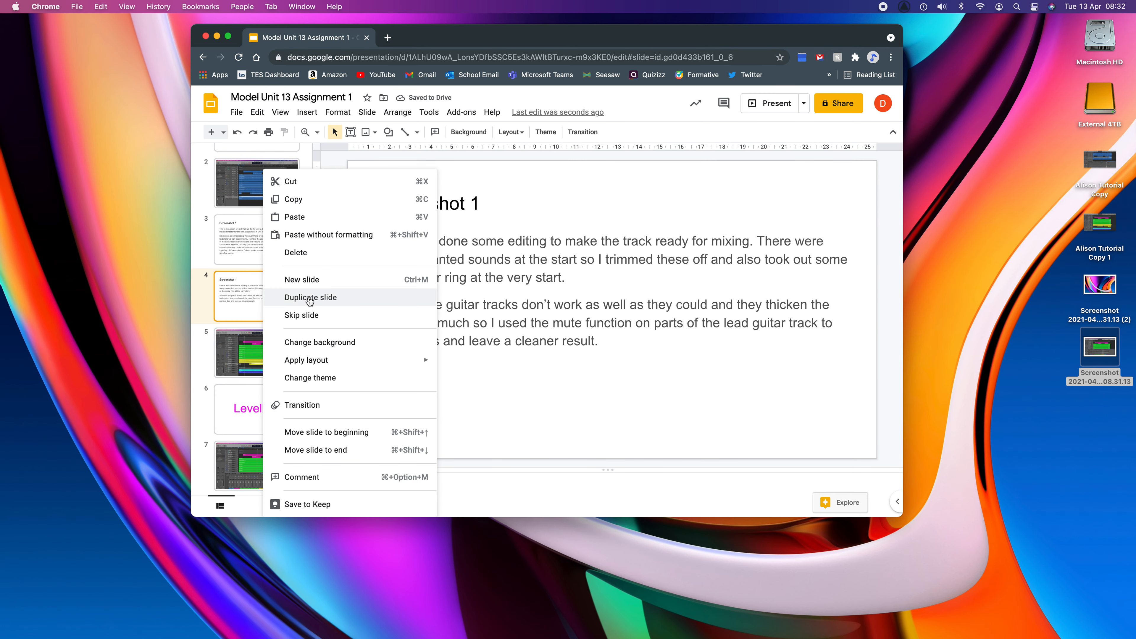
pyautogui.click(269, 295)
pyautogui.moveTo(262, 352); pyautogui.dragTo(250, 492)
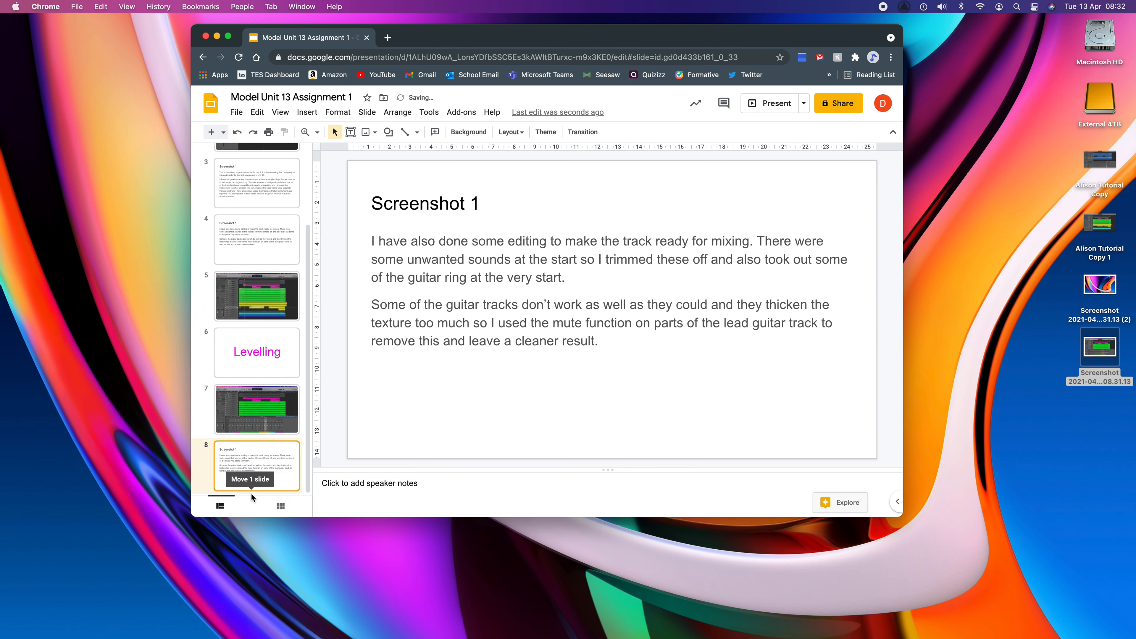
pyautogui.click(245, 241)
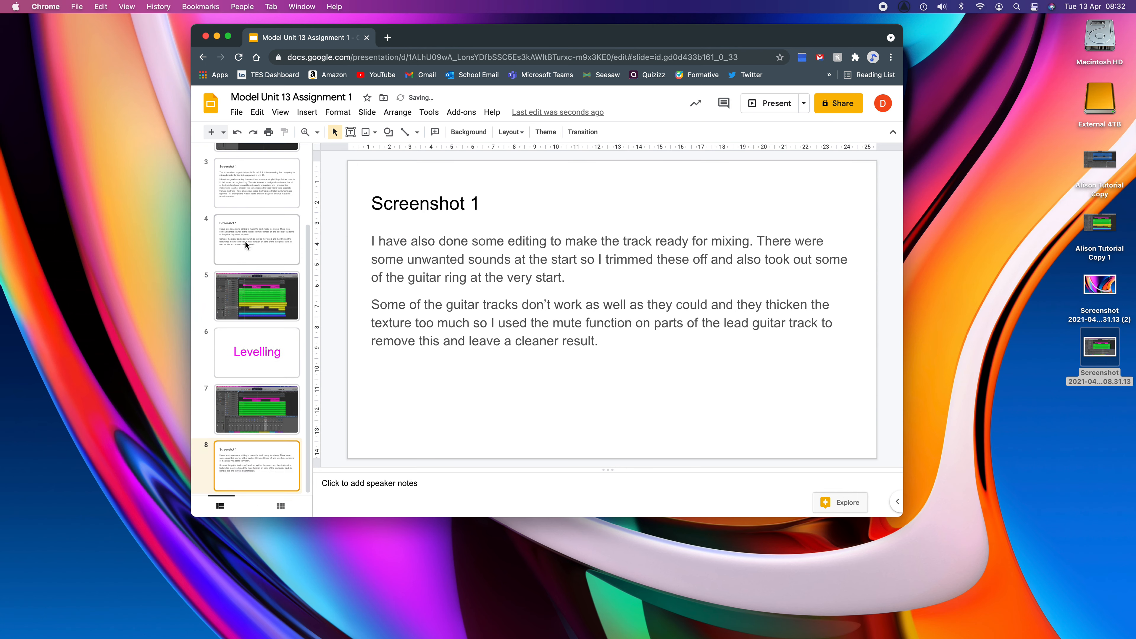
# - Retitle slide 4, the text slide about editing the track, as "Screenshot 2"
pyautogui.click(478, 203)
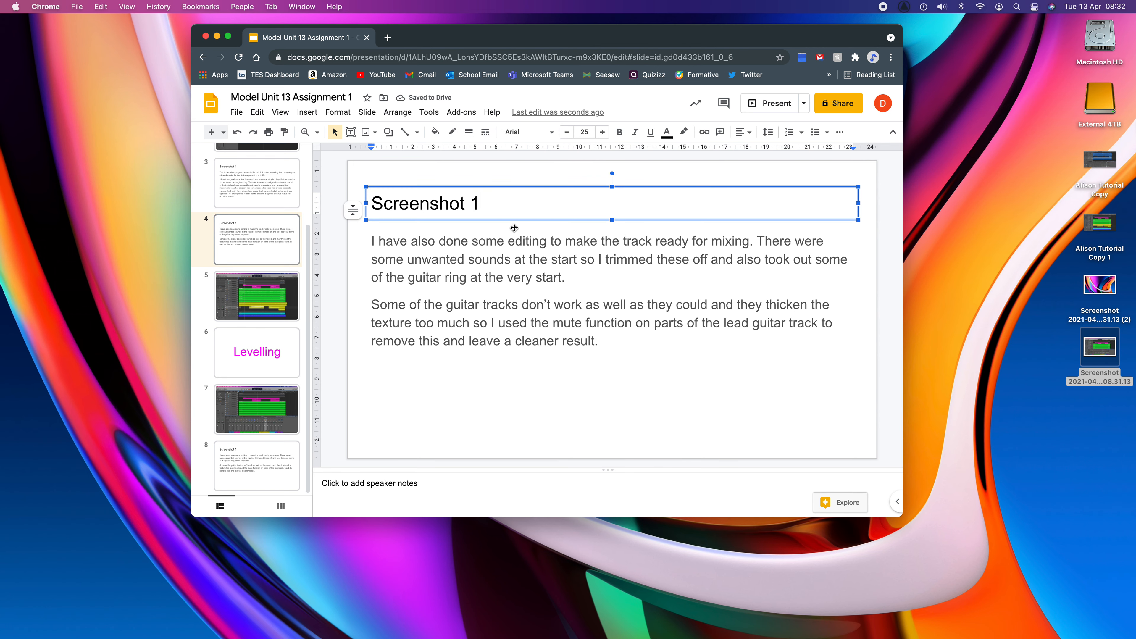
pyautogui.click(233, 234)
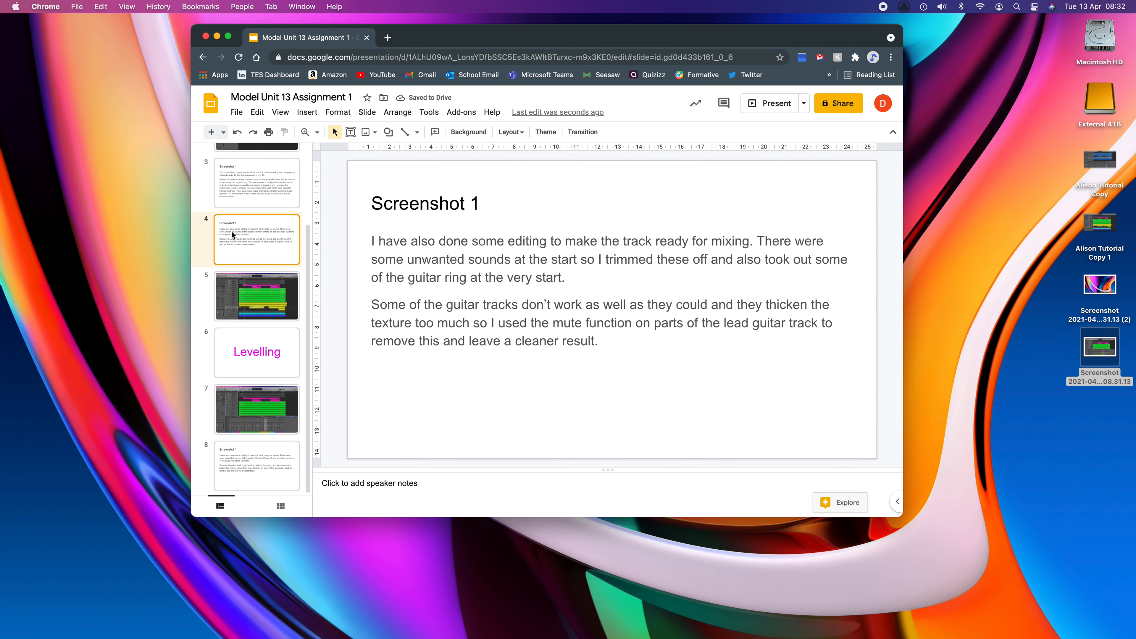
pyautogui.click(478, 202)
pyautogui.press('BackSpace')
pyautogui.write('2')
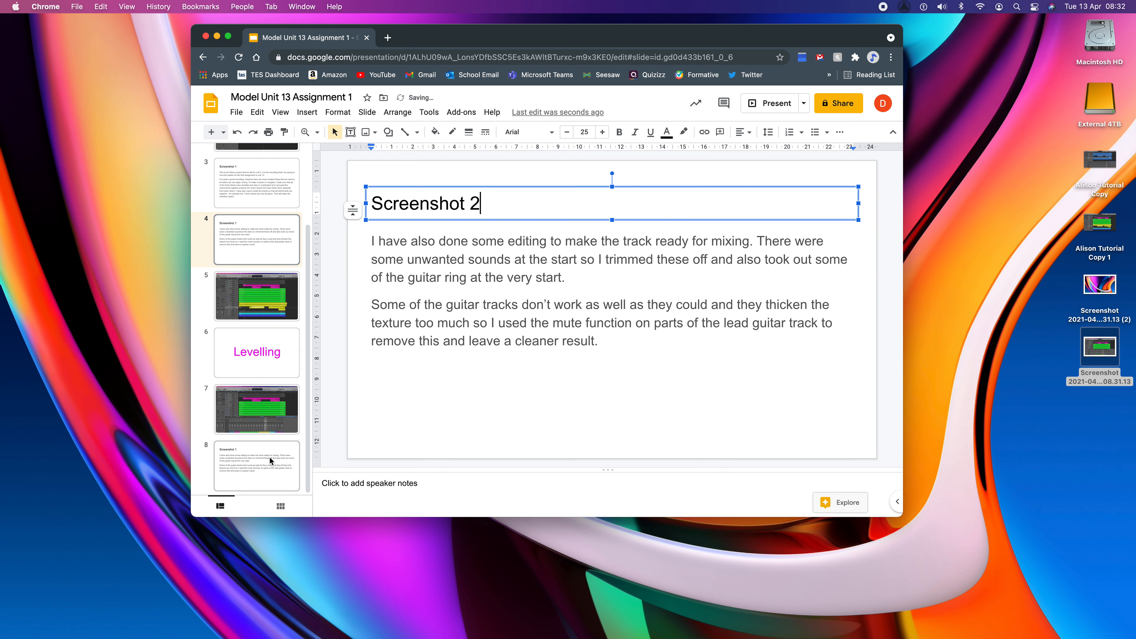
# - Retitle the copied text slide at the end of the presentation (slide 8) as "Screenshot 3"
pyautogui.click(256, 470)
pyautogui.click(478, 205)
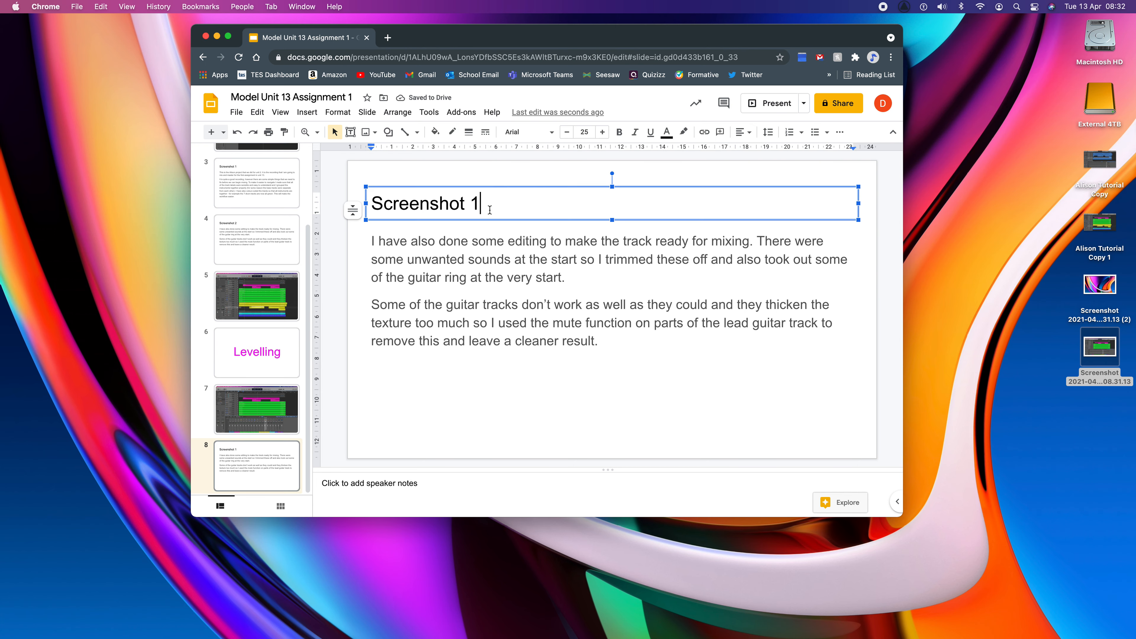
pyautogui.press('BackSpace')
pyautogui.write('3')
# - Replace slide 8's body text with a note that mixing can start and most tracks were recorded well around -18dB, the target level
pyautogui.moveTo(601, 341); pyautogui.dragTo(363, 232)
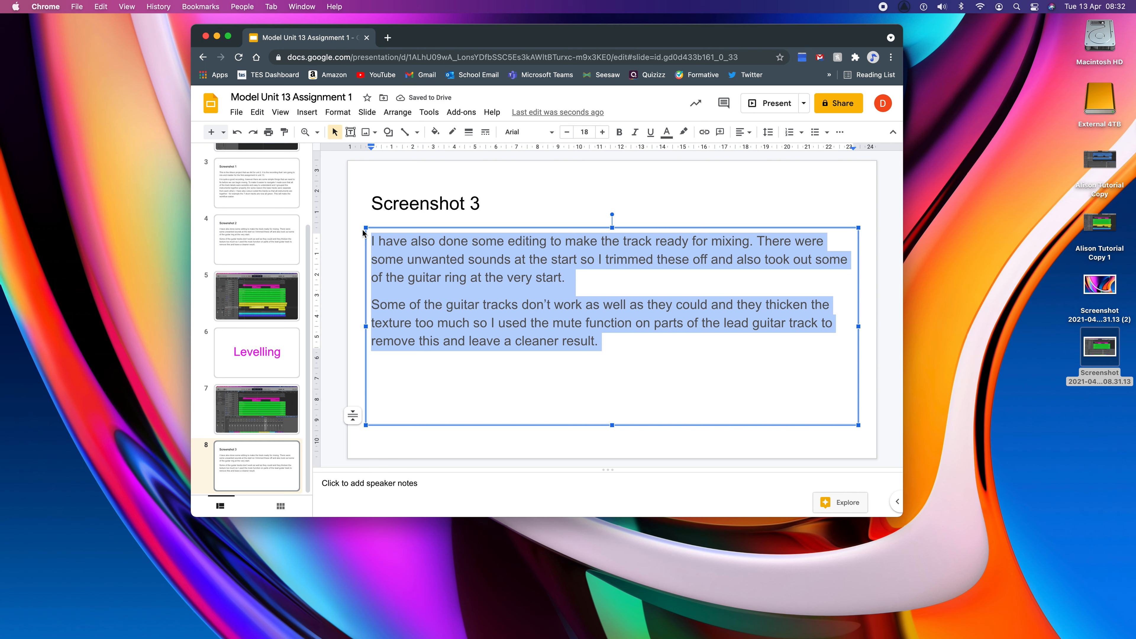
pyautogui.write('We are ready t')
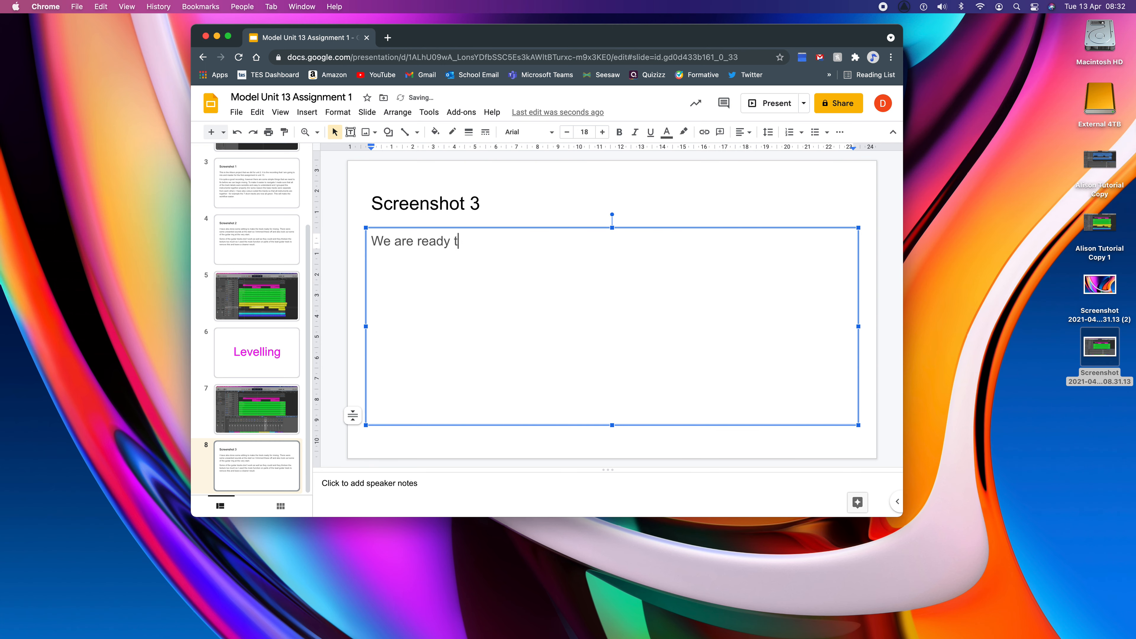
pyautogui.write('o start the mixing pro')
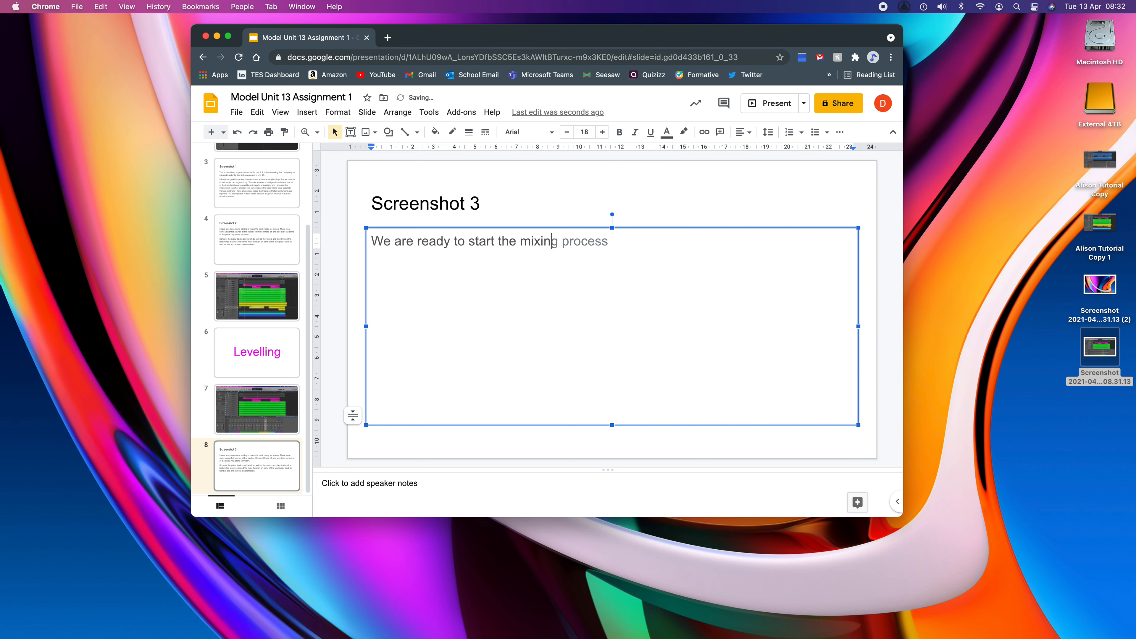
pyautogui.write('cess. Th')
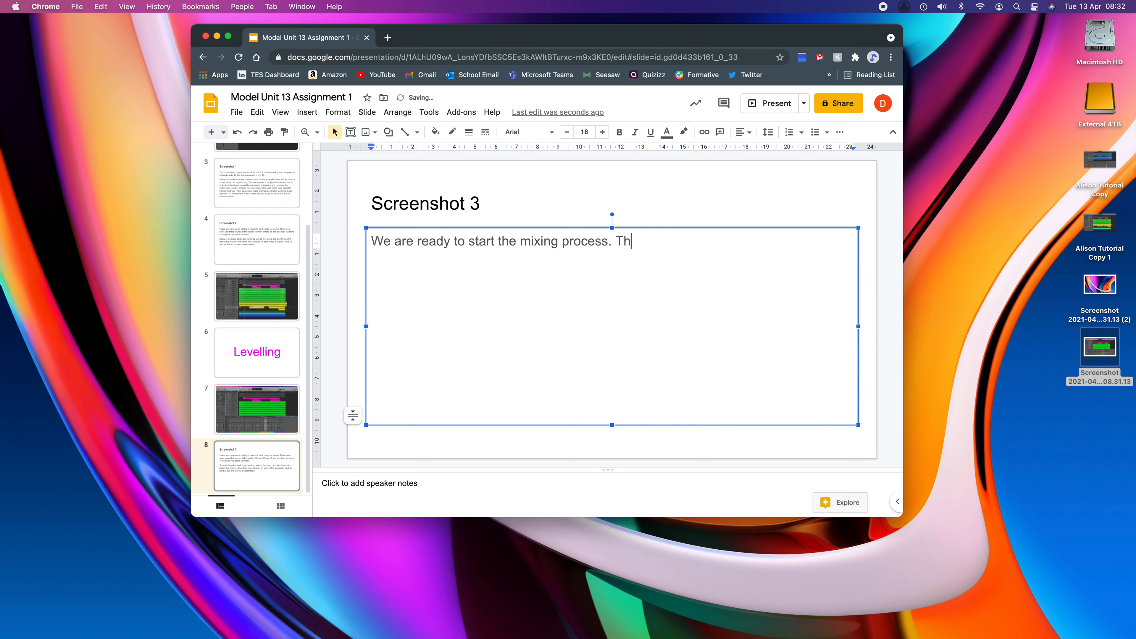
pyautogui.write('e track has been reco')
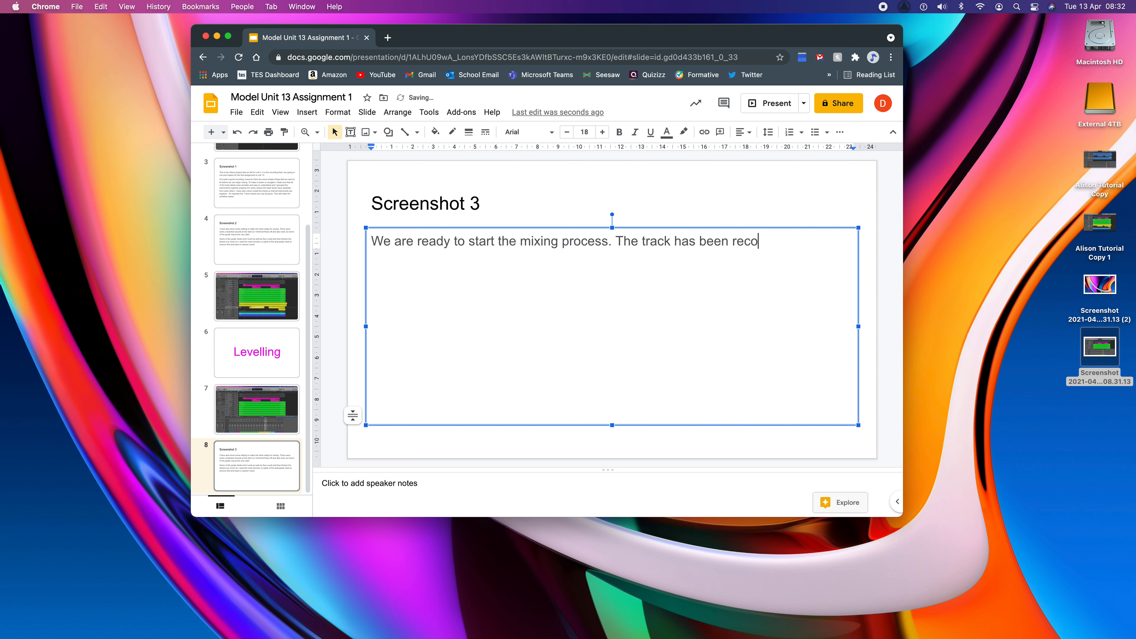
pyautogui.write('rded quite well,')
pyautogui.write('with most of the tracks around -18')
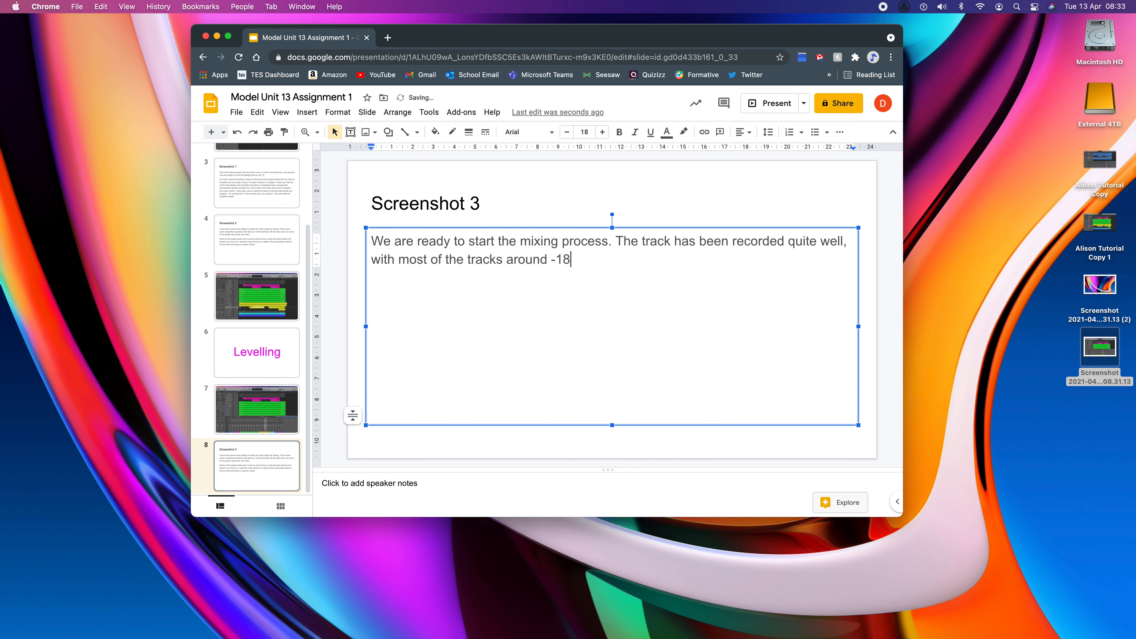
pyautogui.write('dB, which is what we were aiming f')
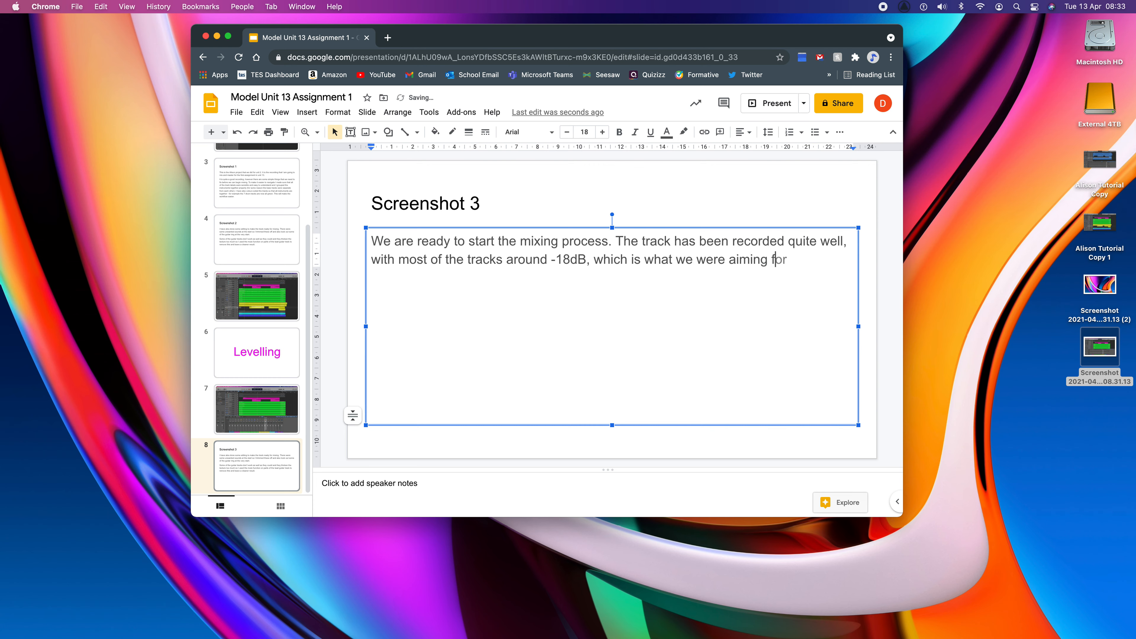
pyautogui.write('or as we record')
# - Continue the paragraph, explaining that not all tracks are suitably levelled and the mix should sound its best before mixing in great detail
pyautogui.write('ed it. However')
pyautogui.write(', not all of the tra')
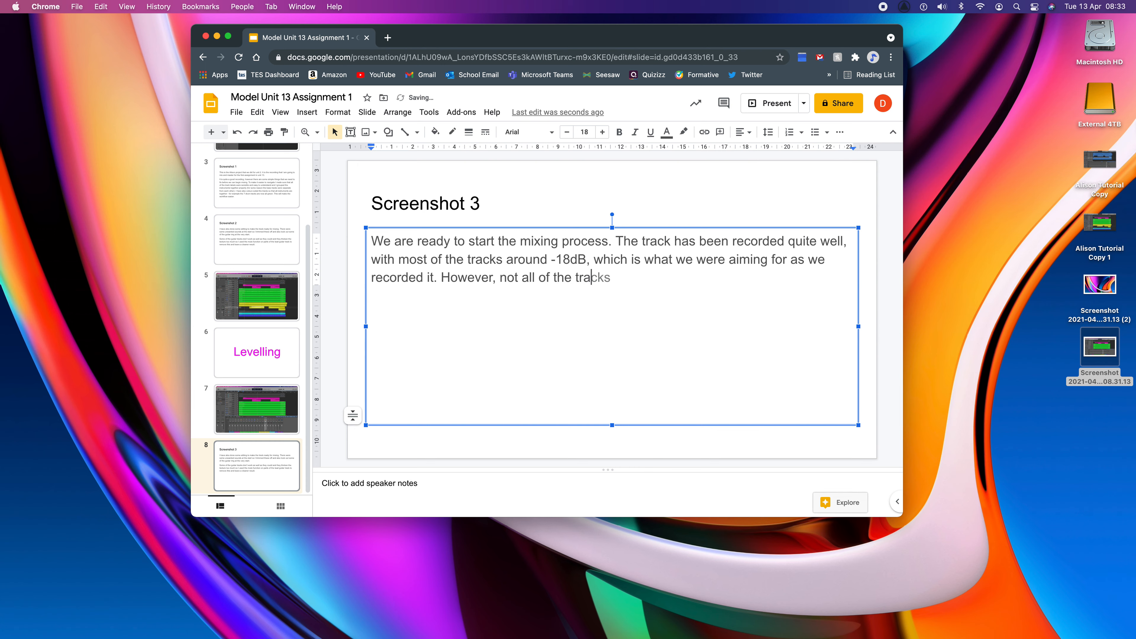
pyautogui.write('cks are suitab')
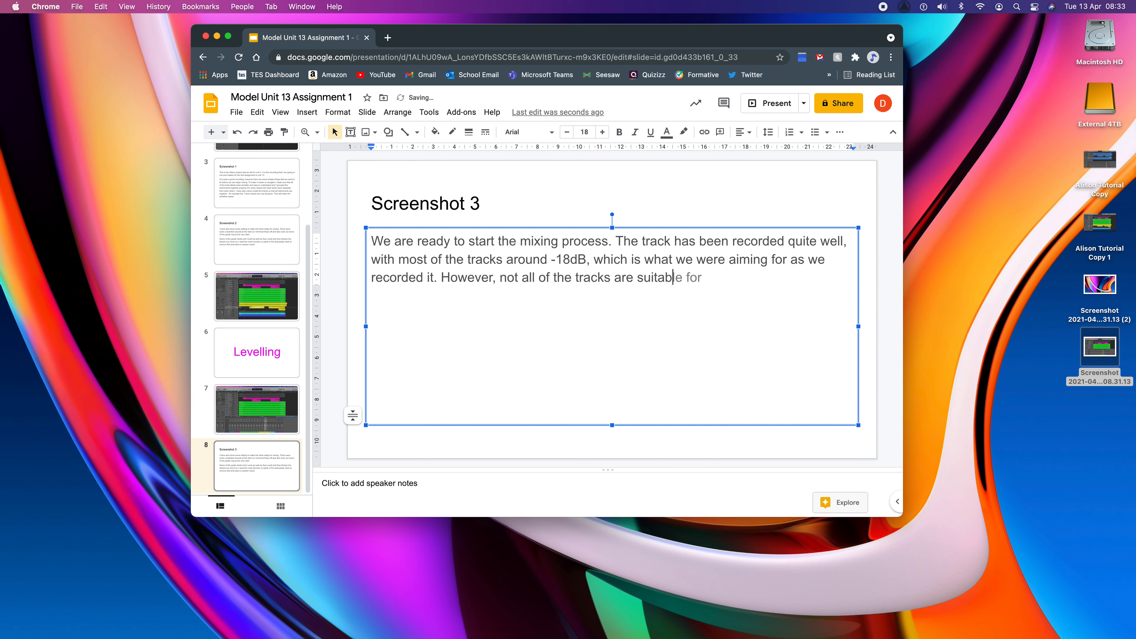
pyautogui.write('ly levelled and it makes se')
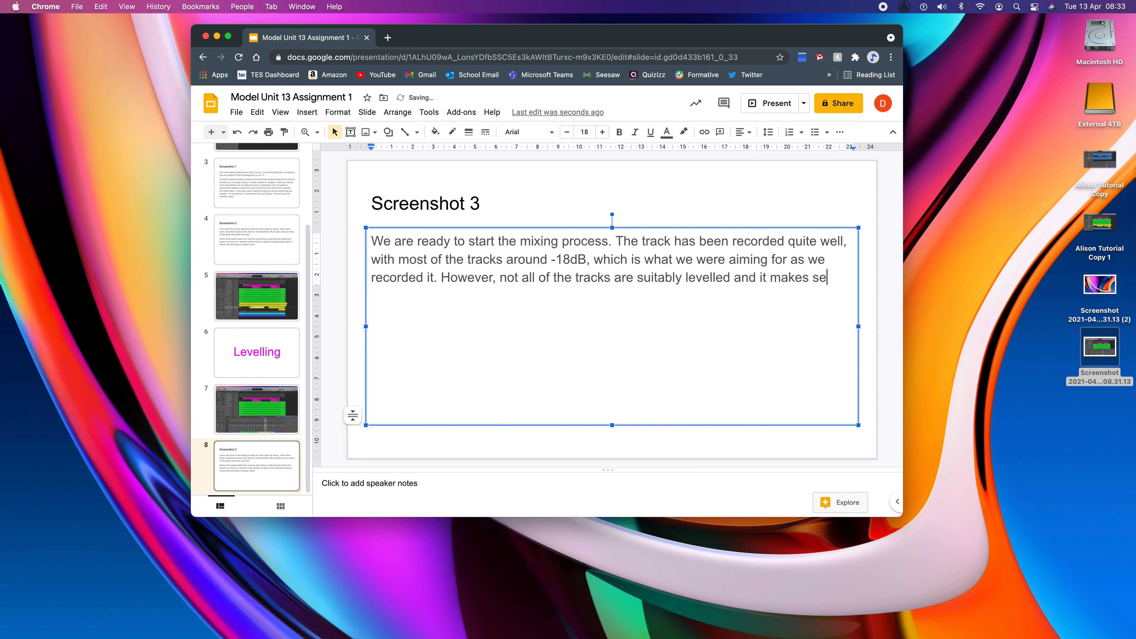
pyautogui.write('nse to get the mix sounding the best t')
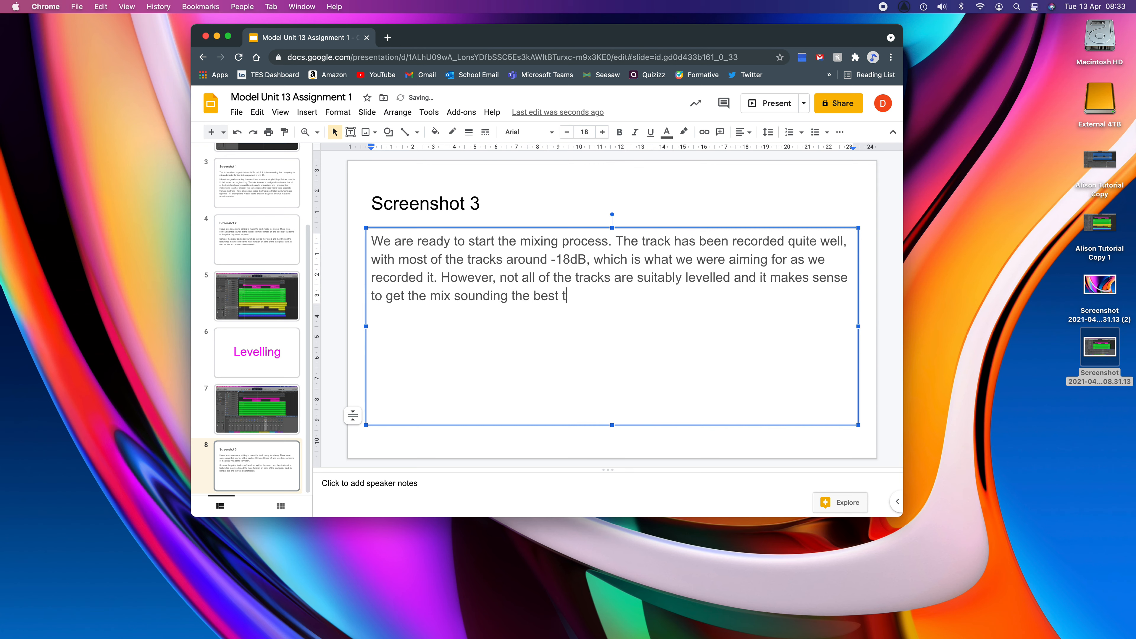
pyautogui.write('hat we can before we start ')
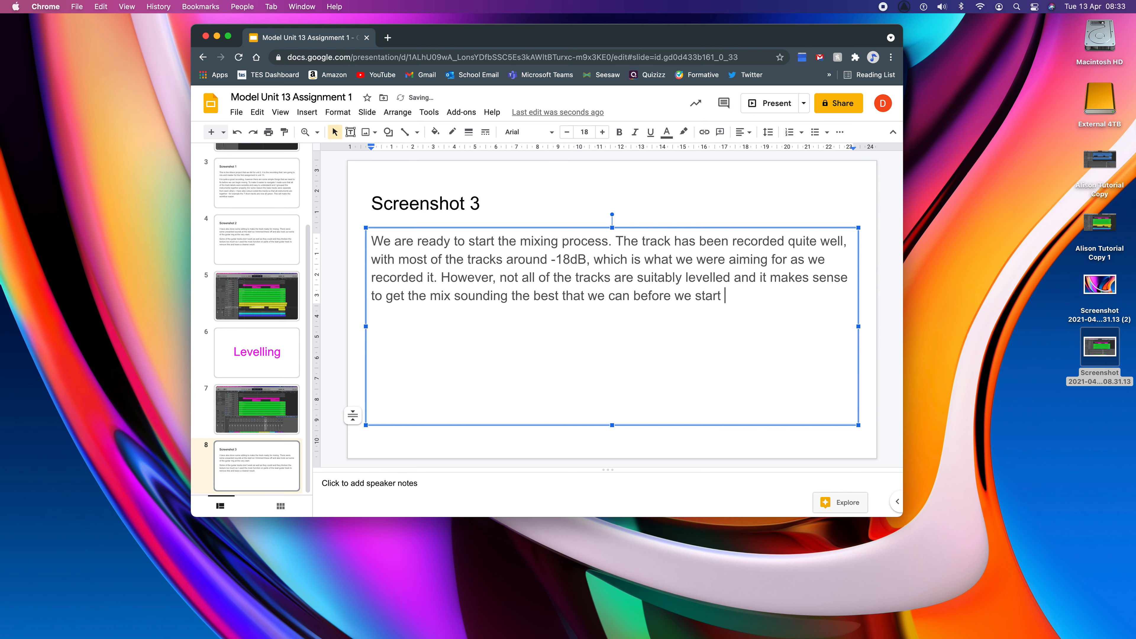
pyautogui.write('mixing in great detail.')
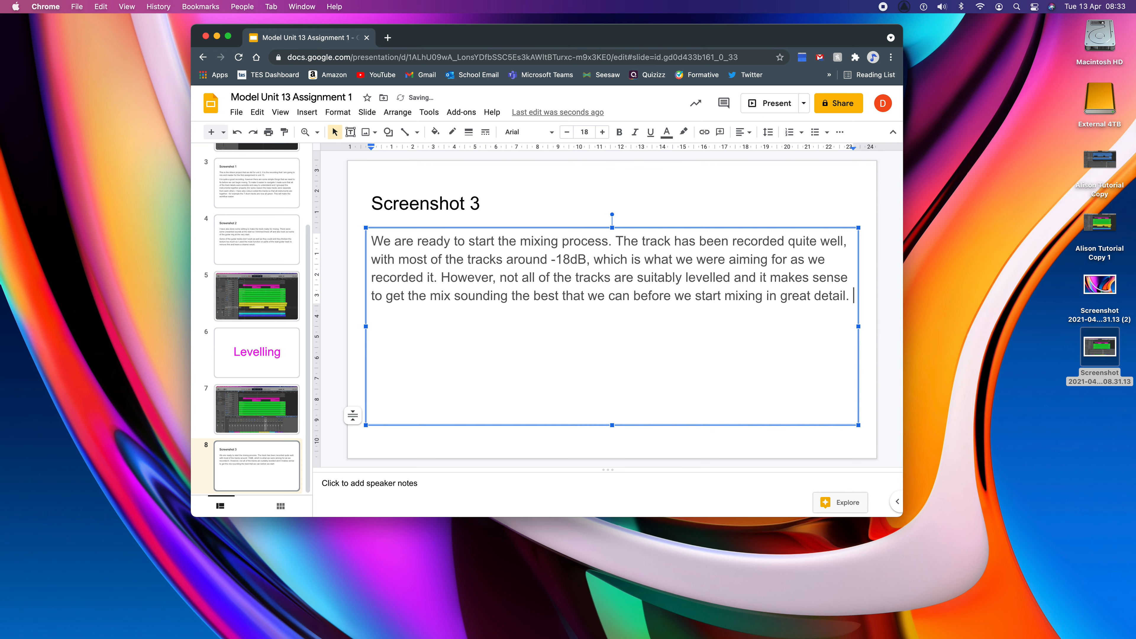
# - Add a second paragraph on using Normalize Region Gain to set every track's peak level to -18dB, particularly affecting drums that were levelled too high
pyautogui.press('Return')
pyautogui.write('As a resiult I used the Normalize Region Gain function (which is an ad')
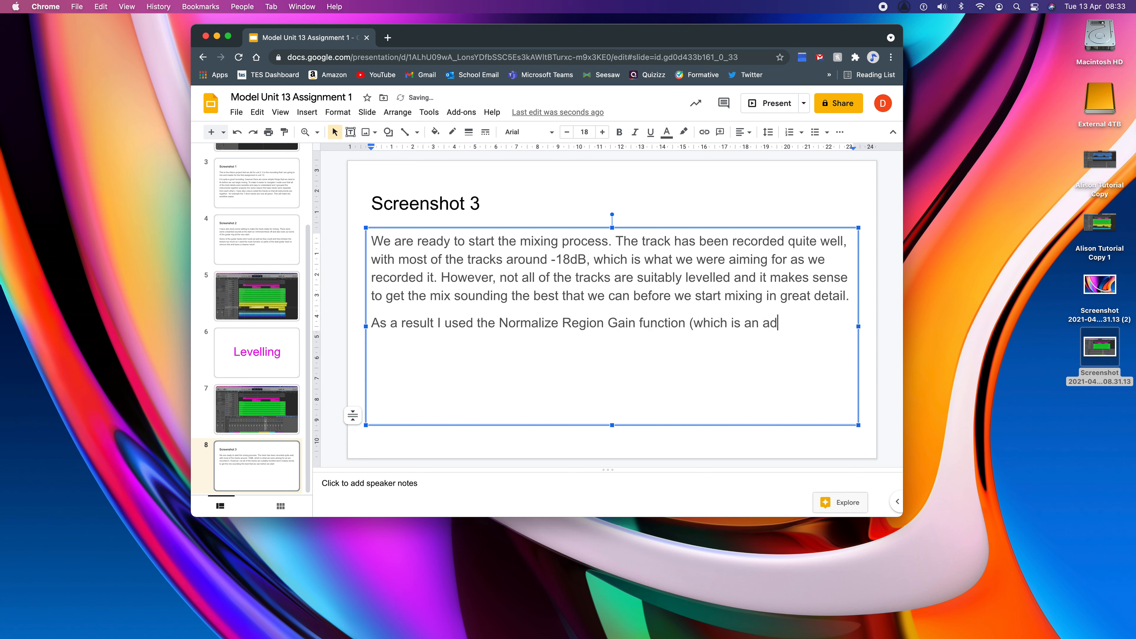
pyautogui.write('vanced tool in Logic Pro')
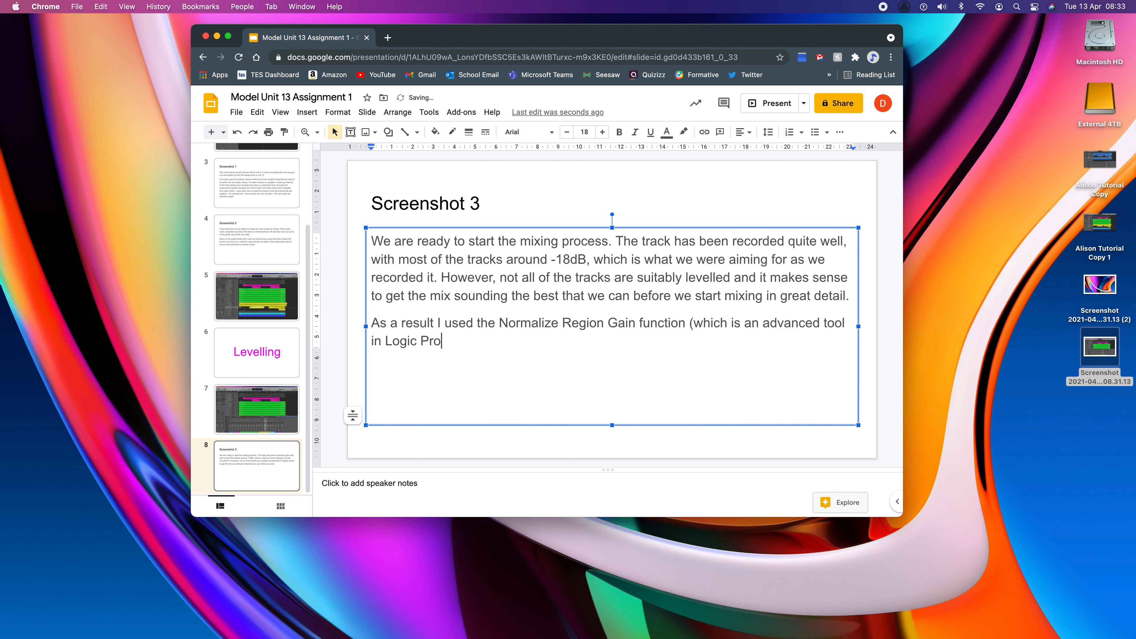
pyautogui.write(') so set the peak level of every track')
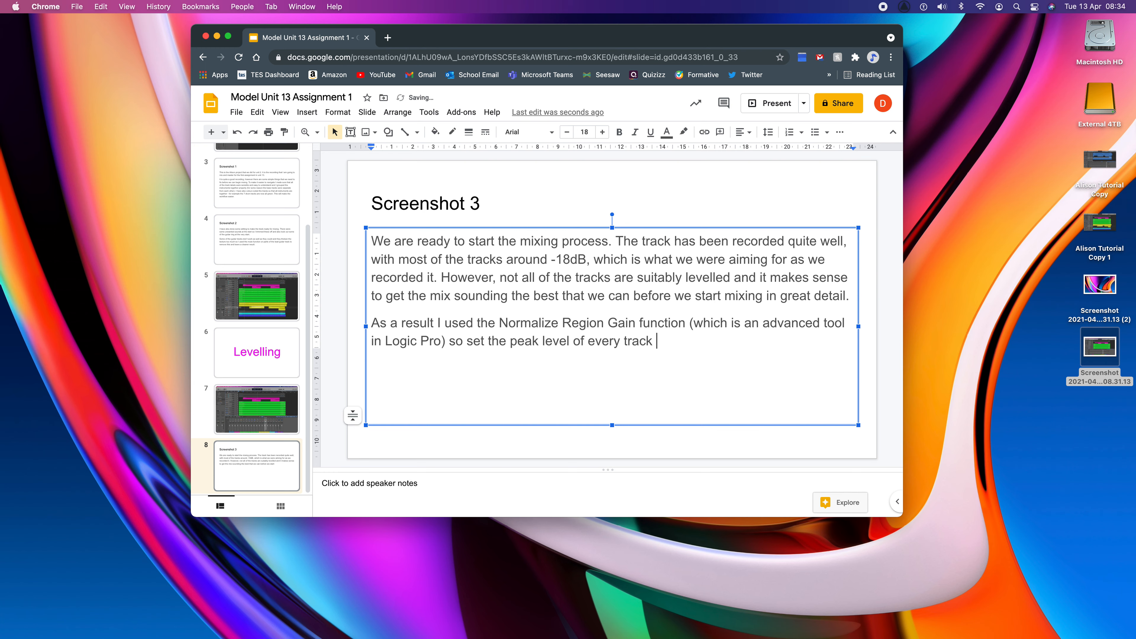
pyautogui.write('18dB. This had a particular effect on the drum')
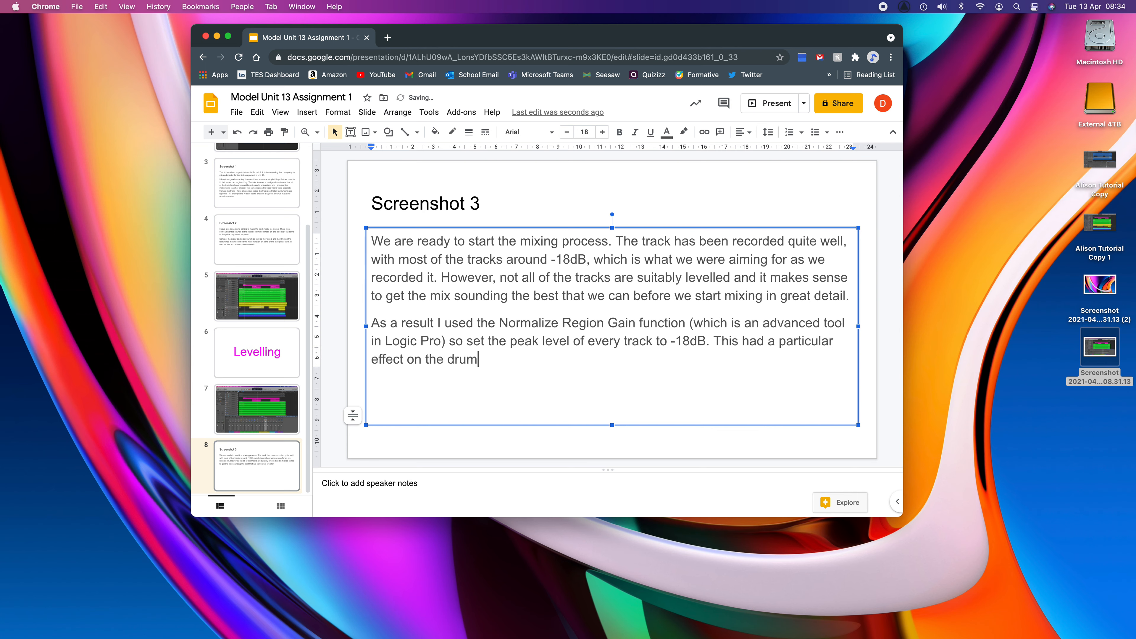
pyautogui.write(', which were levelled much too high.')
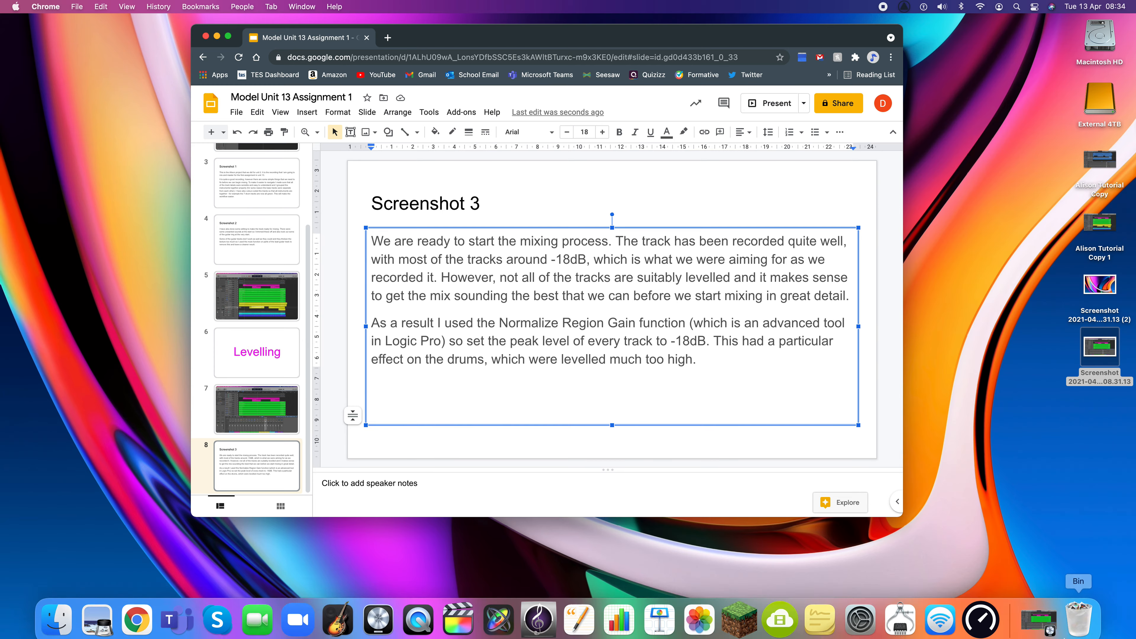
# - Switch to the Logic Pro project and play the song briefly from shortly before bar 25
pyautogui.click(1047, 617)
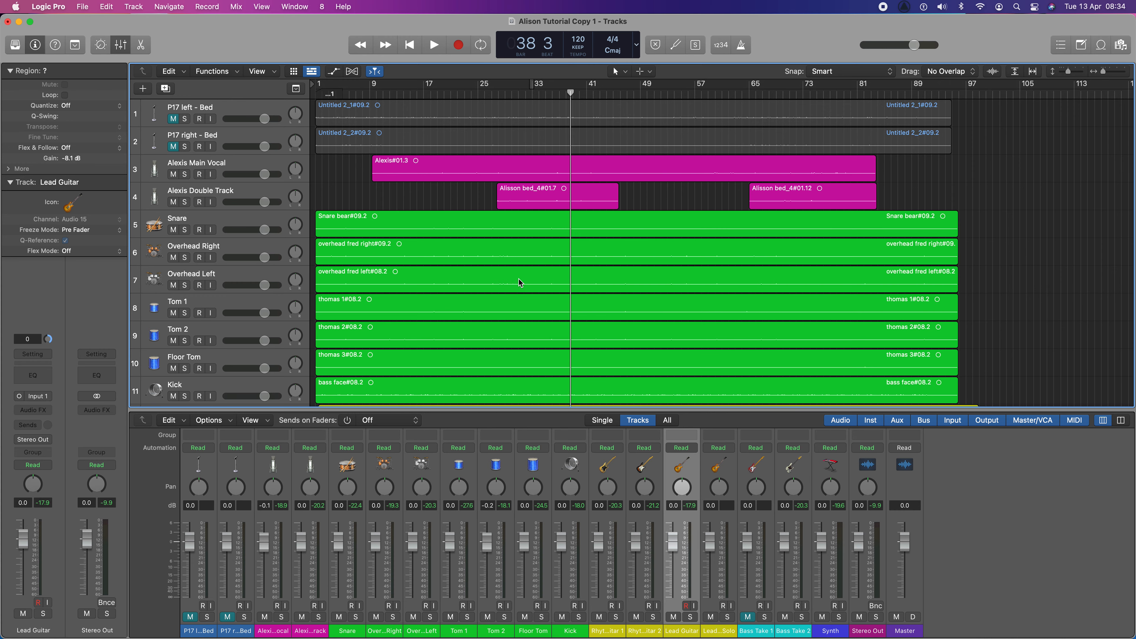
pyautogui.scroll(-5, 564, 310)
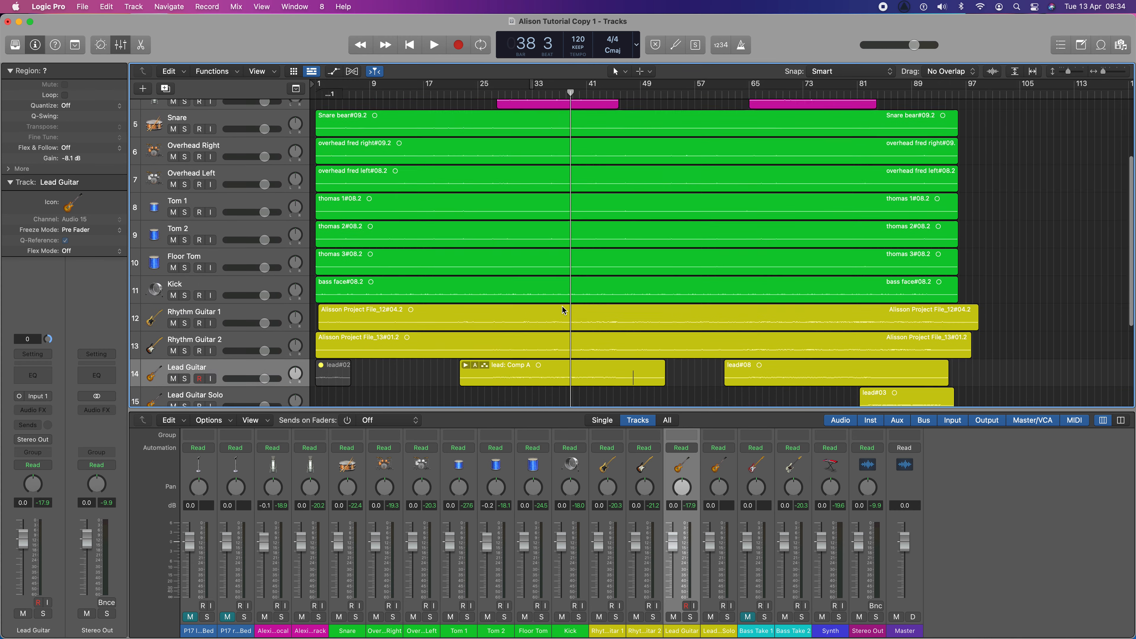
pyautogui.click(452, 94)
pyautogui.press('space')
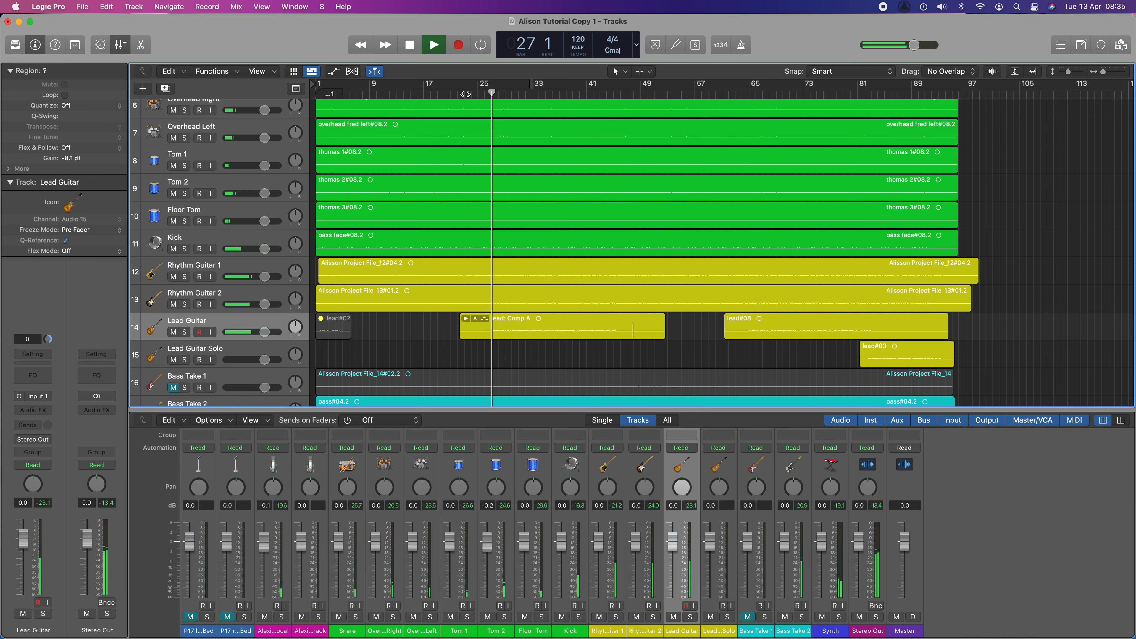
pyautogui.press('space')
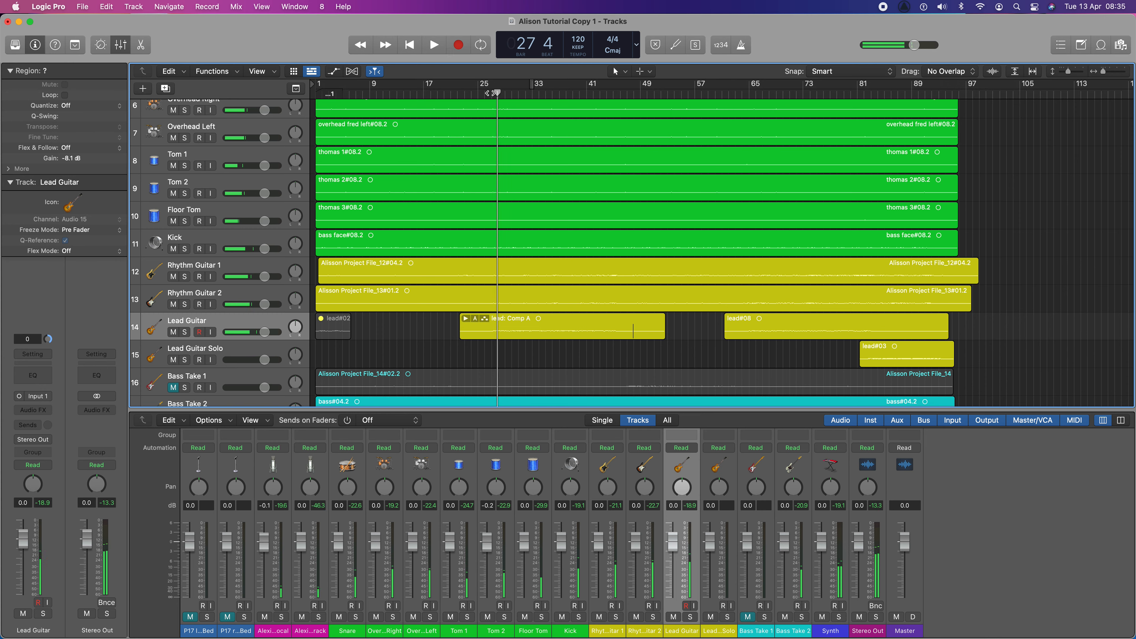
# - Create a cycle region, refine it to run from about bar 26 to bar 46, and play the section in a loop
pyautogui.moveTo(481, 86); pyautogui.dragTo(632, 88)
pyautogui.press('space')
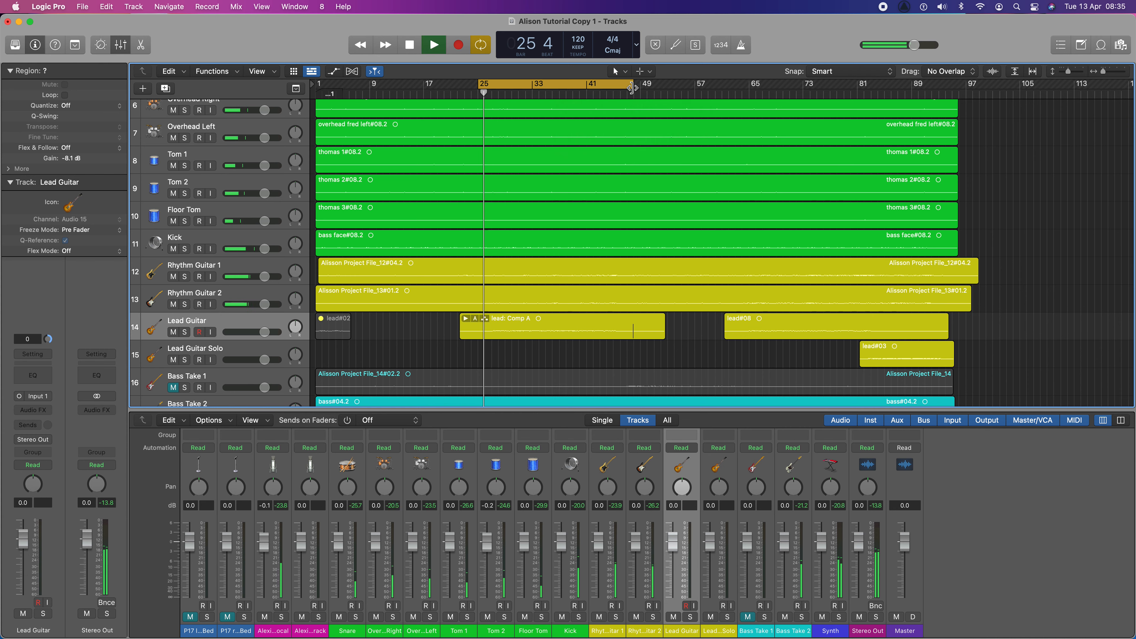
pyautogui.press('space')
pyautogui.moveTo(478, 87); pyautogui.dragTo(485, 88)
pyautogui.press('space')
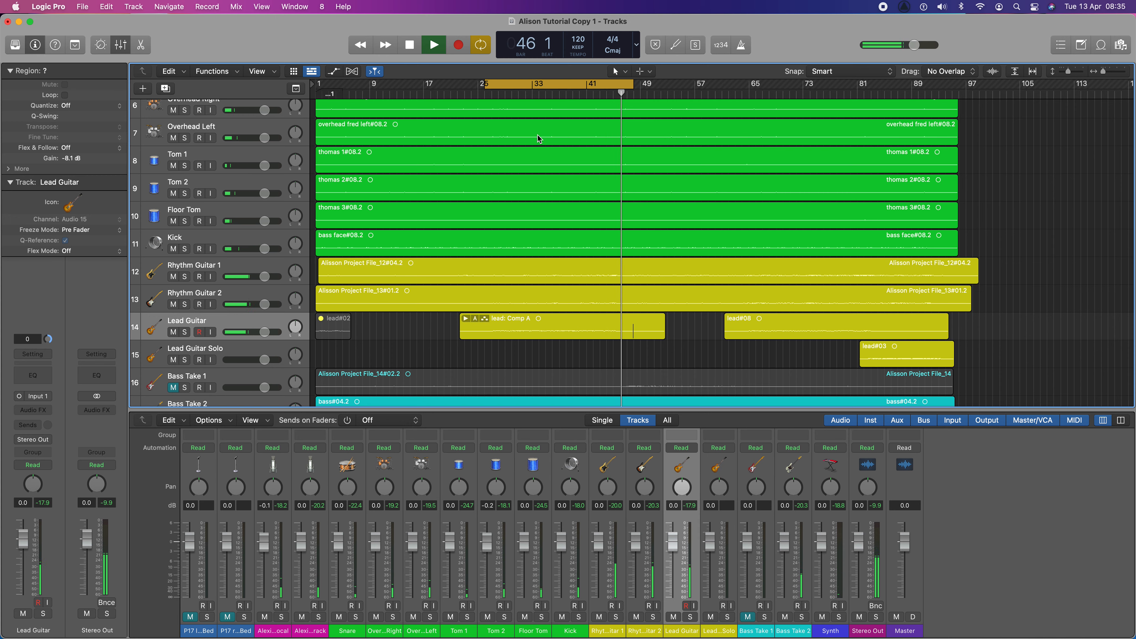
pyautogui.press('space')
pyautogui.moveTo(630, 85); pyautogui.dragTo(623, 85)
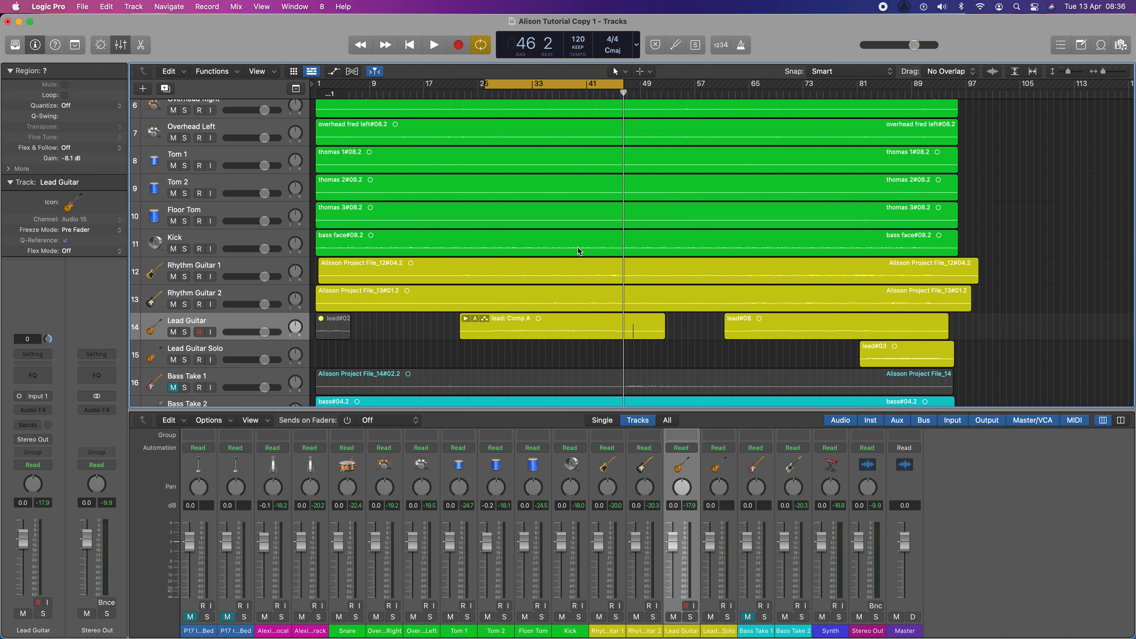
pyautogui.press('space')
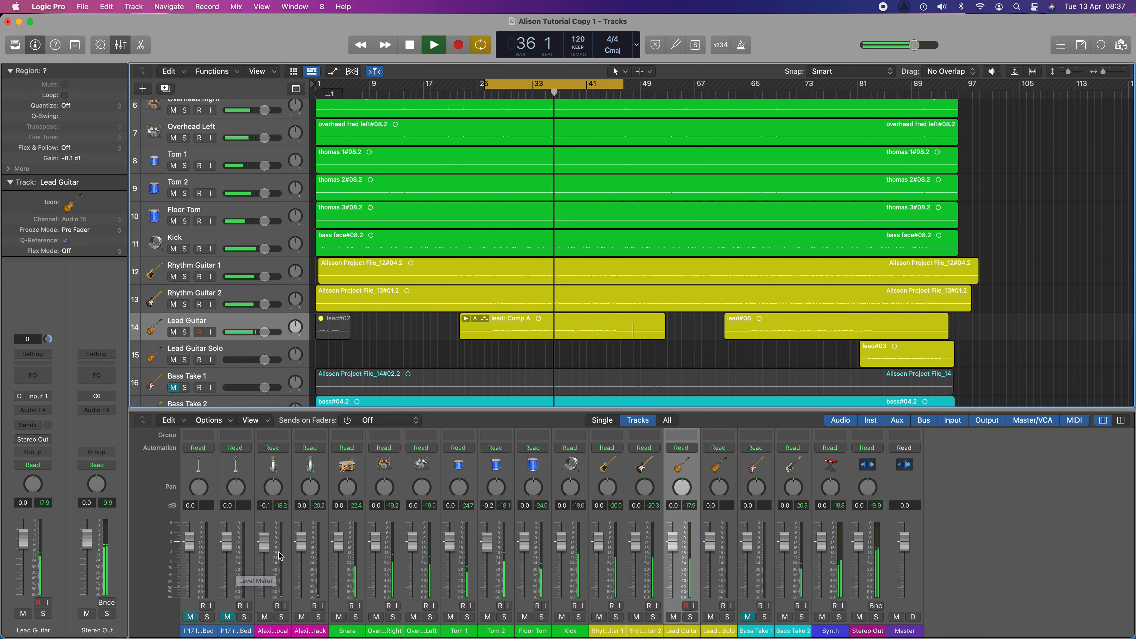
# - Try raising the main vocal fader to 3.0 dB and the double-track vocal to 6.0 dB during playback, and return both to 0.0 dB
pyautogui.moveTo(266, 548); pyautogui.dragTo(302, 535)
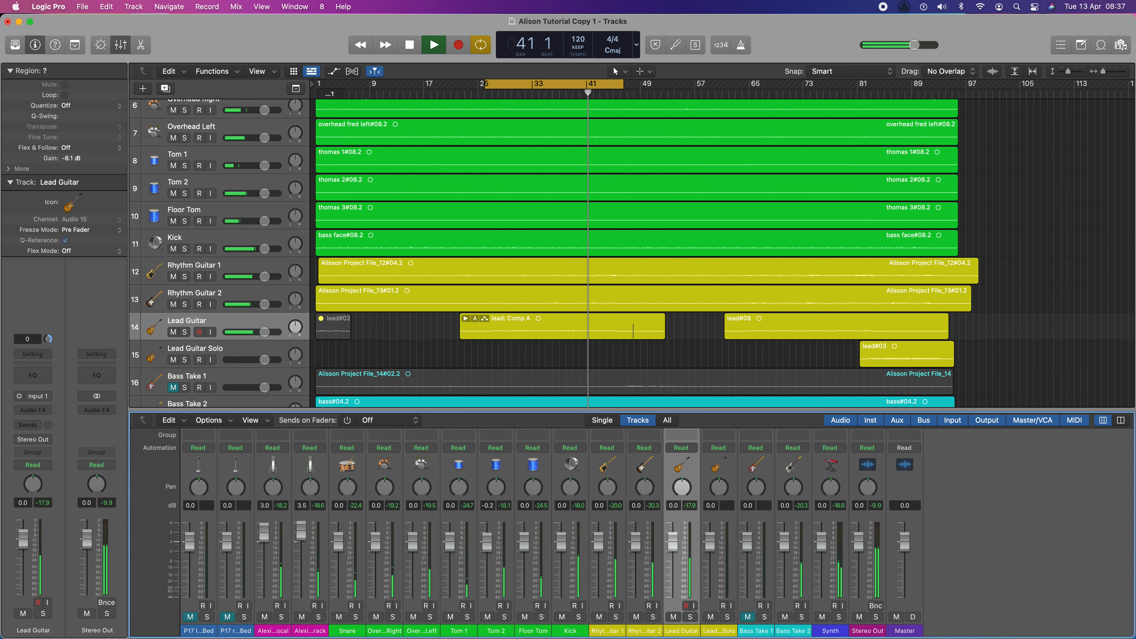
pyautogui.moveTo(302, 534); pyautogui.dragTo(302, 533)
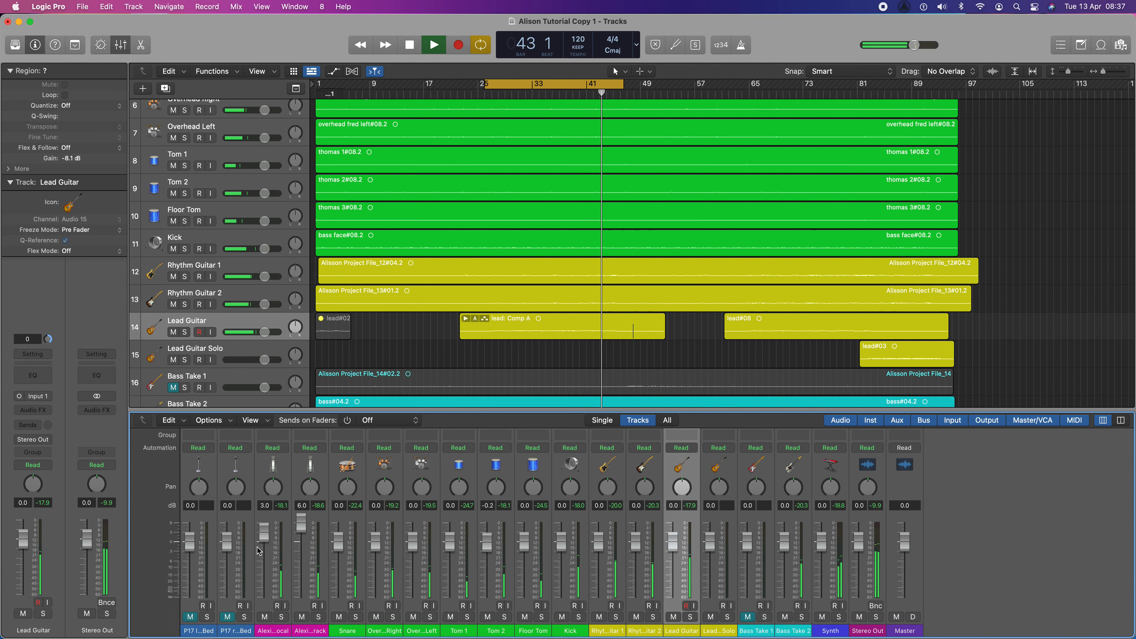
pyautogui.moveTo(265, 542); pyautogui.dragTo(270, 491)
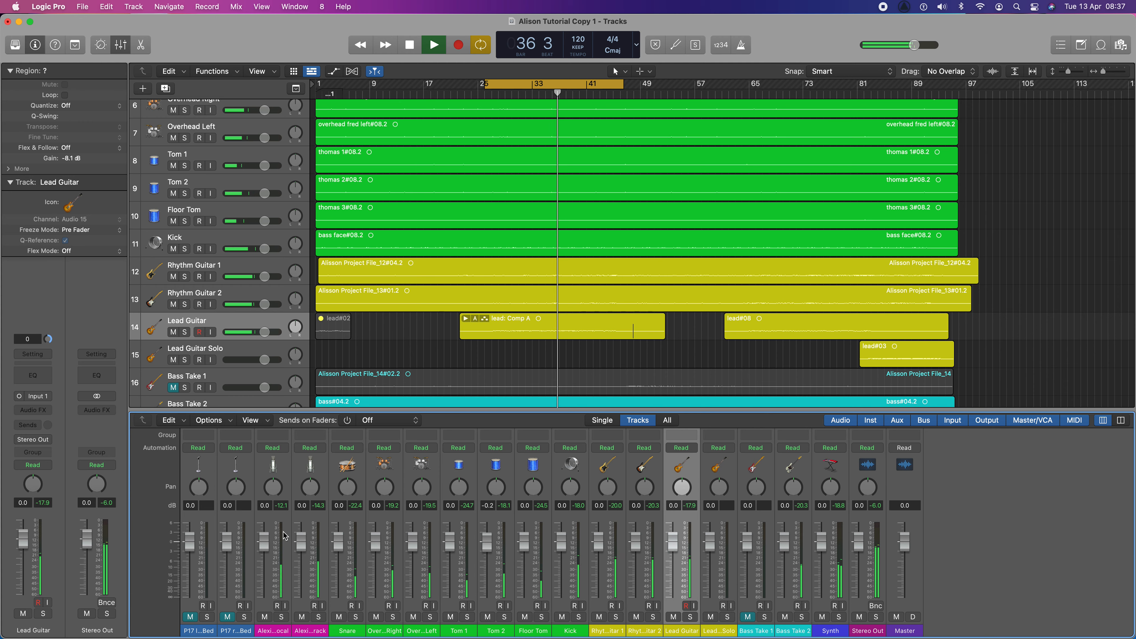
# - Insert a Channel EQ on the main vocal channel in the mixer and open its window
pyautogui.scroll(2, 285, 536)
pyautogui.scroll(3, 285, 536)
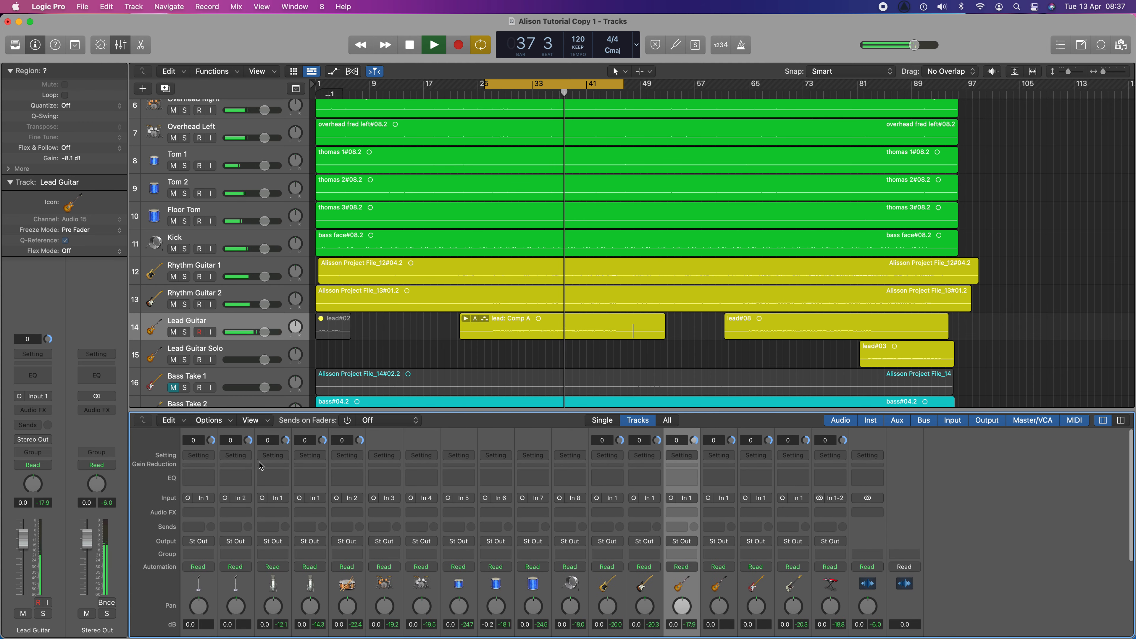
pyautogui.doubleClick(281, 479)
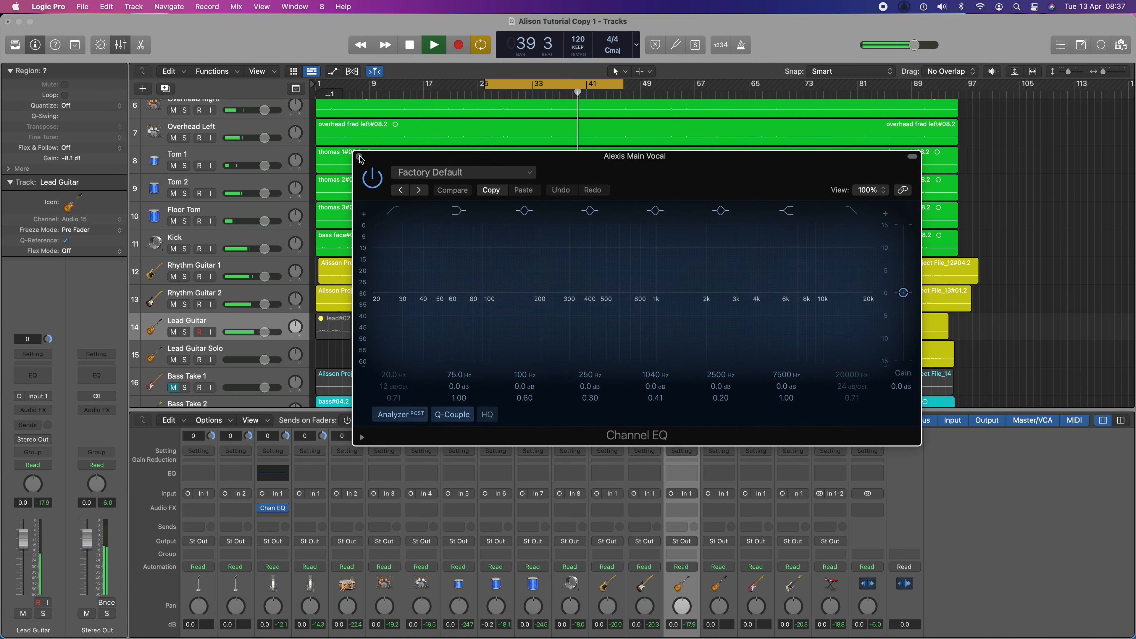
# - Close the Channel EQ window and remove the plug-in from the main vocal channel
pyautogui.click(359, 157)
pyautogui.click(285, 509)
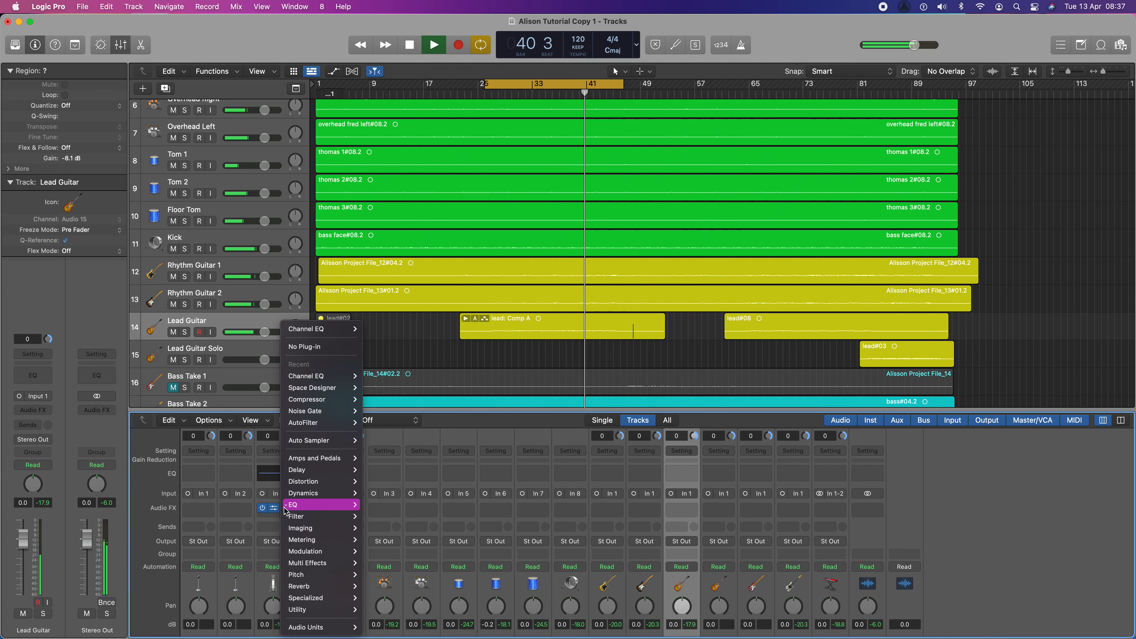
pyautogui.click(320, 348)
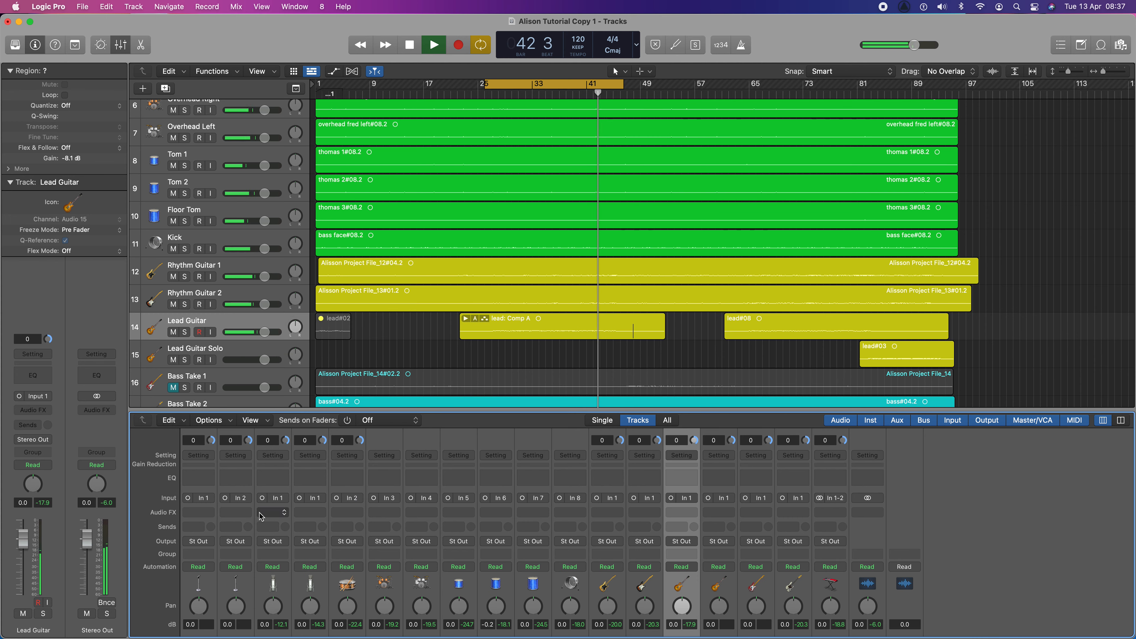
# - Insert a Gain utility plug-in on the main vocal channel and set its gain to +8.0 dB during playback
pyautogui.click(261, 514)
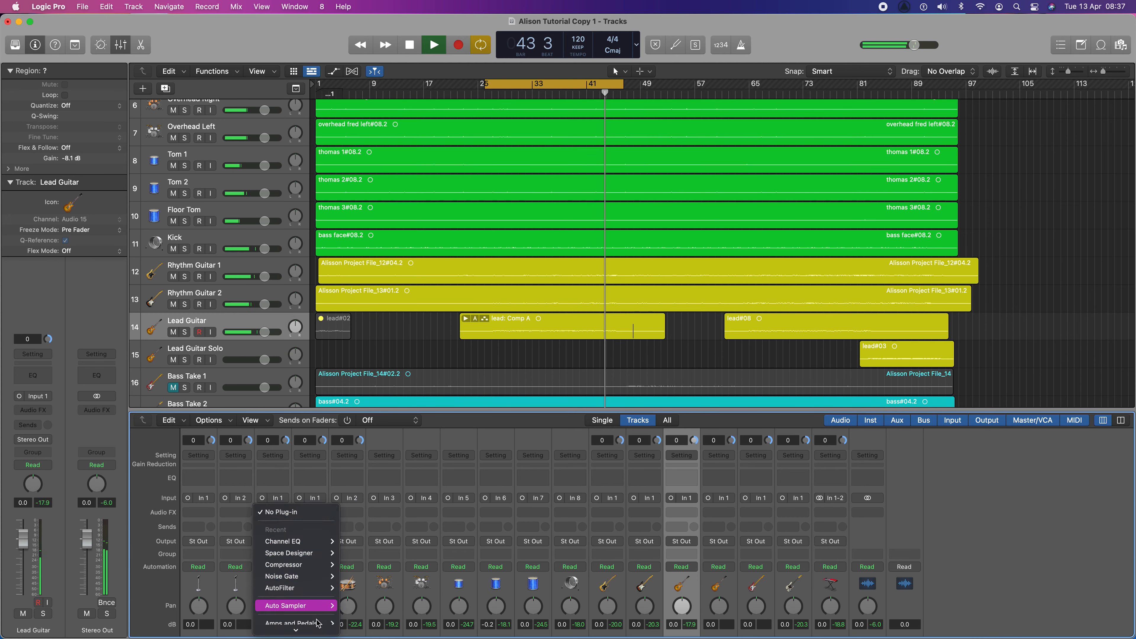
pyautogui.moveTo(316, 610)
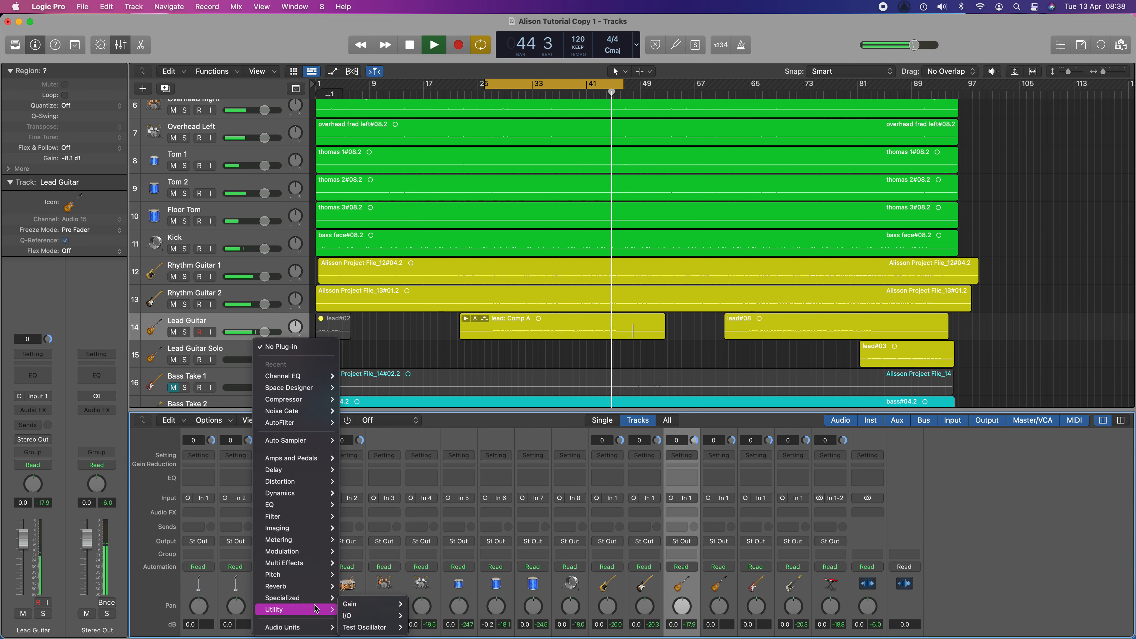
pyautogui.moveTo(358, 604)
pyautogui.click(417, 605)
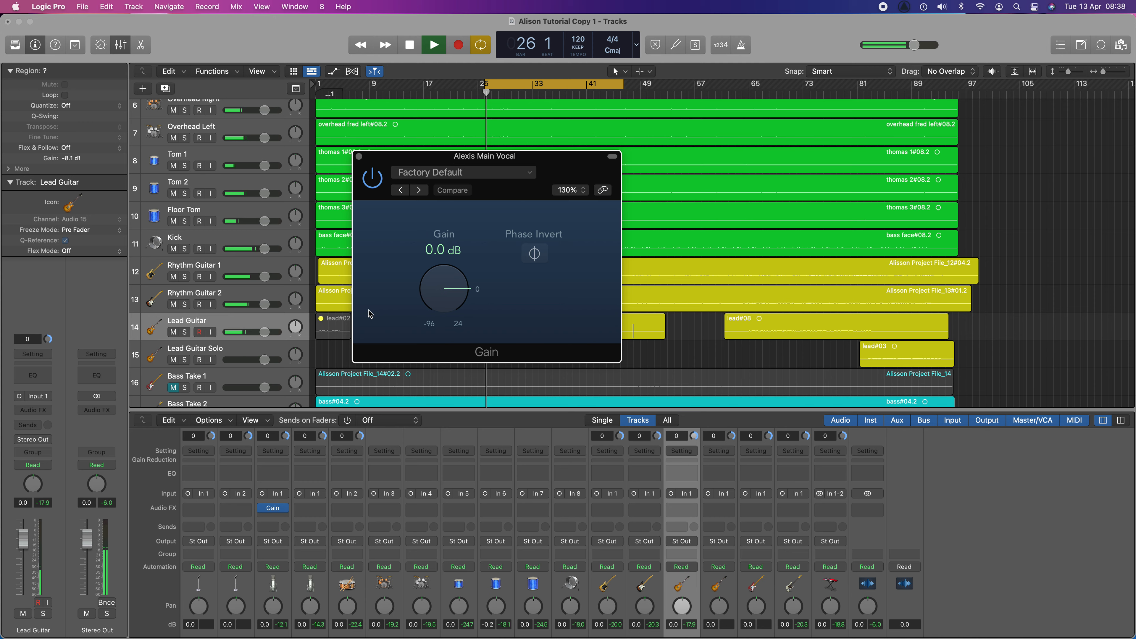
pyautogui.moveTo(579, 160); pyautogui.dragTo(879, 300)
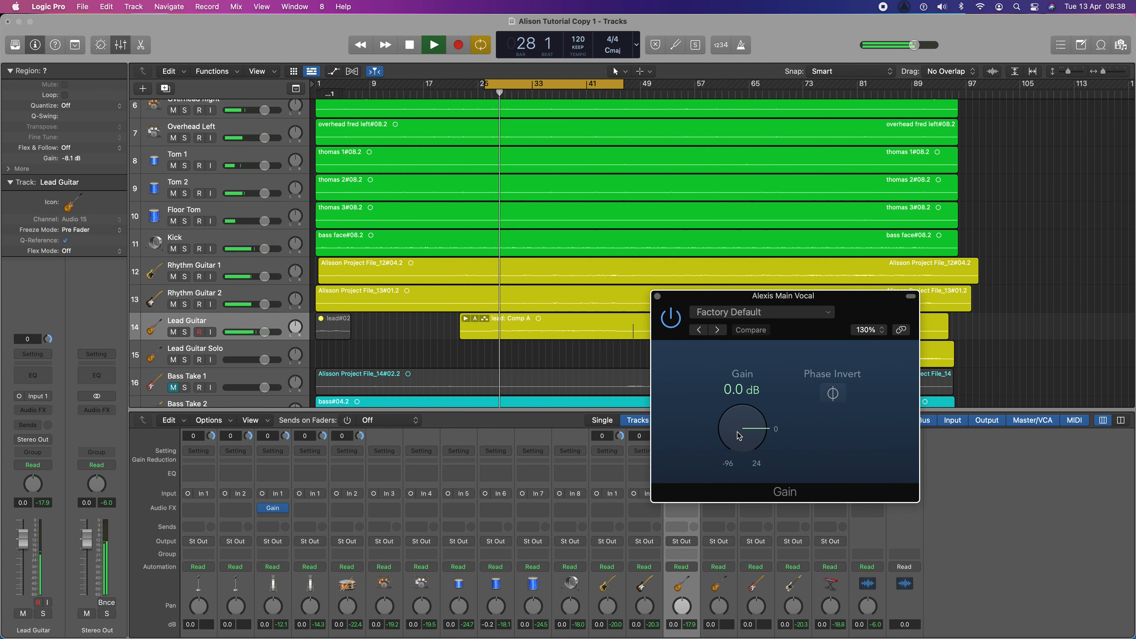
pyautogui.moveTo(746, 437); pyautogui.dragTo(744, 412)
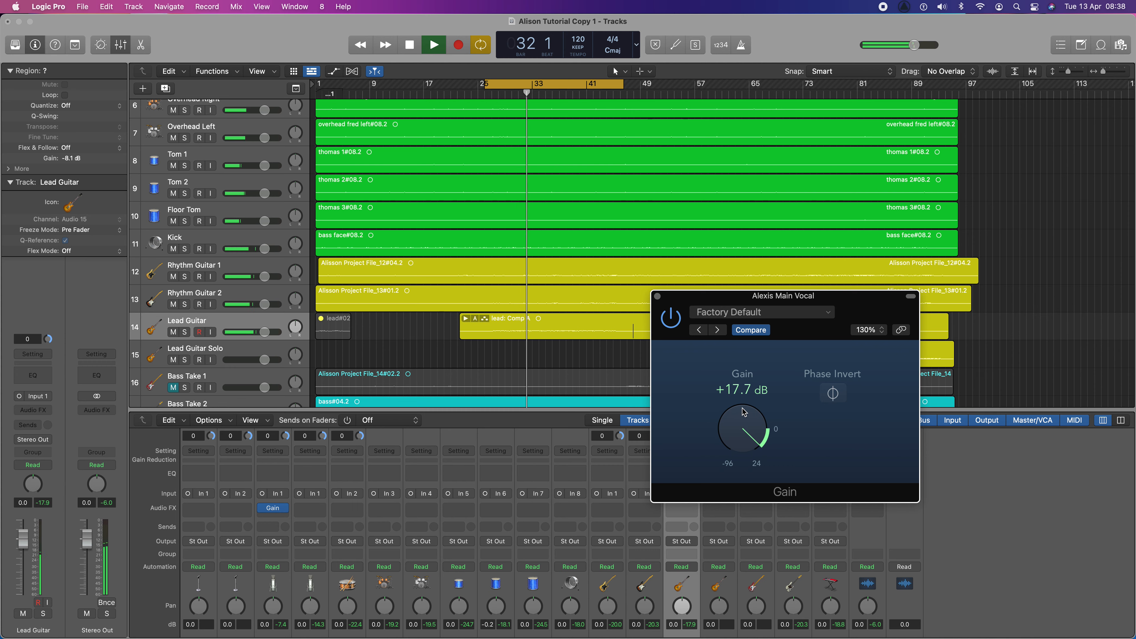
pyautogui.moveTo(745, 412); pyautogui.dragTo(740, 426)
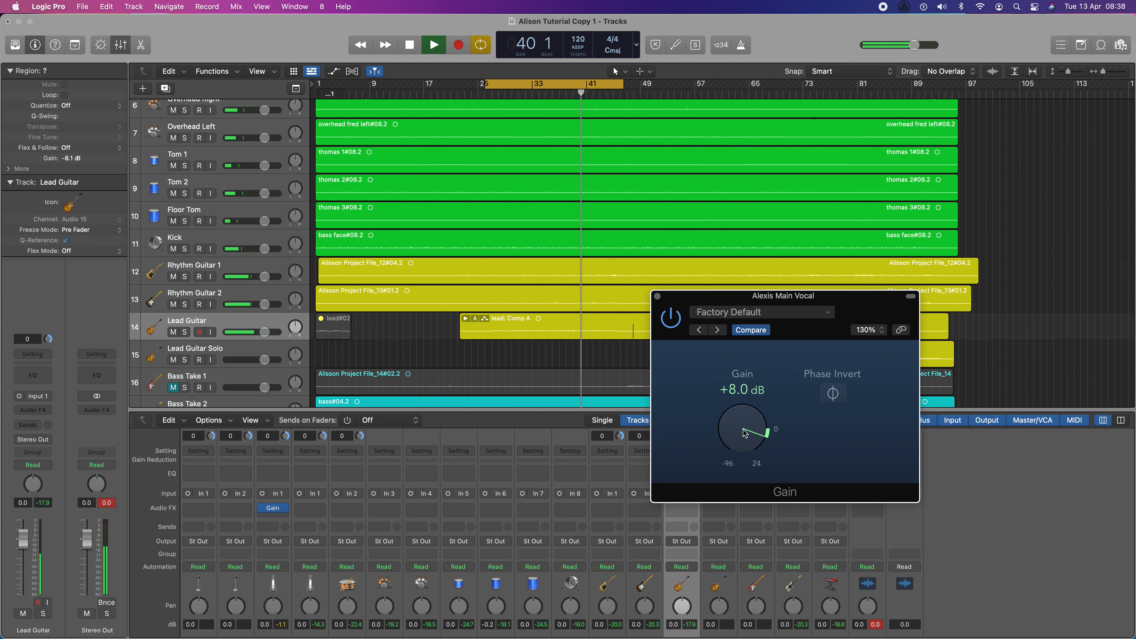
pyautogui.click(657, 296)
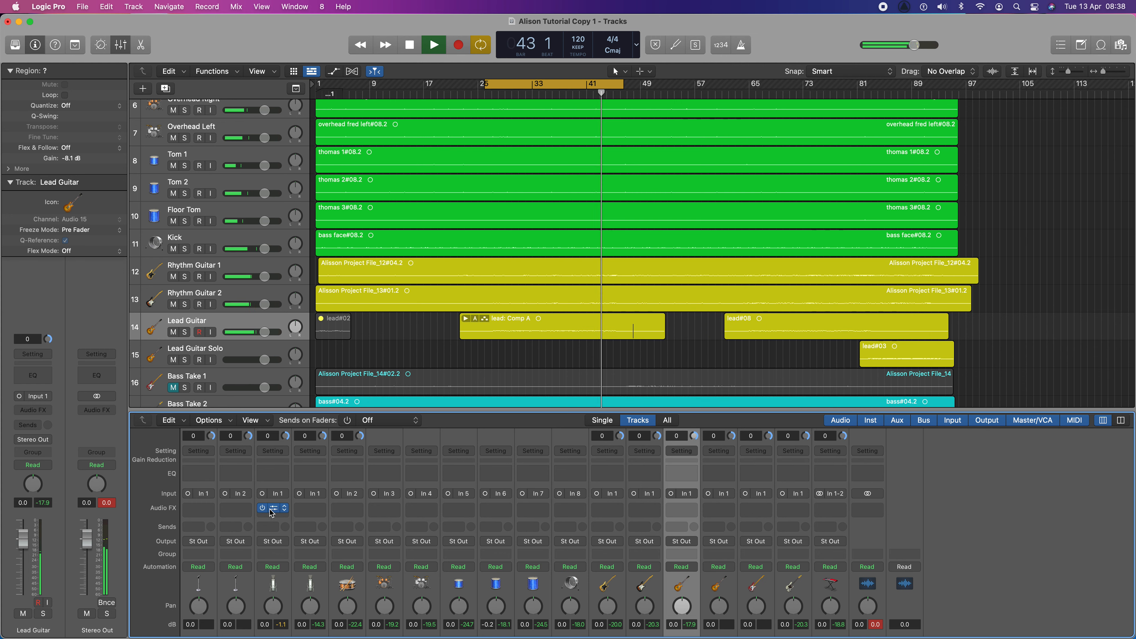
# - Copy the main vocal's Gain plug-in to the double-track vocal channel and check its gain setting
pyautogui.moveTo(272, 510); pyautogui.dragTo(312, 500)
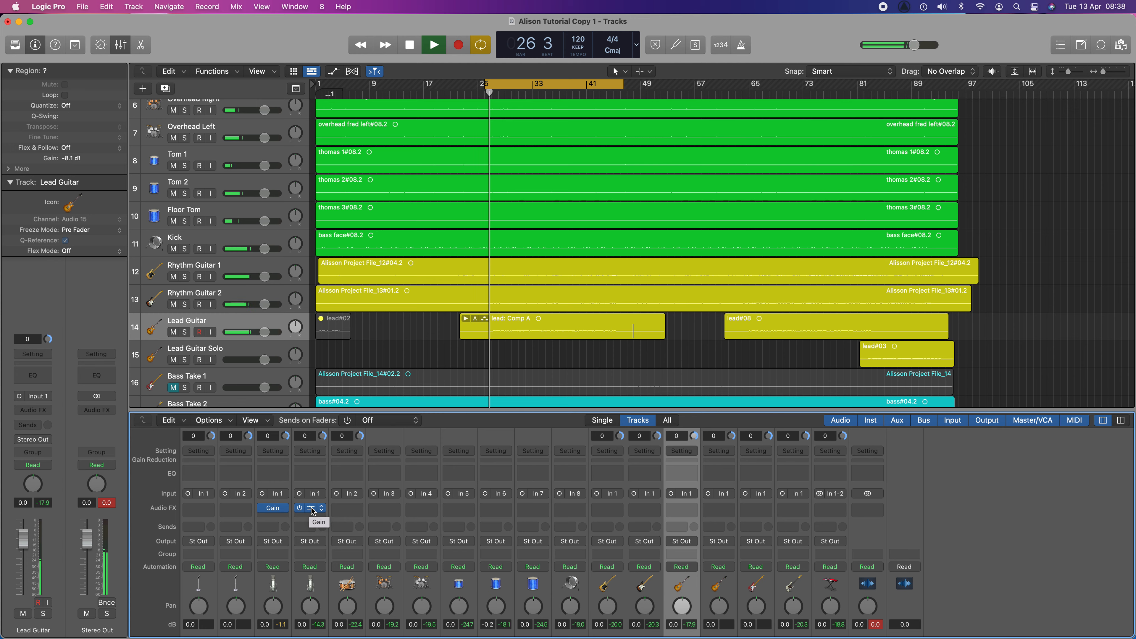
pyautogui.click(312, 510)
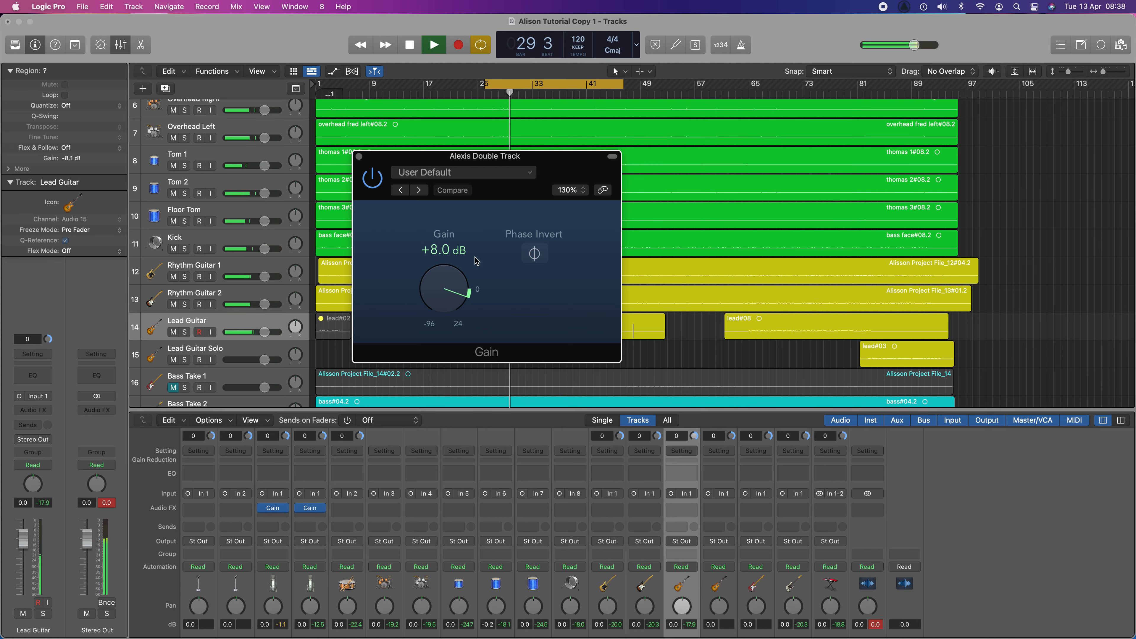
pyautogui.click(359, 156)
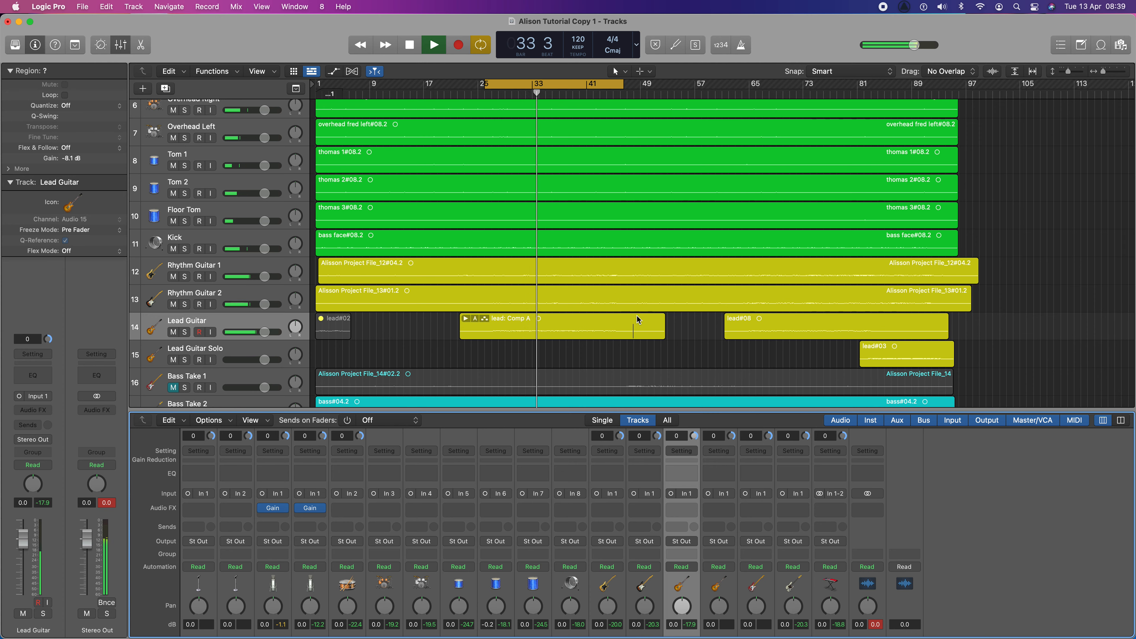
# - Try raising the Bass Take 2 fader to 6.0 dB during playback and return it to 0.0 dB
pyautogui.scroll(-2, 510, 475)
pyautogui.scroll(-5, 510, 477)
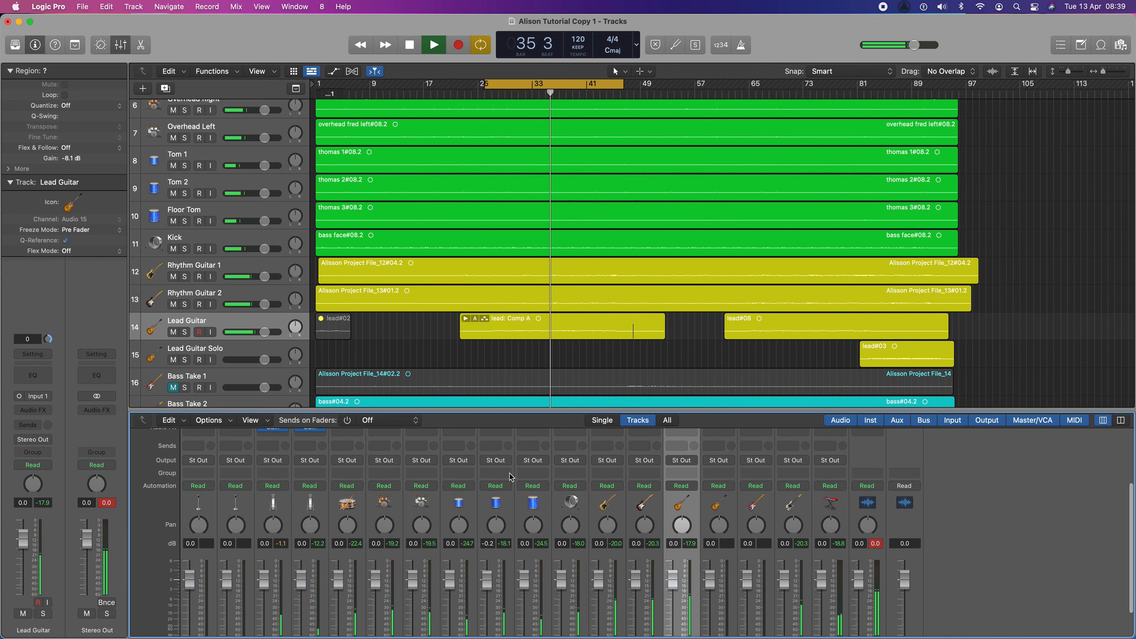
pyautogui.scroll(6, 511, 477)
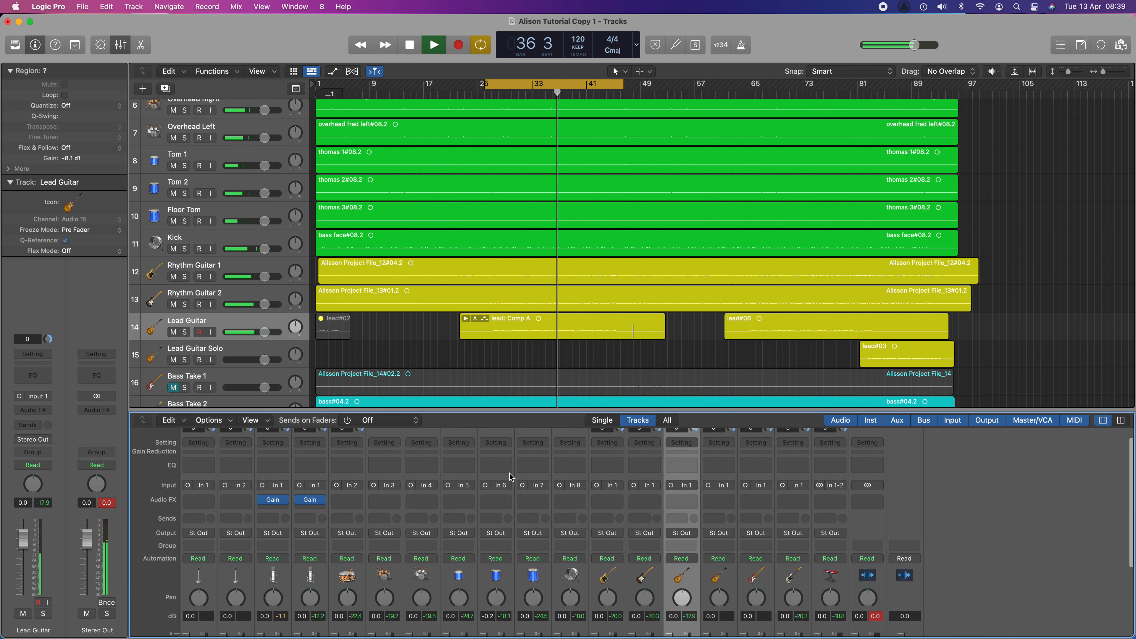
pyautogui.scroll(-3, 510, 477)
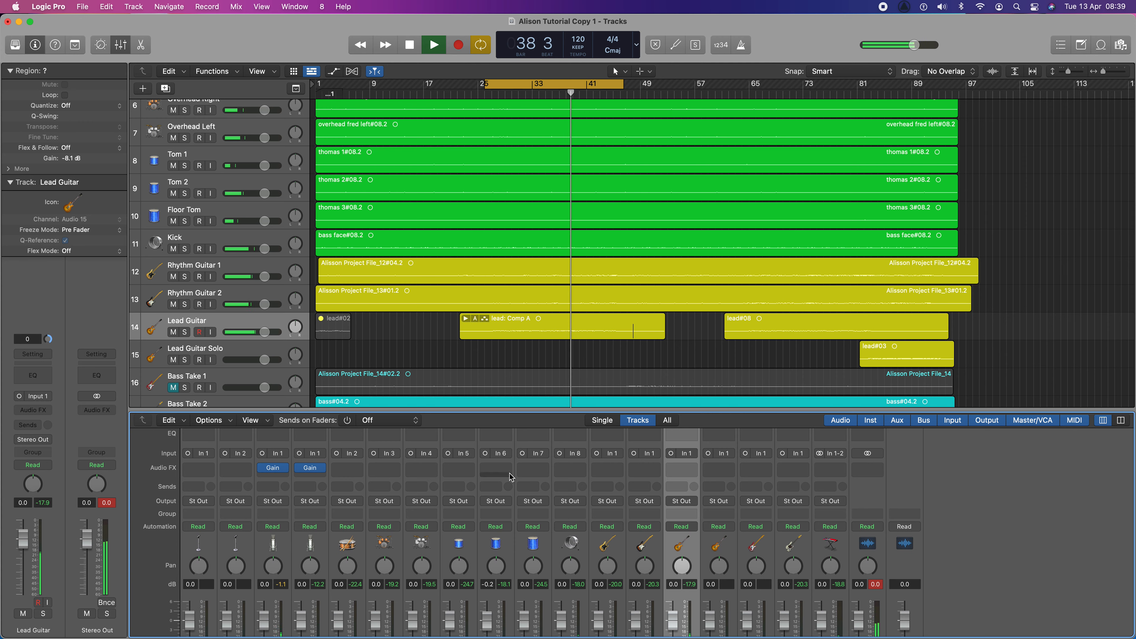
pyautogui.scroll(-2, 511, 477)
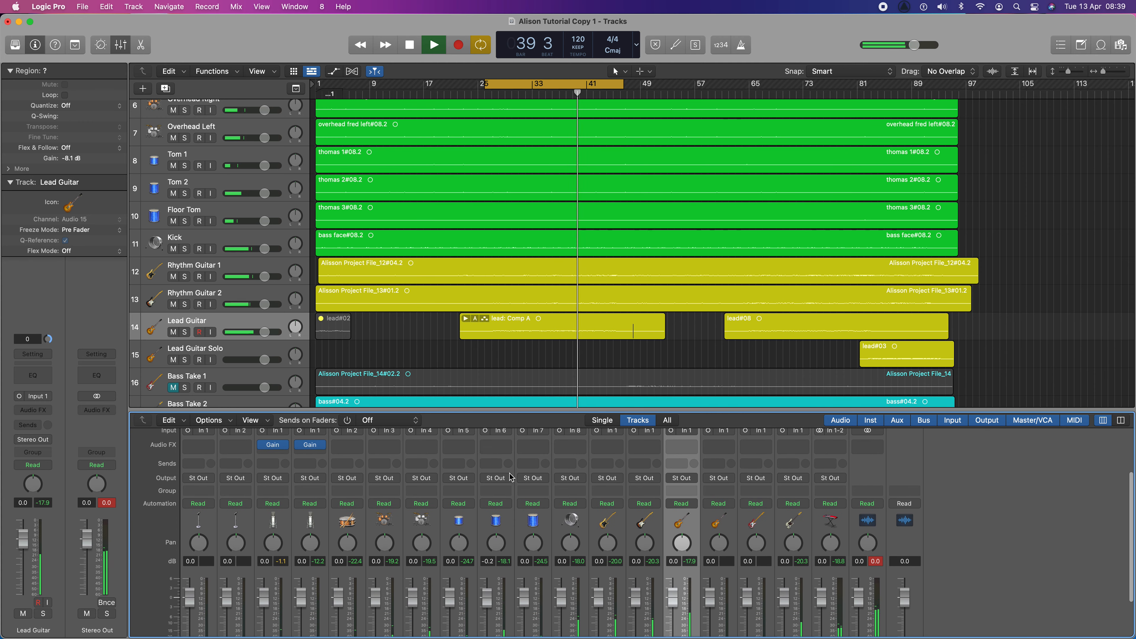
pyautogui.scroll(-5, 511, 477)
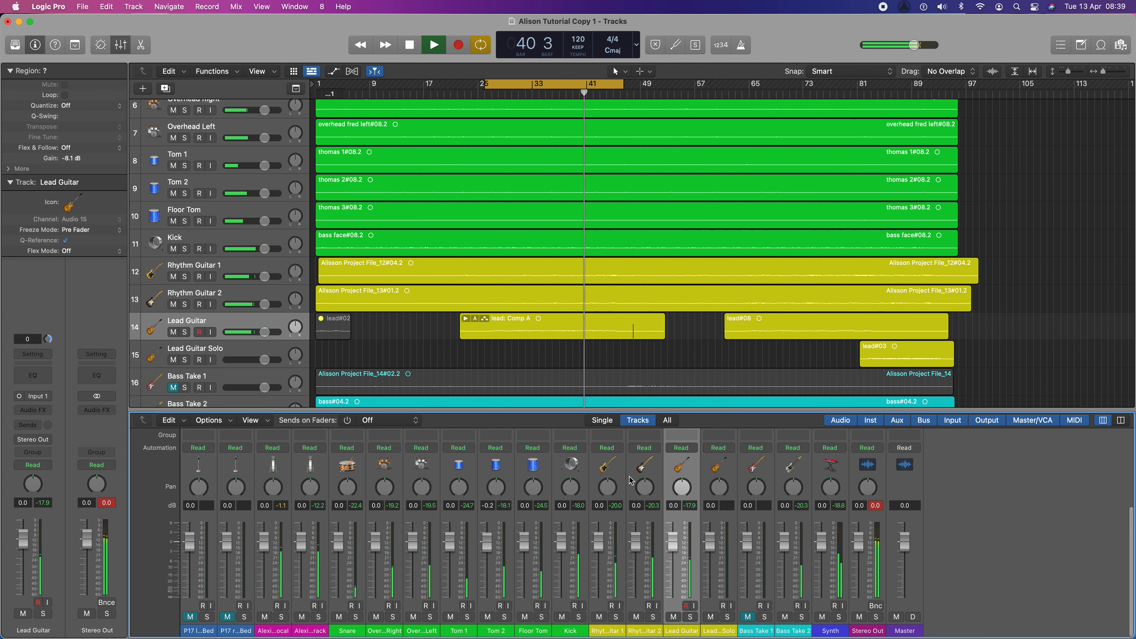
pyautogui.scroll(-1, 680, 487)
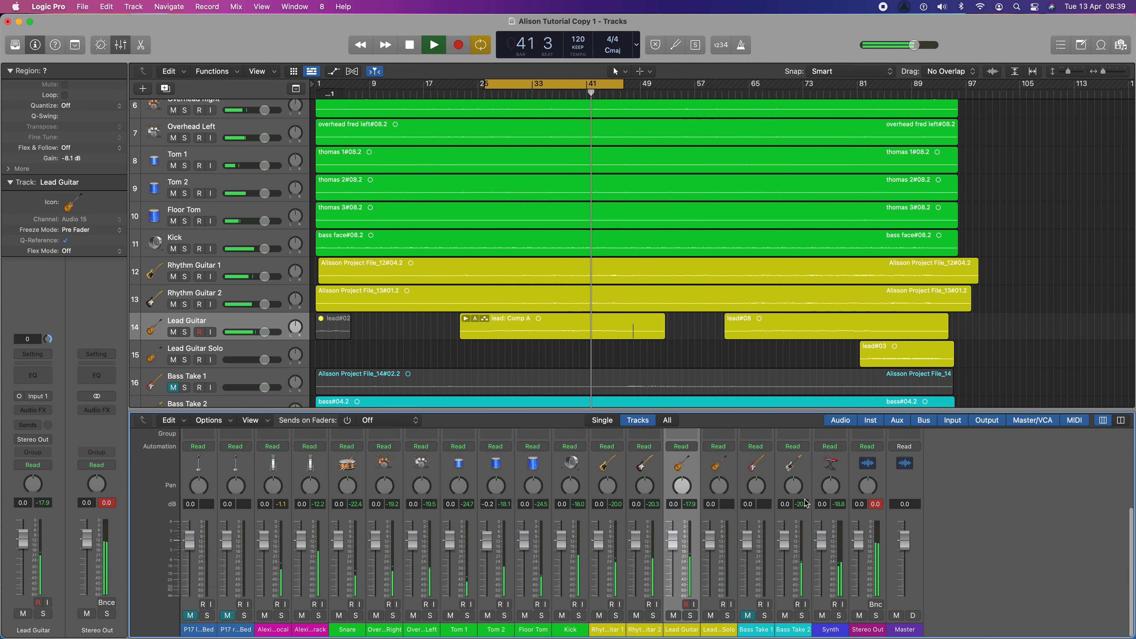
pyautogui.moveTo(786, 542); pyautogui.dragTo(787, 489)
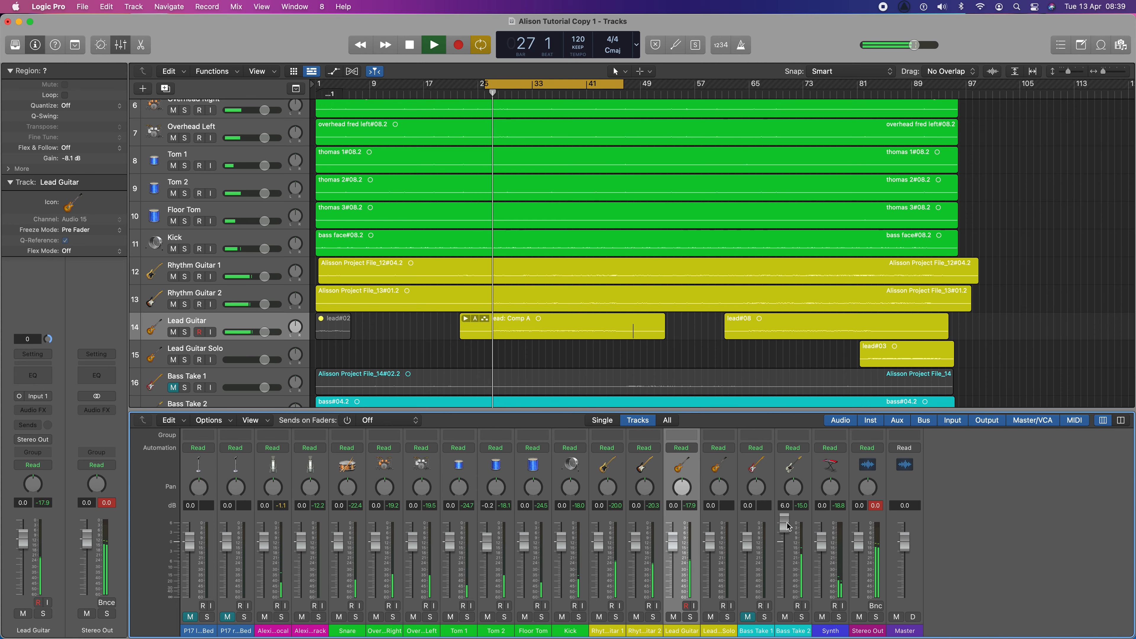
pyautogui.moveTo(788, 527); pyautogui.dragTo(788, 548)
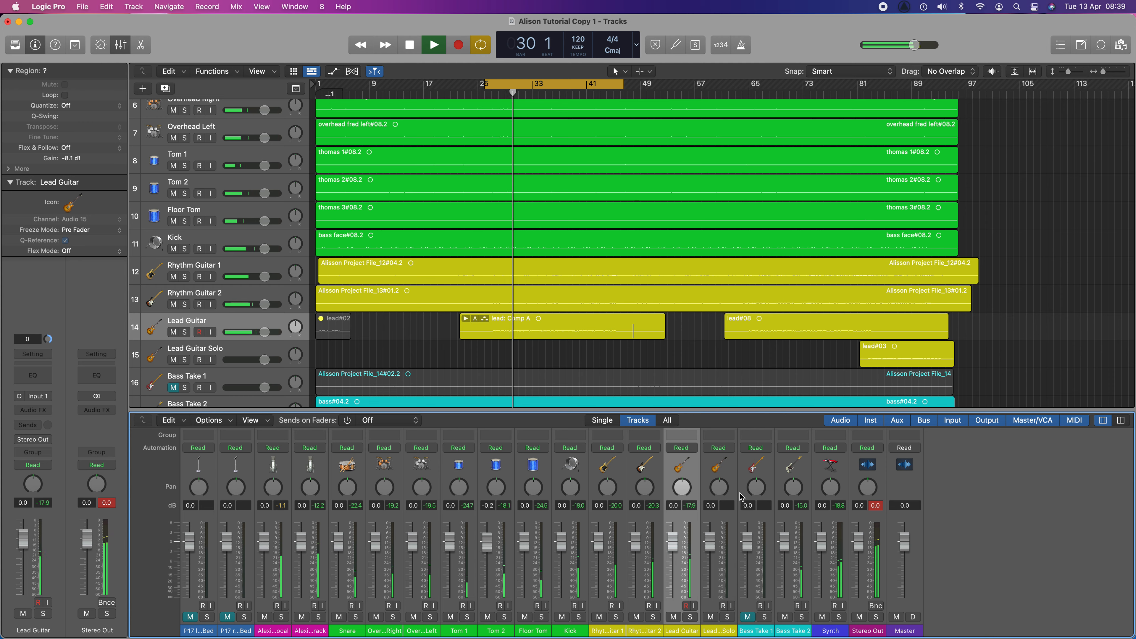
# - Insert a Gain plug-in on the Bass Take 2 channel and set its gain to +5.0 dB
pyautogui.scroll(2, 774, 513)
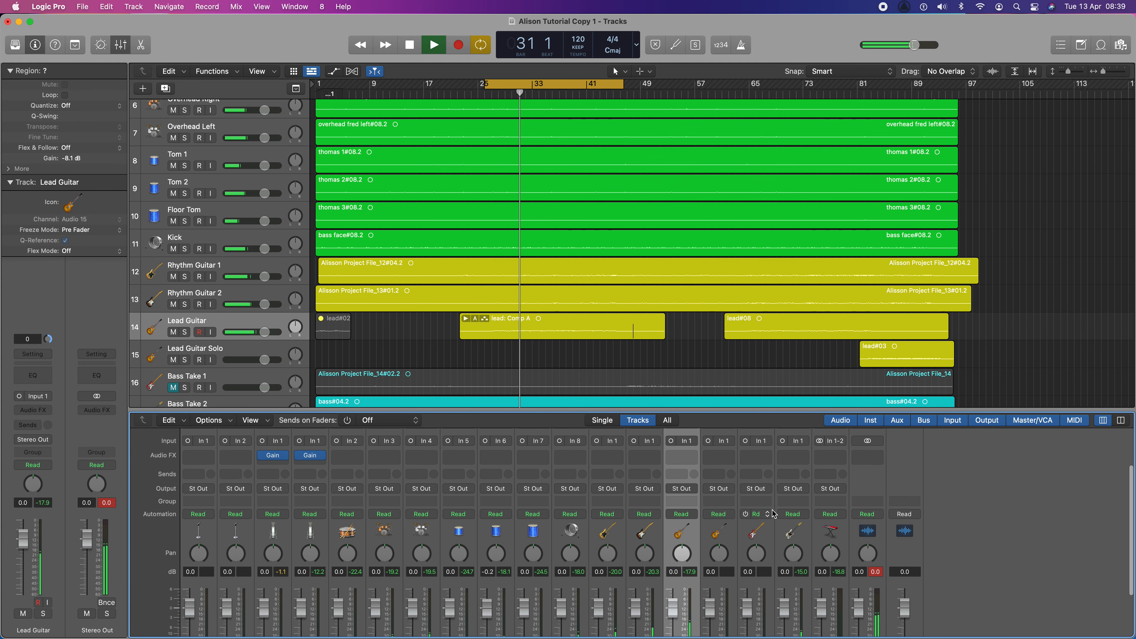
pyautogui.scroll(-2, 774, 512)
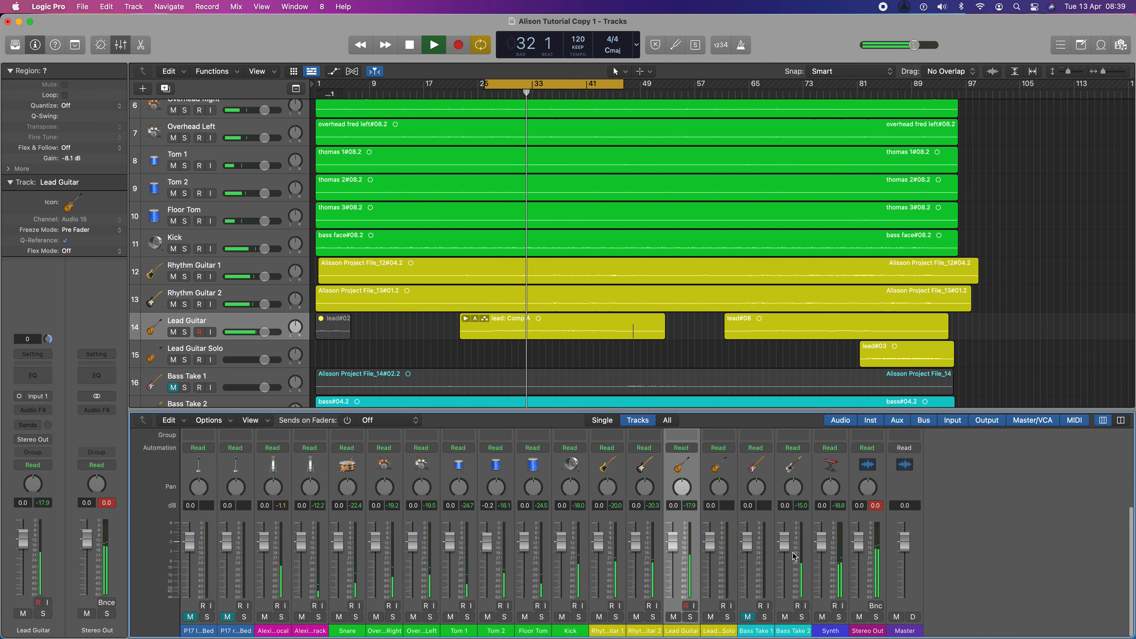
pyautogui.click(793, 514)
pyautogui.scroll(3, 794, 520)
pyautogui.scroll(2, 794, 519)
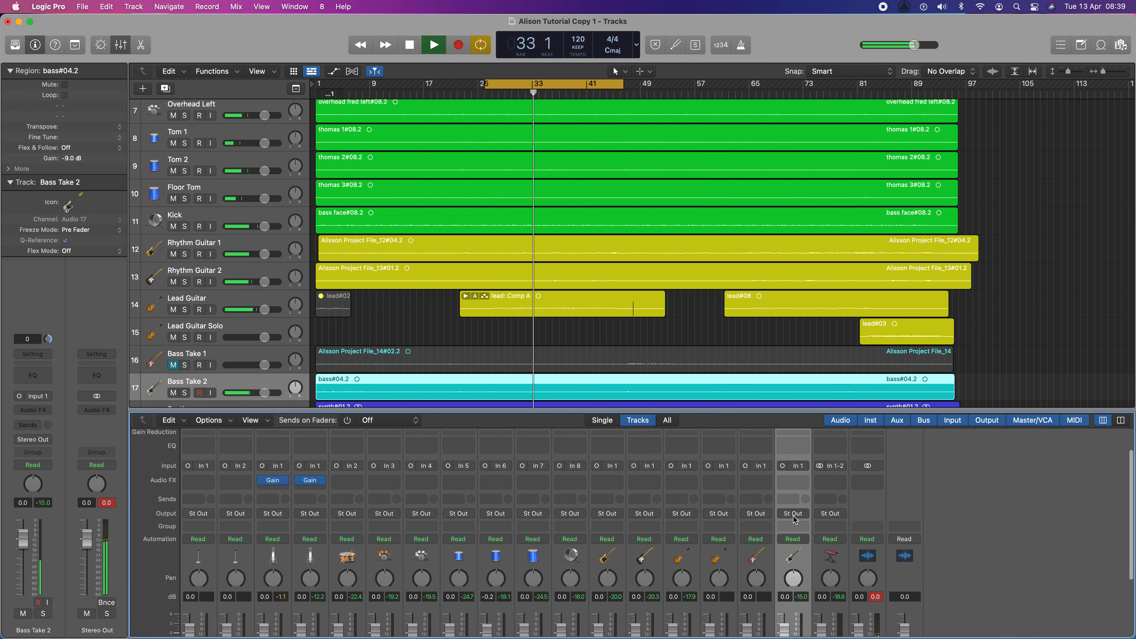
pyautogui.click(790, 480)
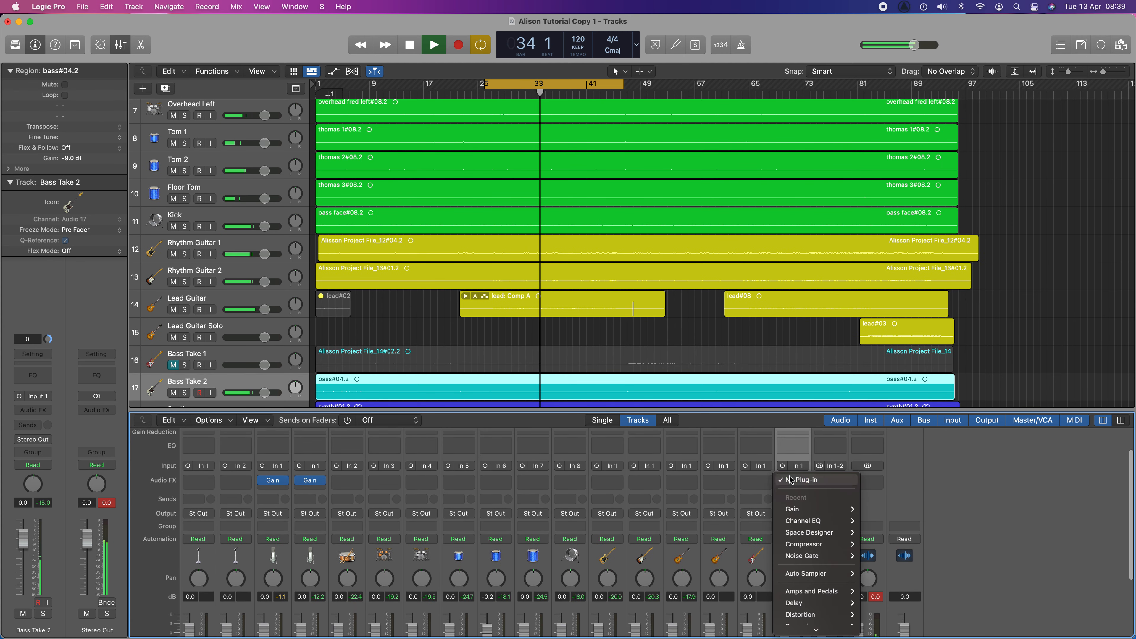
pyautogui.moveTo(819, 509)
pyautogui.click(885, 510)
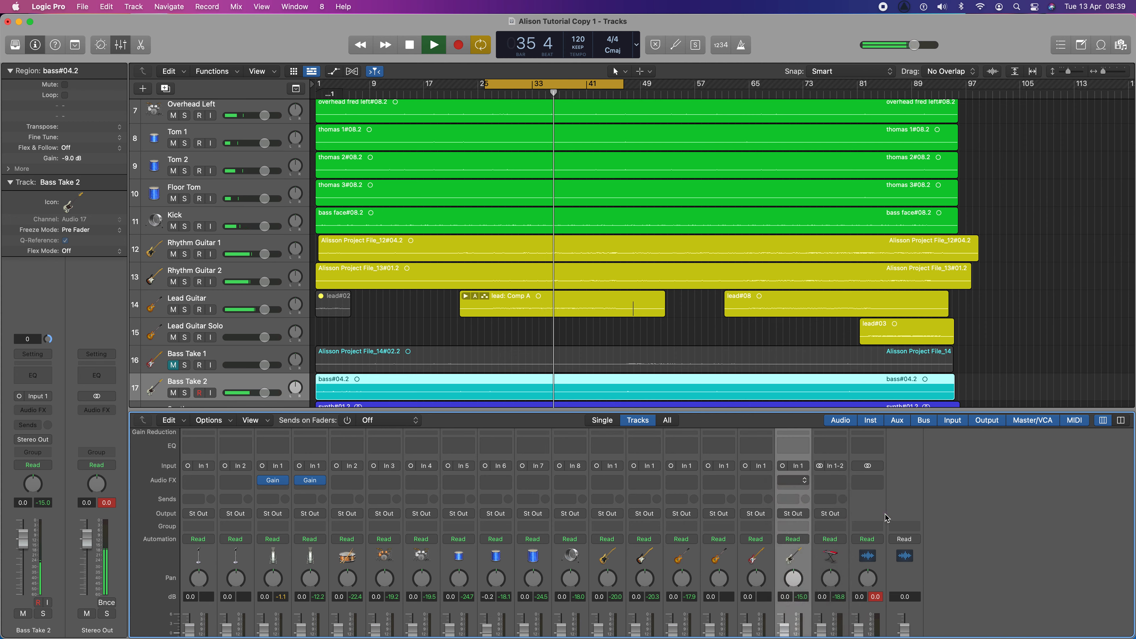
pyautogui.moveTo(448, 287); pyautogui.dragTo(449, 268)
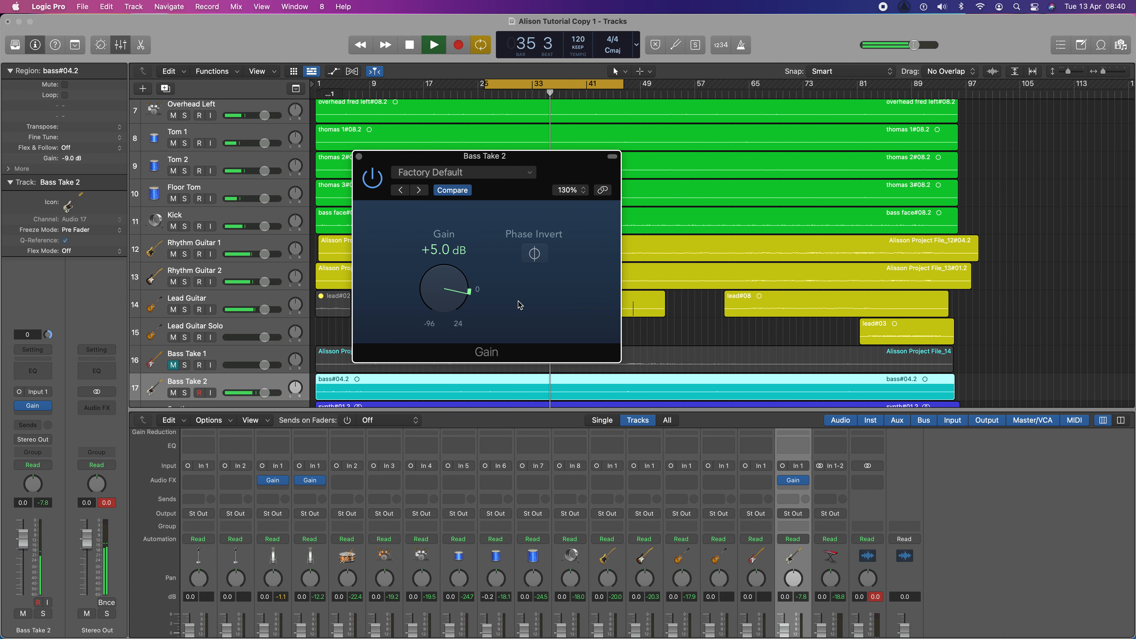
pyautogui.click(357, 157)
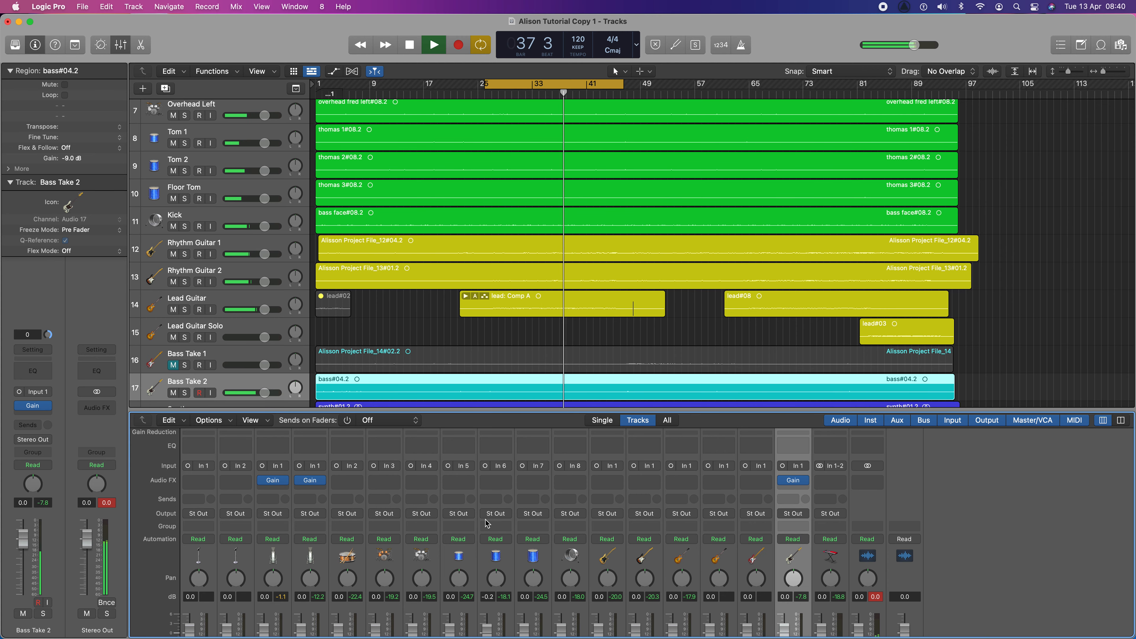
# - Raise the Snare fader to 3.0 dB and the Kick fader to 3.2 dB while the section loops
pyautogui.scroll(-3, 400, 519)
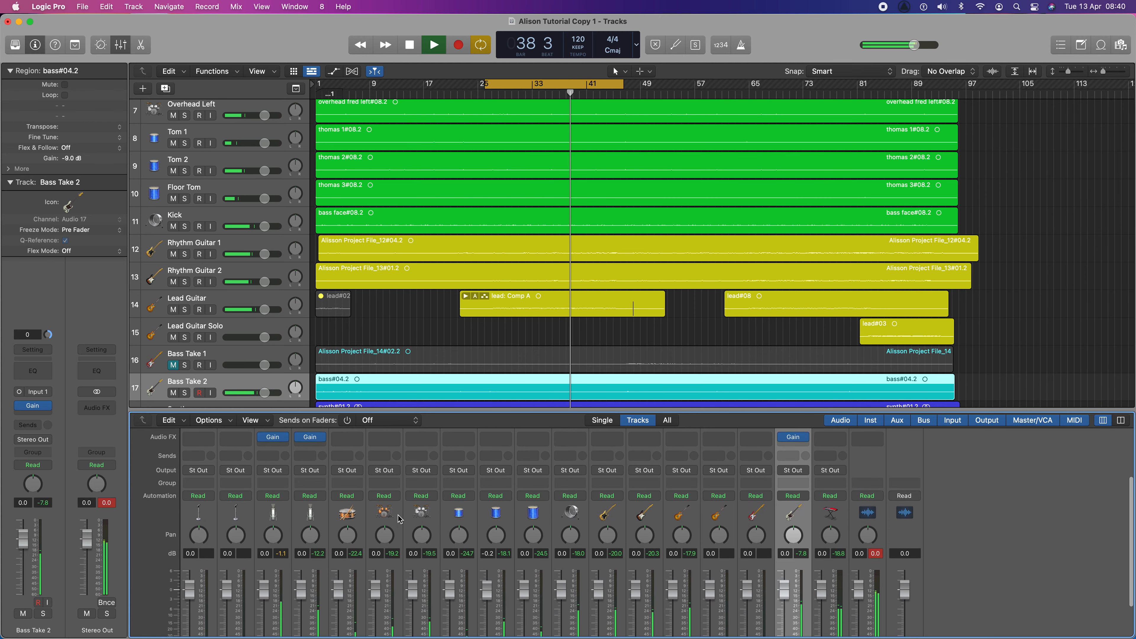
pyautogui.scroll(1, 400, 519)
pyautogui.scroll(-1, 400, 520)
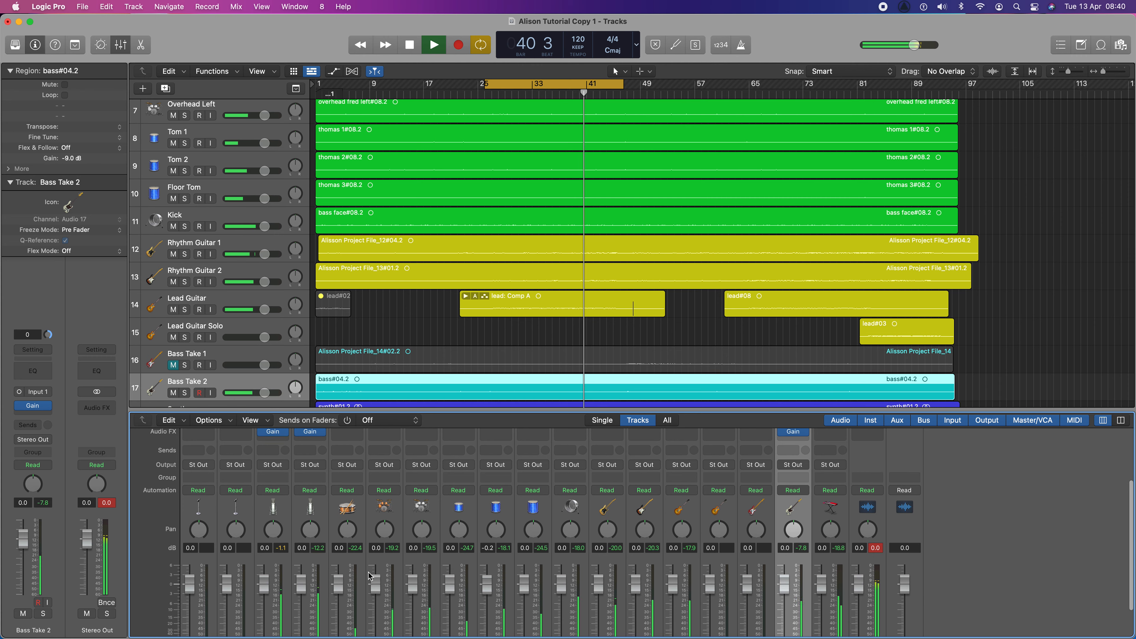
pyautogui.scroll(-3, 369, 576)
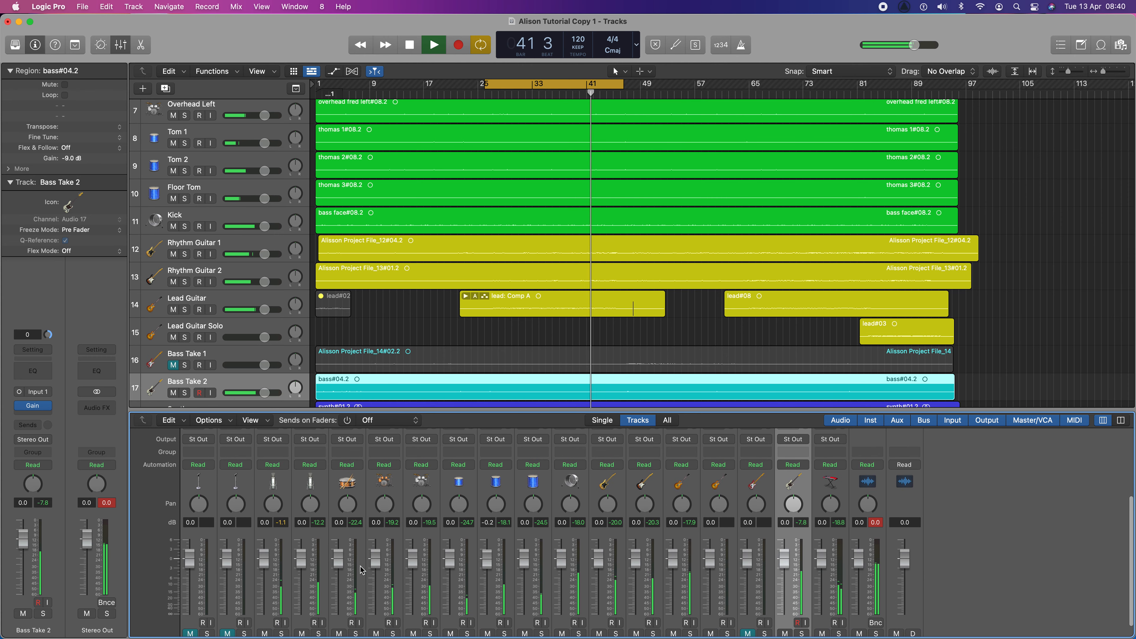
pyautogui.moveTo(339, 558); pyautogui.dragTo(339, 548)
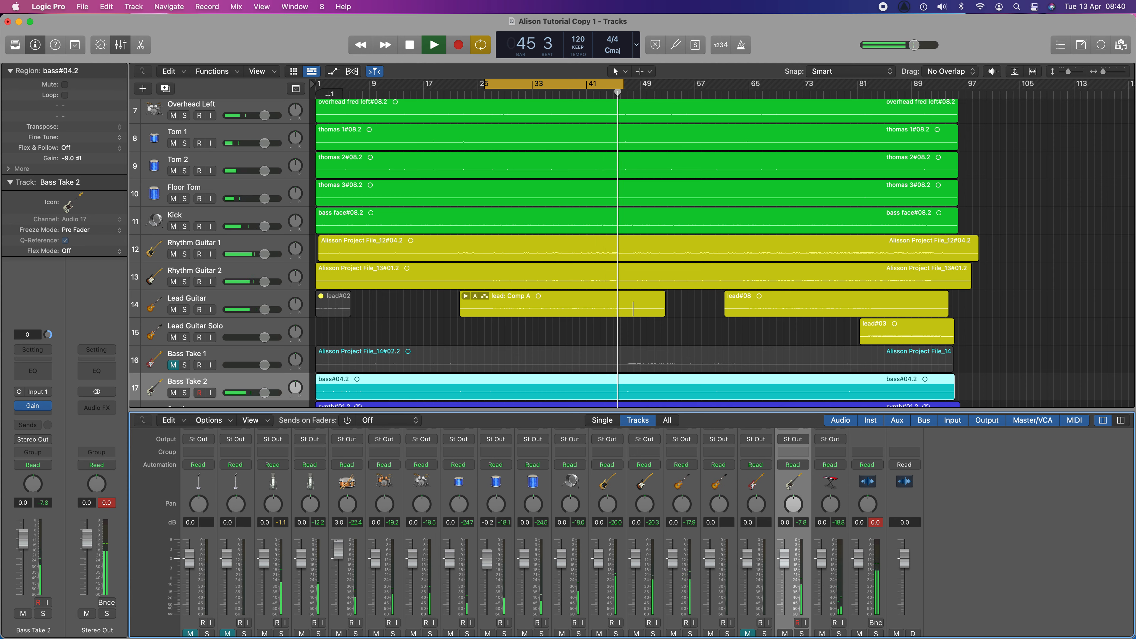
pyautogui.moveTo(556, 558); pyautogui.dragTo(562, 543)
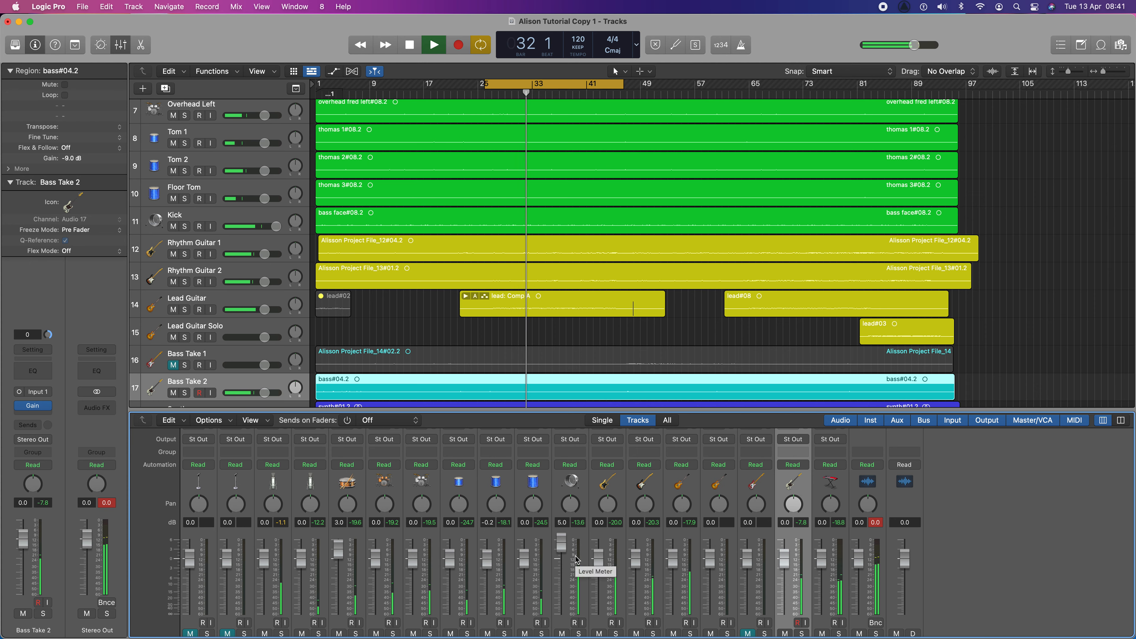
pyautogui.moveTo(561, 546); pyautogui.dragTo(561, 554)
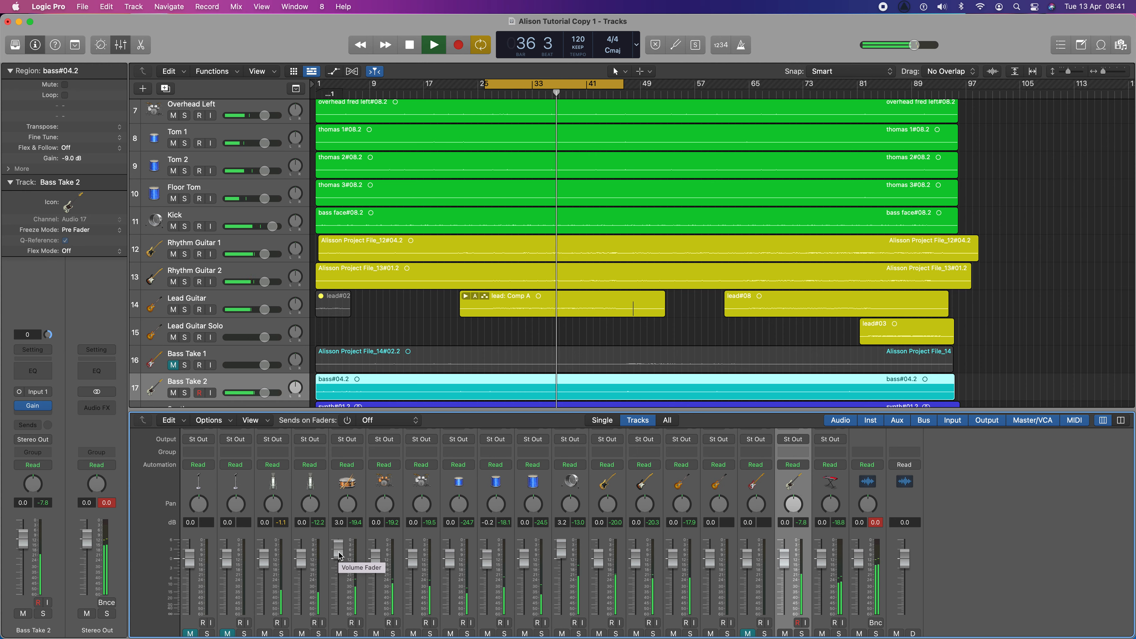
# - Reset the Stereo Out peak level reading and restart playback of the looped section to check the output level
pyautogui.click(873, 523)
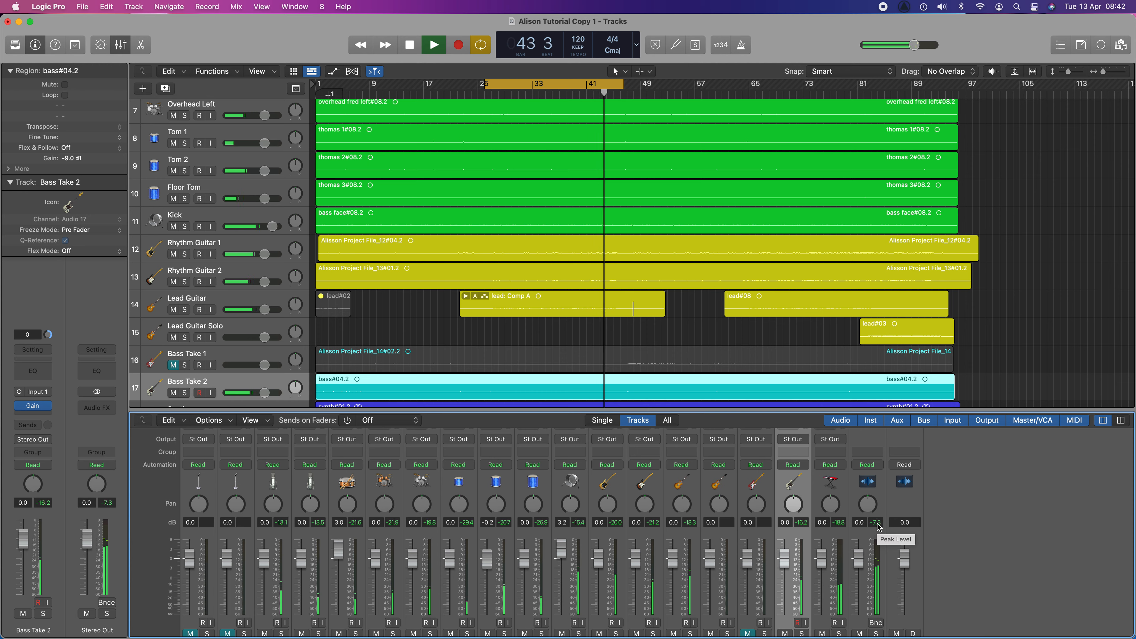
pyautogui.press('space')
pyautogui.press('space')
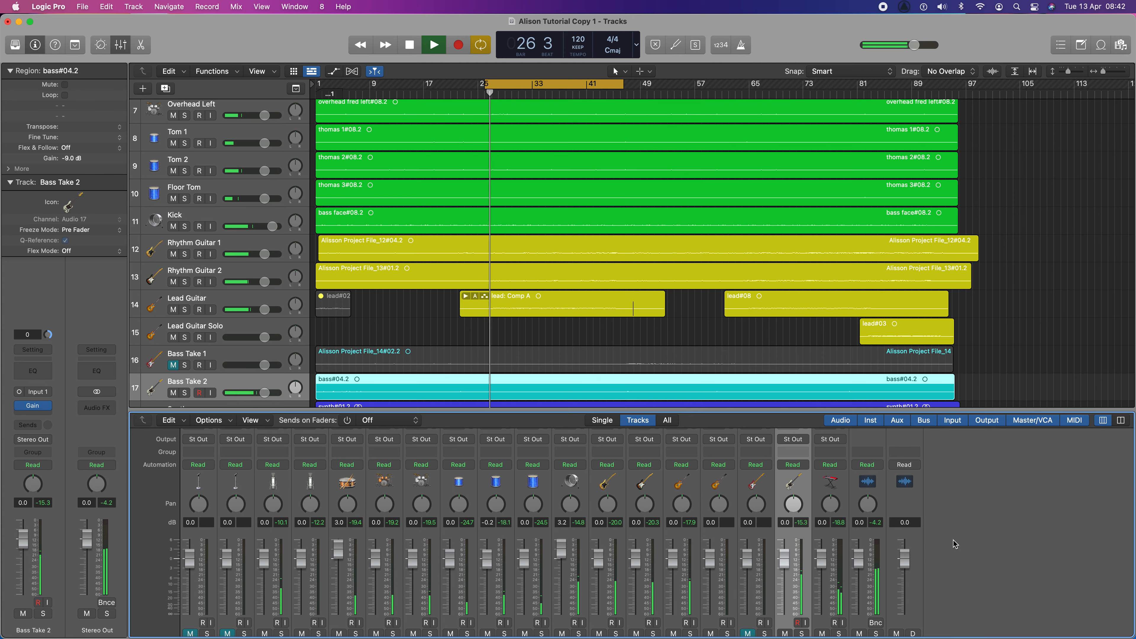
# - Stop playback, open the main vocal channel's Gain plug-in and place its window beside the regions, clear of the mixer
pyautogui.press('space')
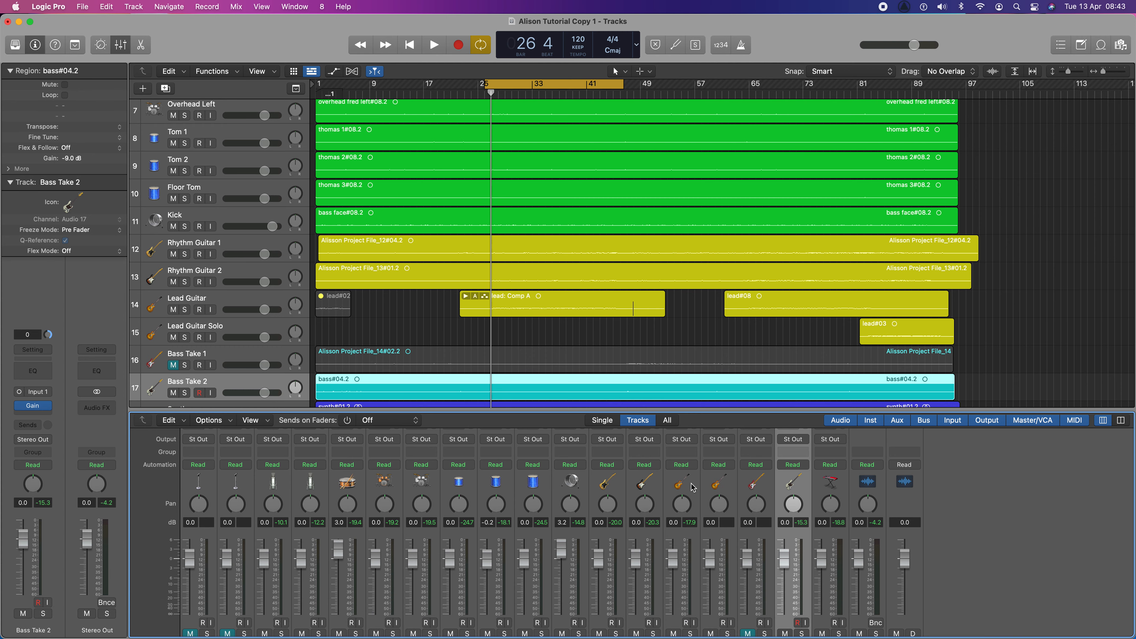
pyautogui.press('x')
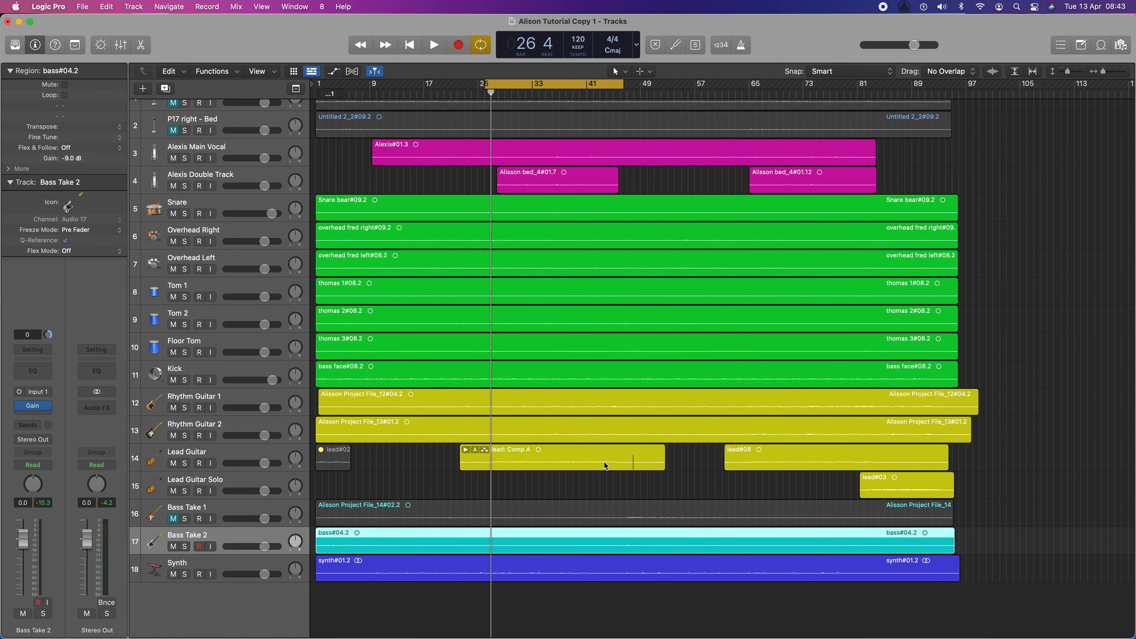
pyautogui.press('x')
pyautogui.scroll(-1, 606, 466)
pyautogui.scroll(5, 545, 443)
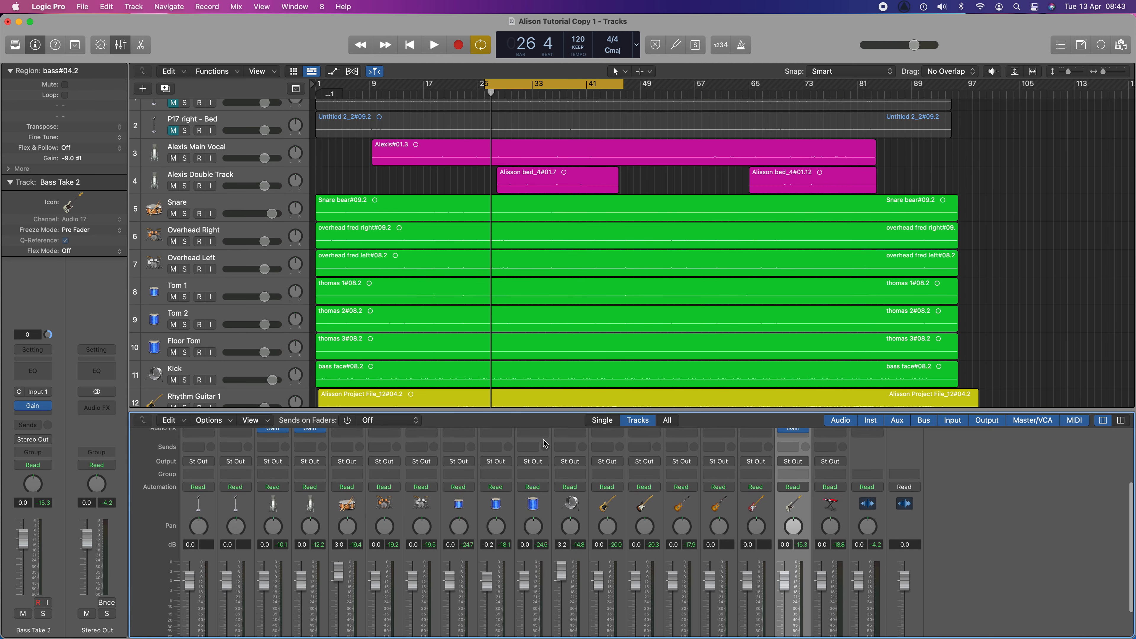
pyautogui.scroll(2, 544, 443)
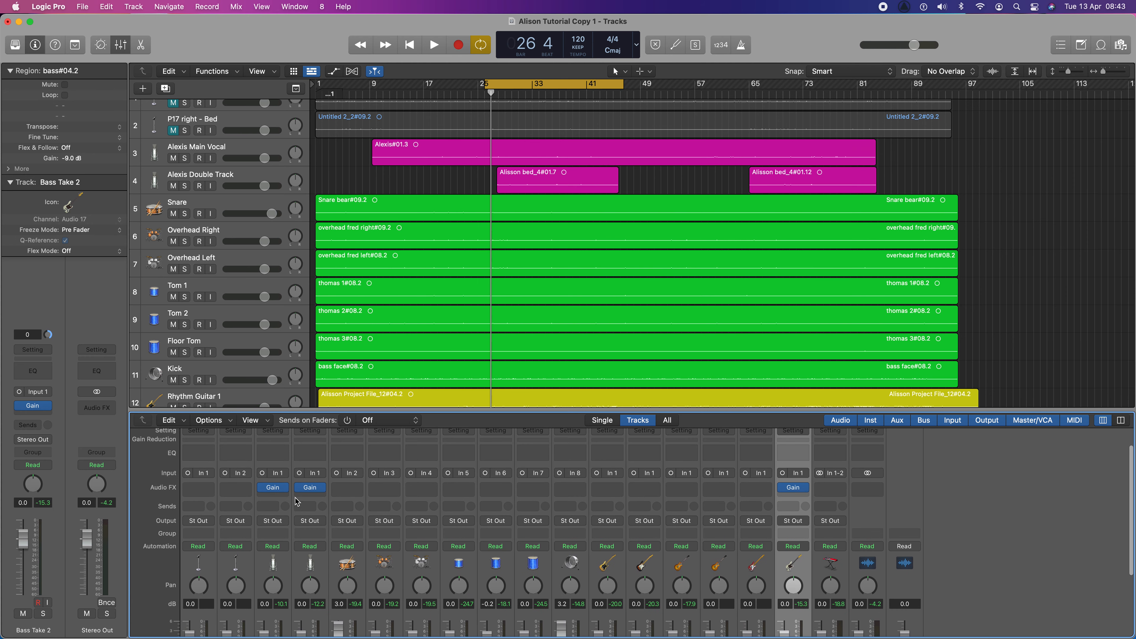
pyautogui.scroll(-2, 370, 524)
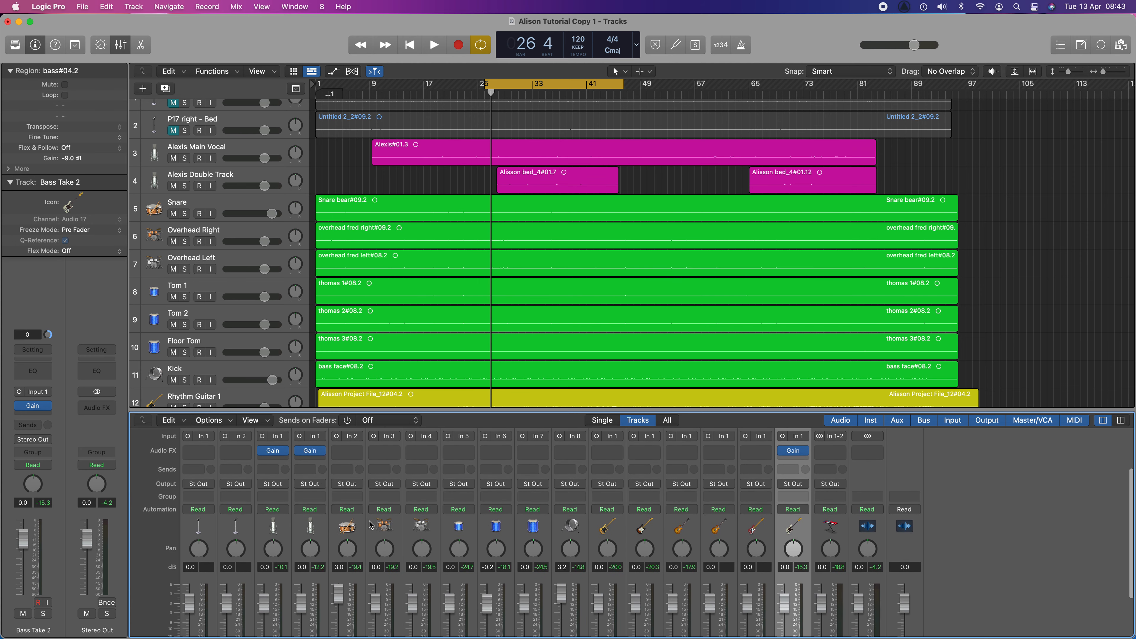
pyautogui.moveTo(274, 451)
pyautogui.click(274, 451)
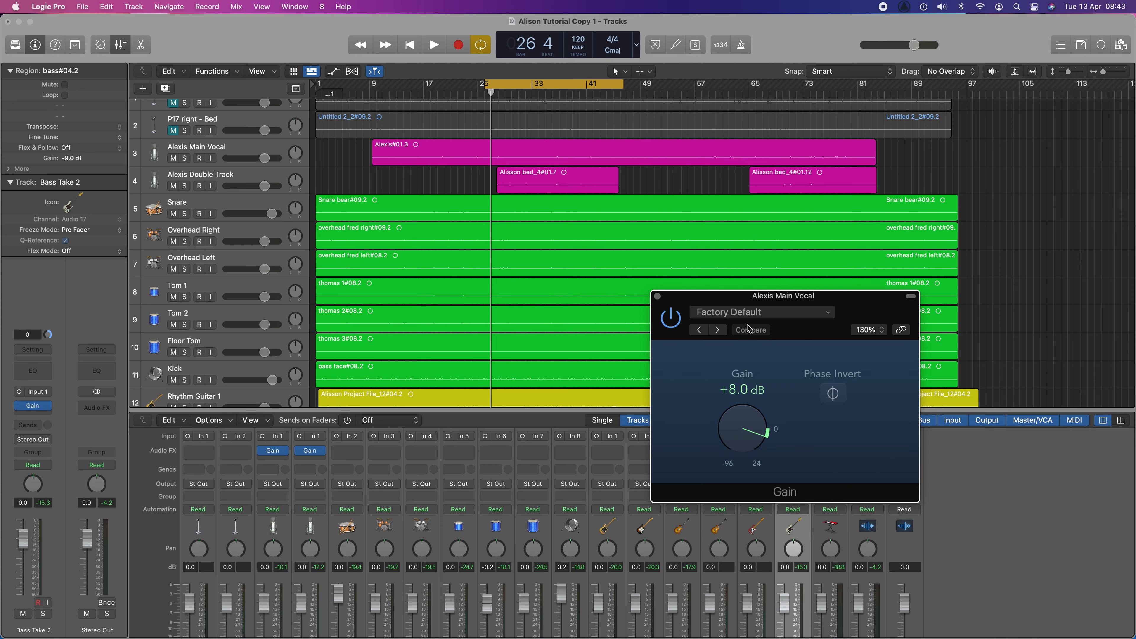
pyautogui.moveTo(608, 231); pyautogui.dragTo(149, 179)
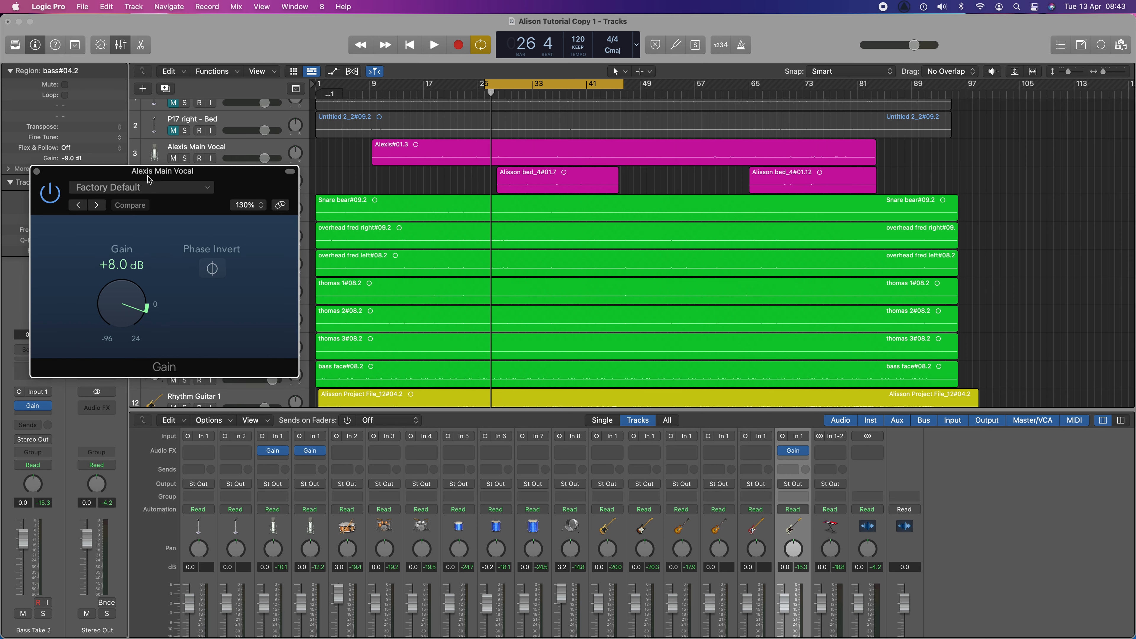
# - Switch to the Google Slides presentation, close the floating Gain window and add a Blank layout slide after slide 8
pyautogui.click(19, 21)
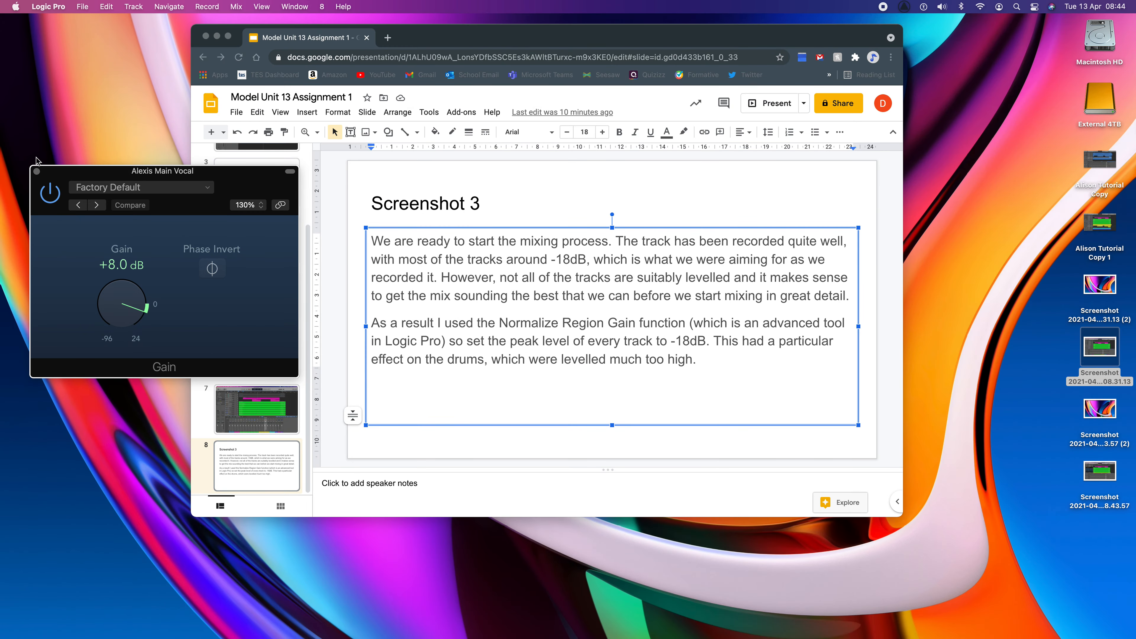
pyautogui.click(37, 171)
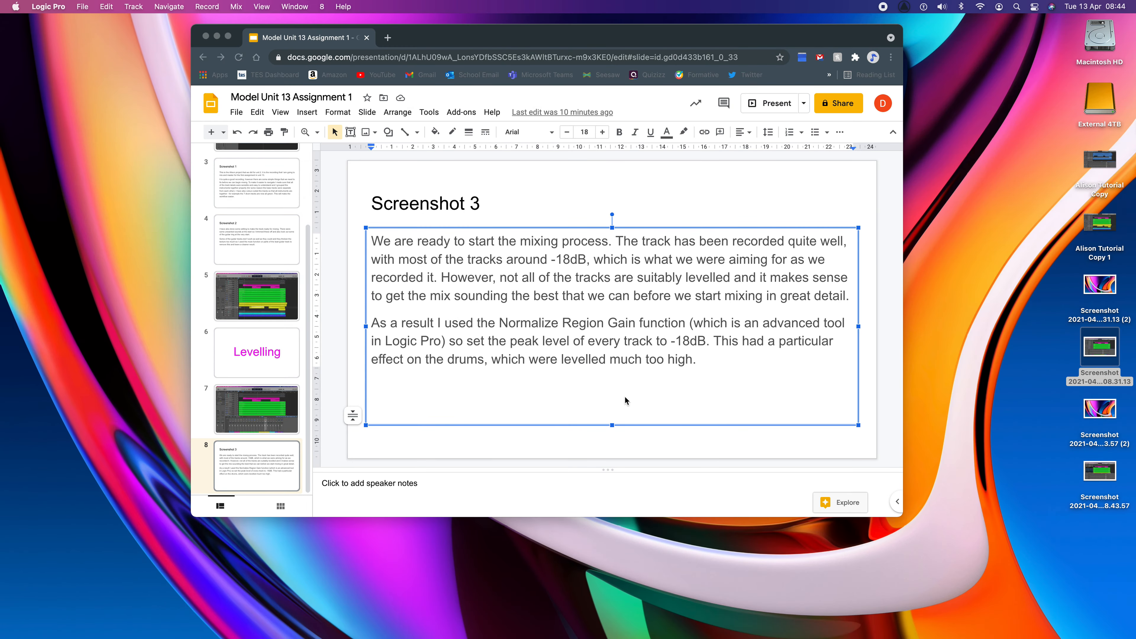
pyautogui.rightClick(260, 492)
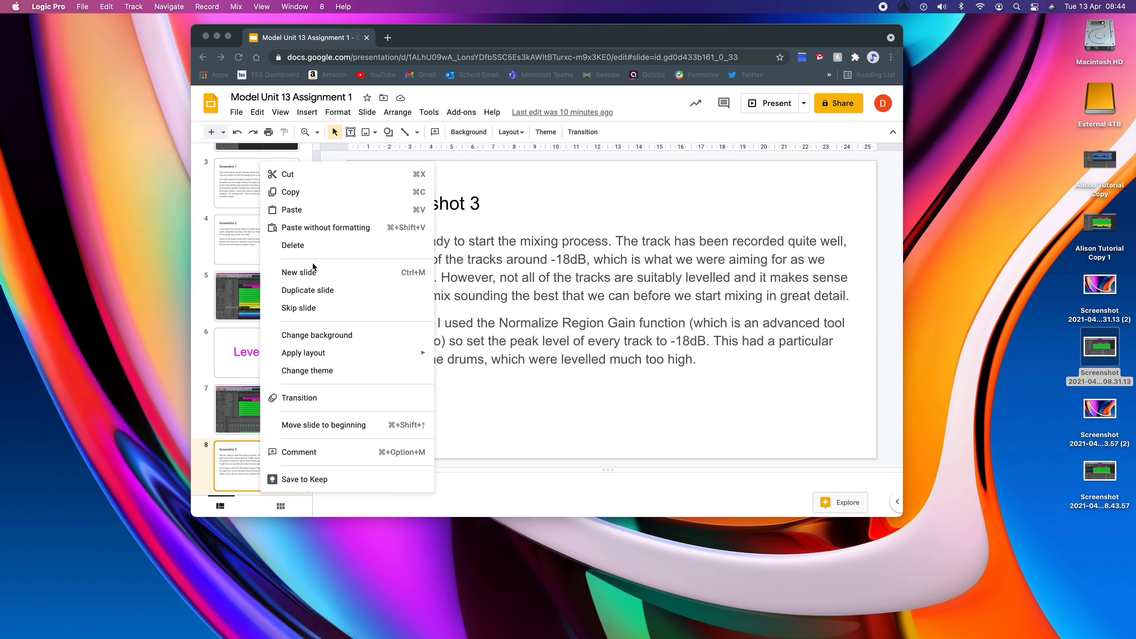
pyautogui.click(296, 272)
pyautogui.click(511, 131)
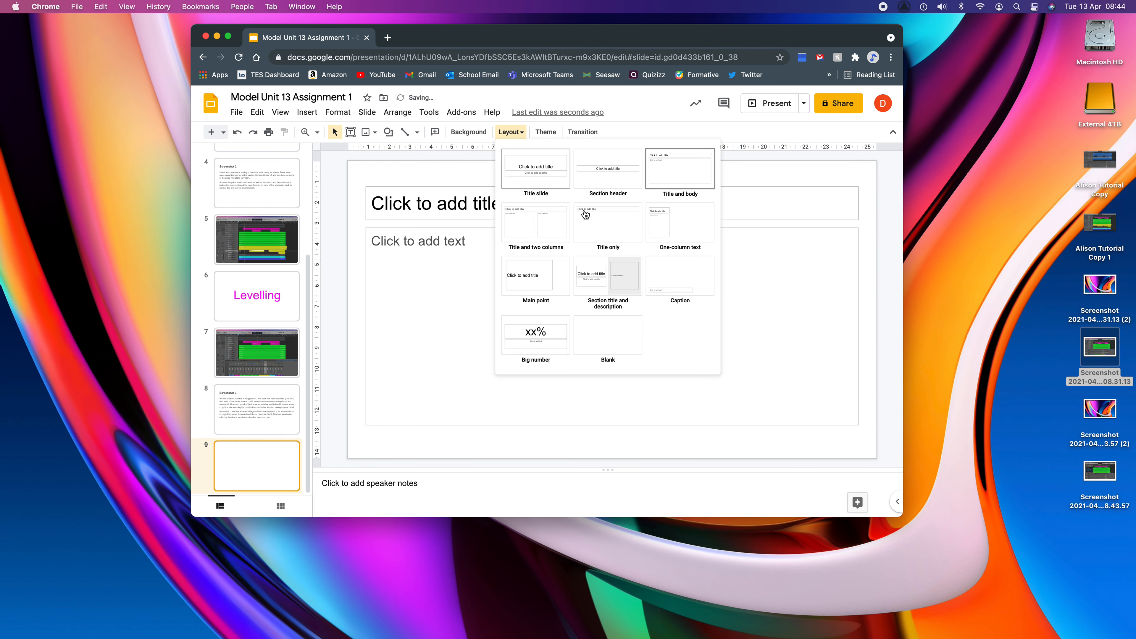
pyautogui.click(634, 327)
# - Insert the 8.43.57 desktop screenshot into the blank slide and enlarge it to fill the slide
pyautogui.moveTo(1105, 476); pyautogui.dragTo(562, 359)
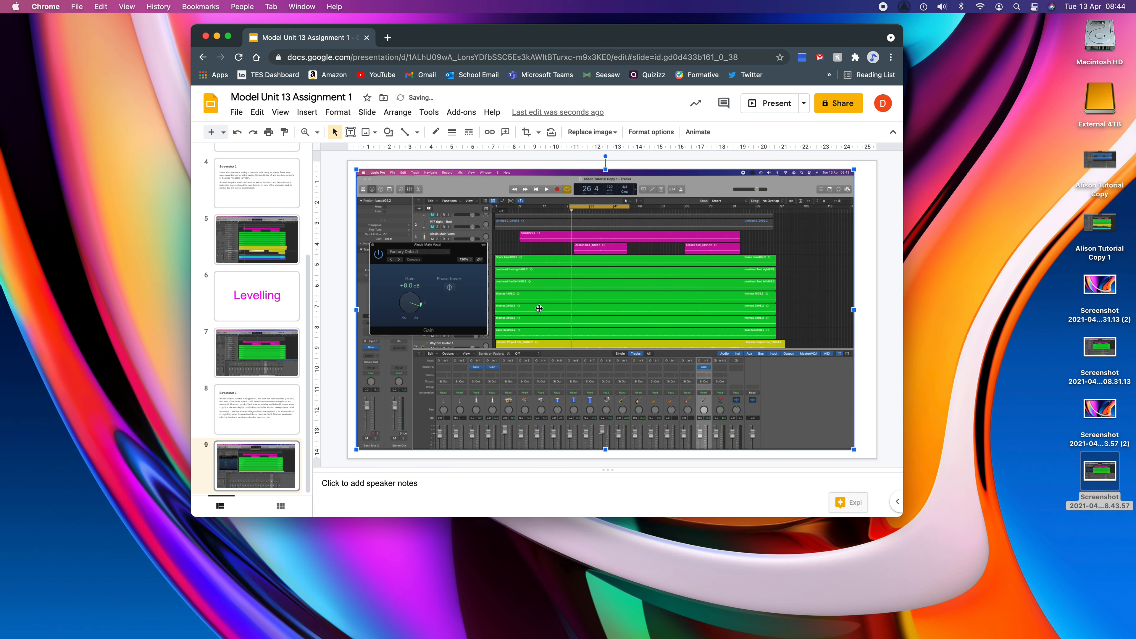
pyautogui.moveTo(514, 263); pyautogui.dragTo(504, 254)
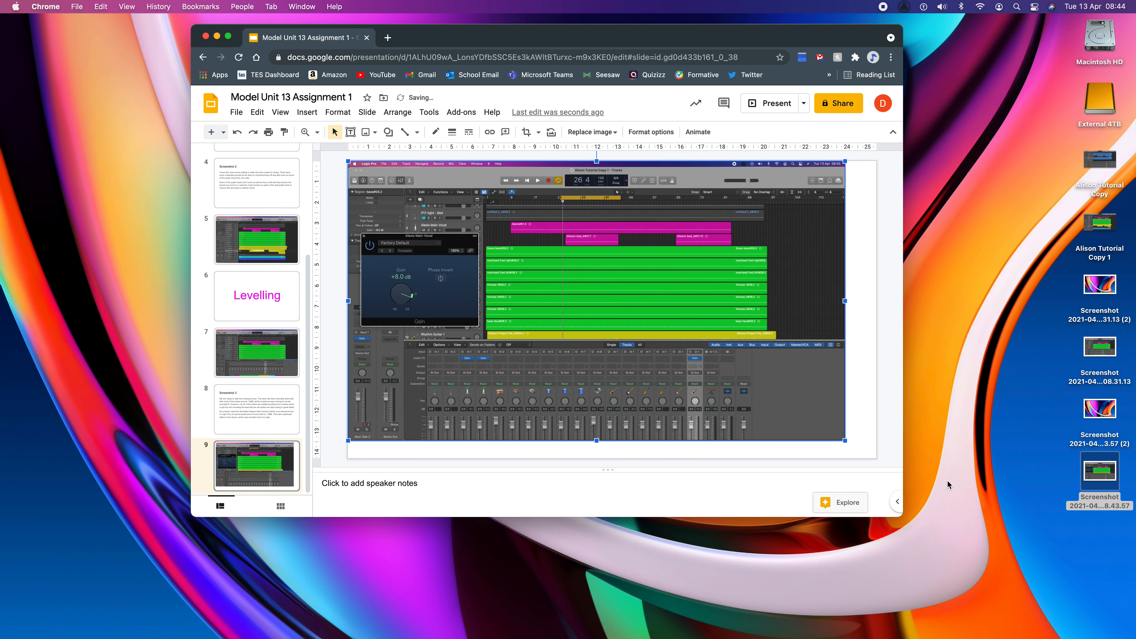
pyautogui.moveTo(846, 443); pyautogui.dragTo(866, 460)
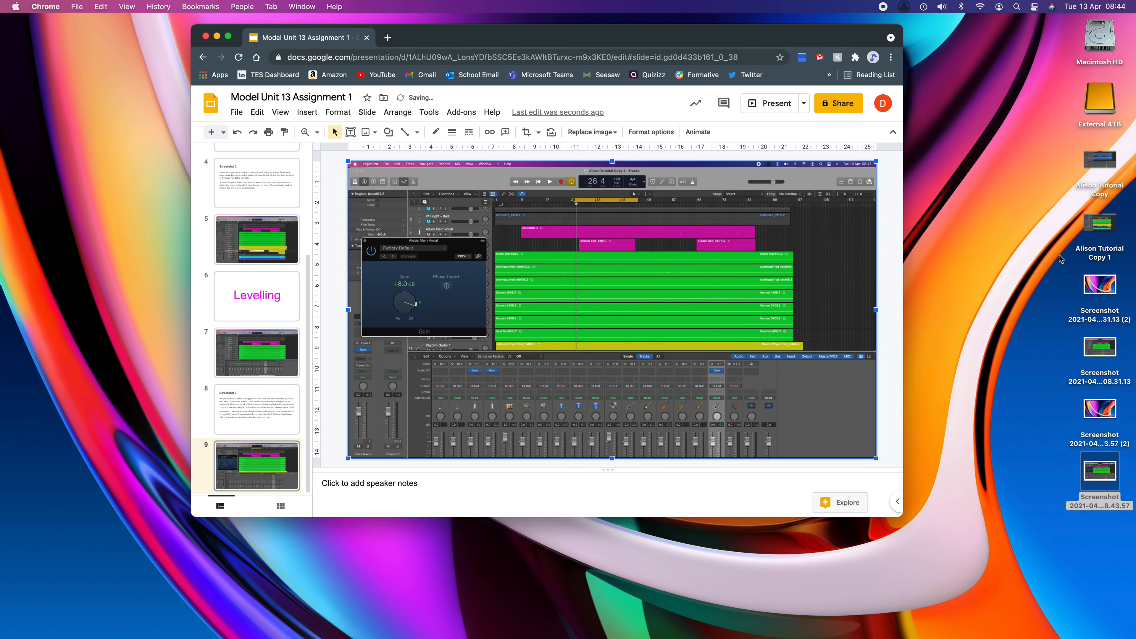
pyautogui.click(1011, 293)
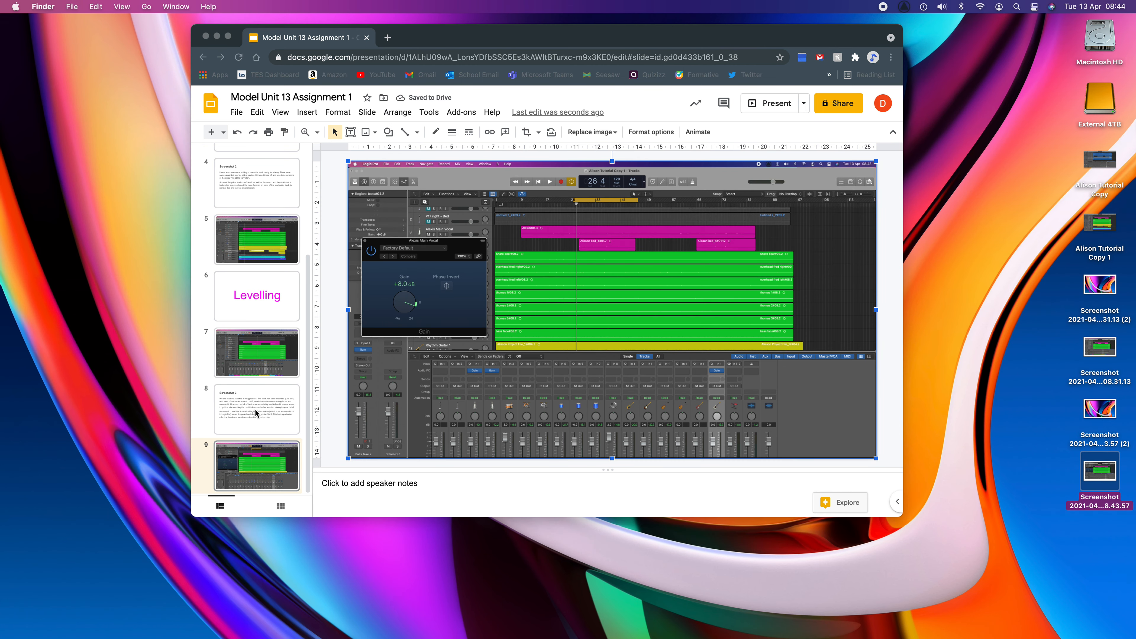
# - Duplicate the Screenshot 3 text slide and move the copy after the new screenshot slide
pyautogui.rightClick(269, 493)
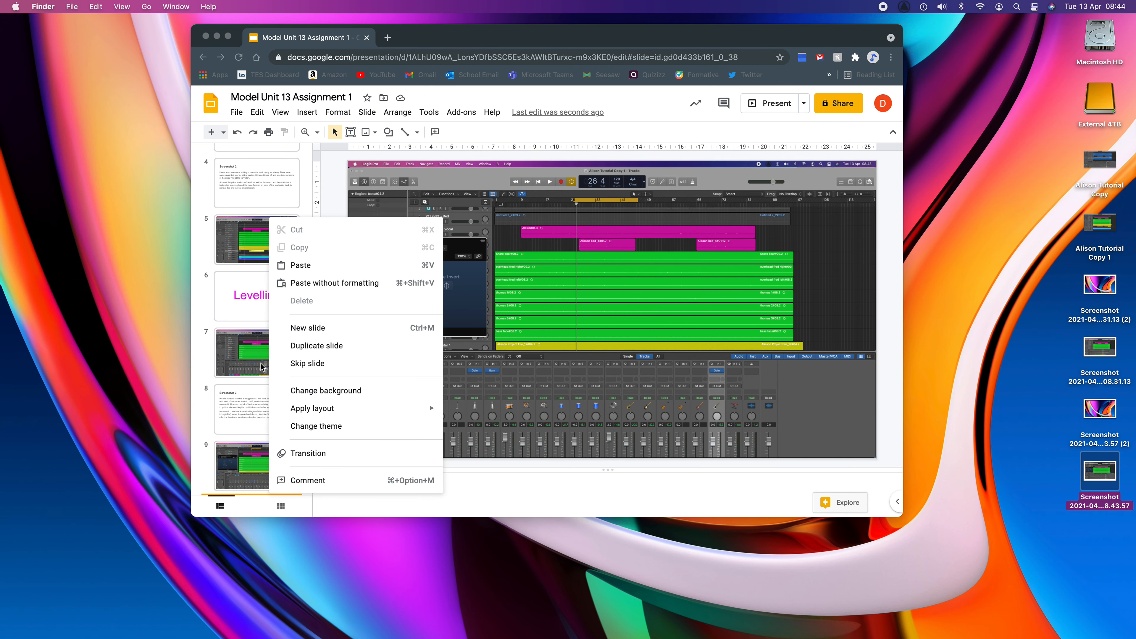
pyautogui.click(229, 409)
pyautogui.click(243, 413)
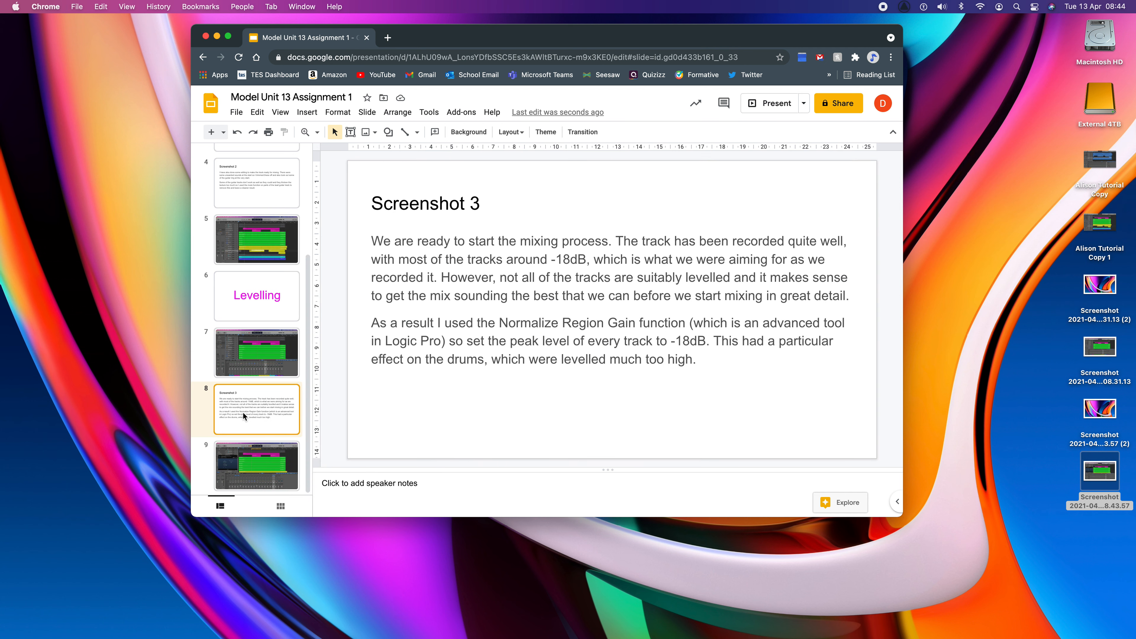
pyautogui.rightClick(243, 413)
pyautogui.click(288, 297)
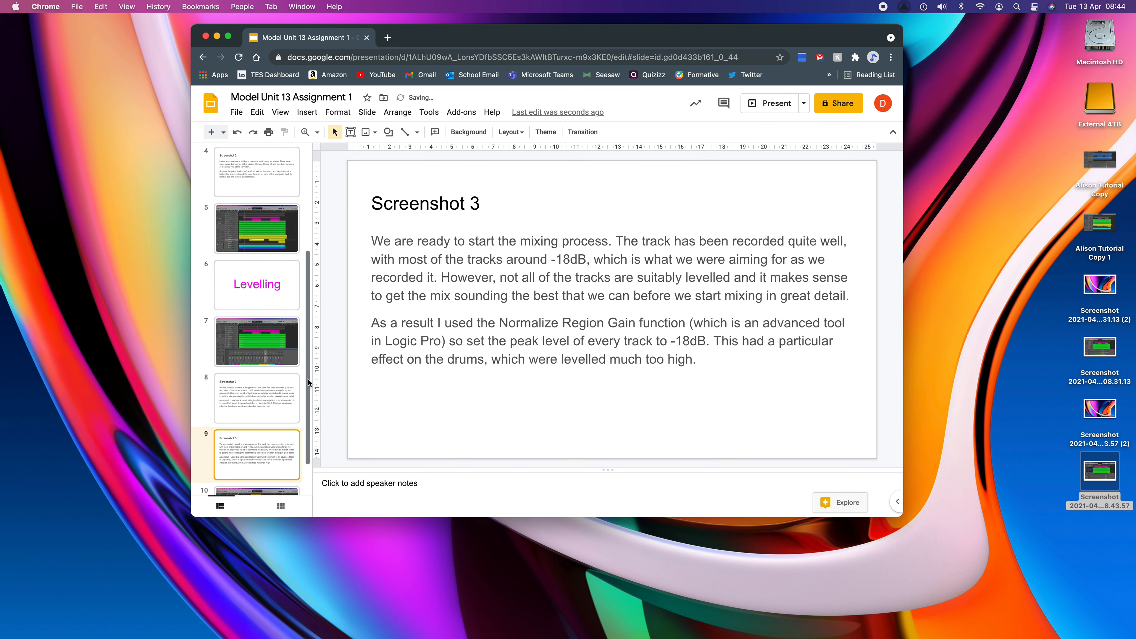
pyautogui.moveTo(259, 443); pyautogui.dragTo(255, 492)
# - Change the duplicated slide's title to "Screenshot 4"
pyautogui.click(479, 200)
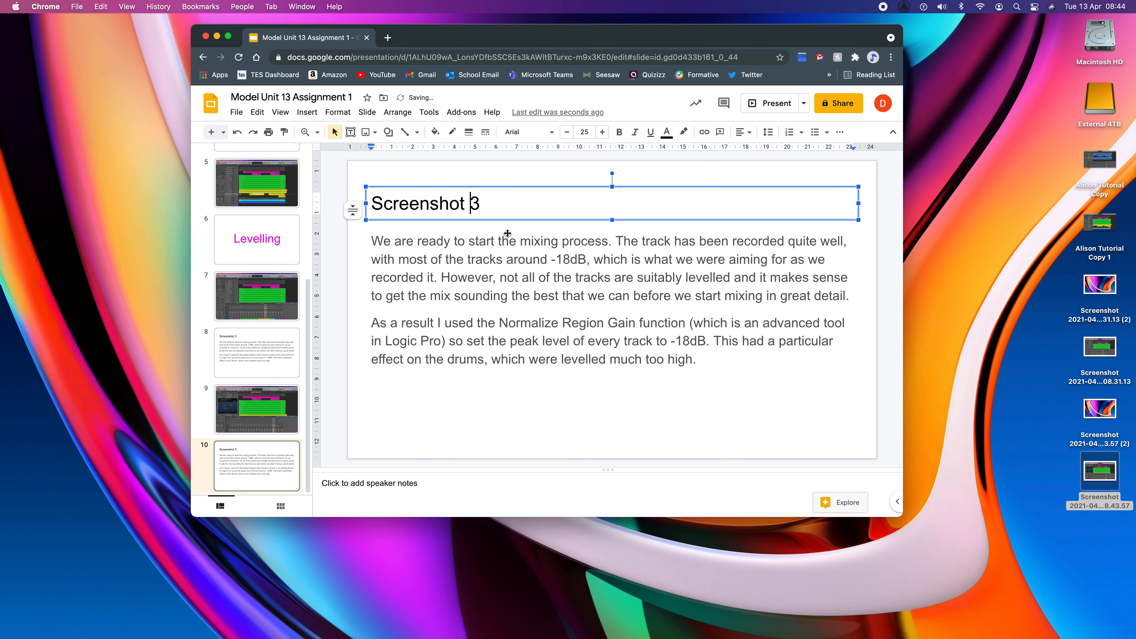
pyautogui.press('BackSpace')
pyautogui.write('4')
# - Replace the body text with "The next stage was to get a basic levelling done do that the mix is listenable." and start a new paragraph
pyautogui.moveTo(700, 362); pyautogui.dragTo(360, 248)
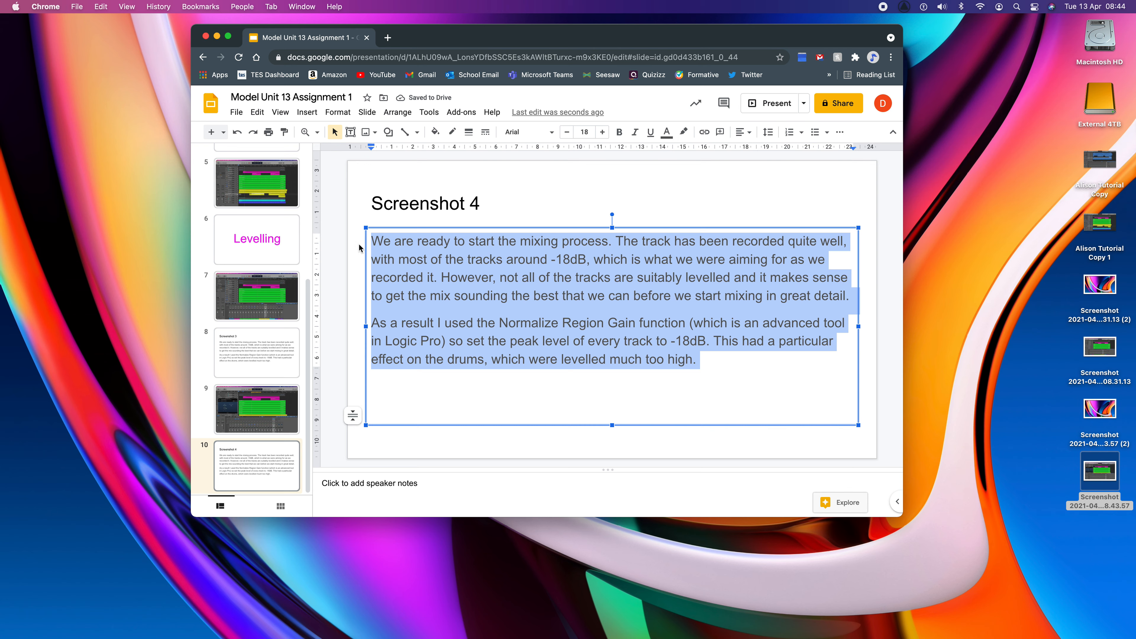
pyautogui.write('The next stage was to ge')
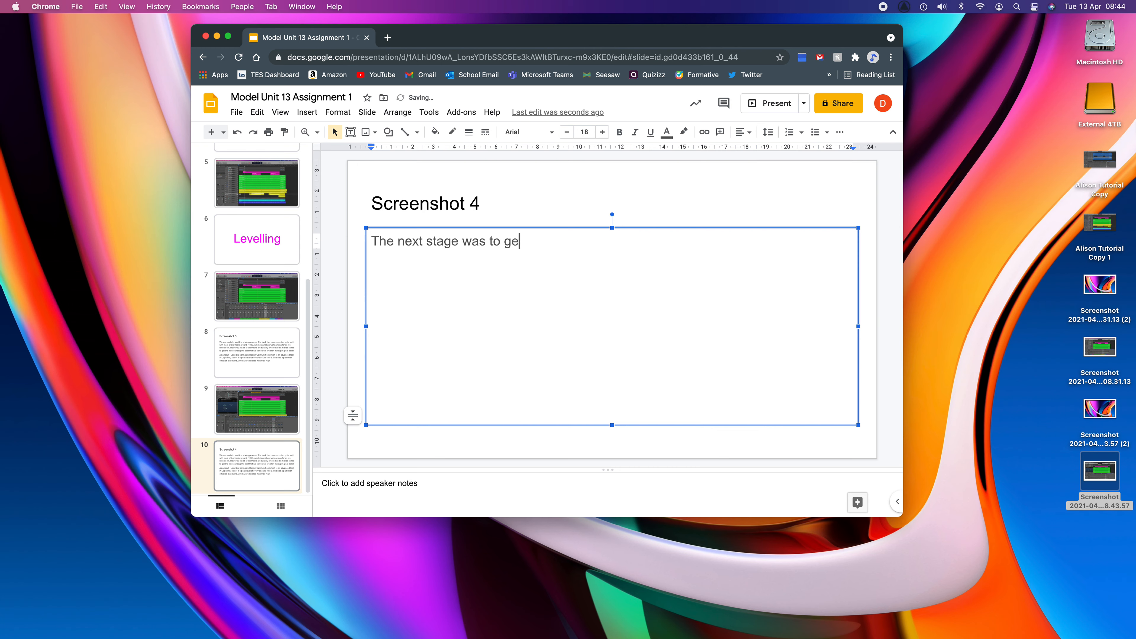
pyautogui.write('t a basic levelling done t')
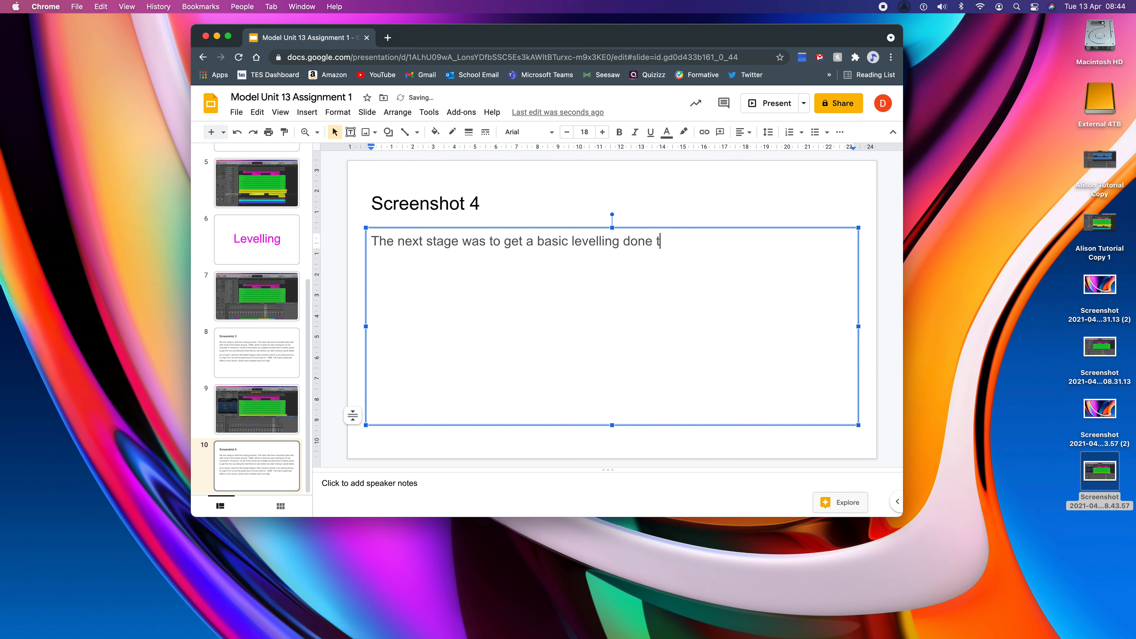
pyautogui.press('BackSpace')
pyautogui.write('do that the mix is li')
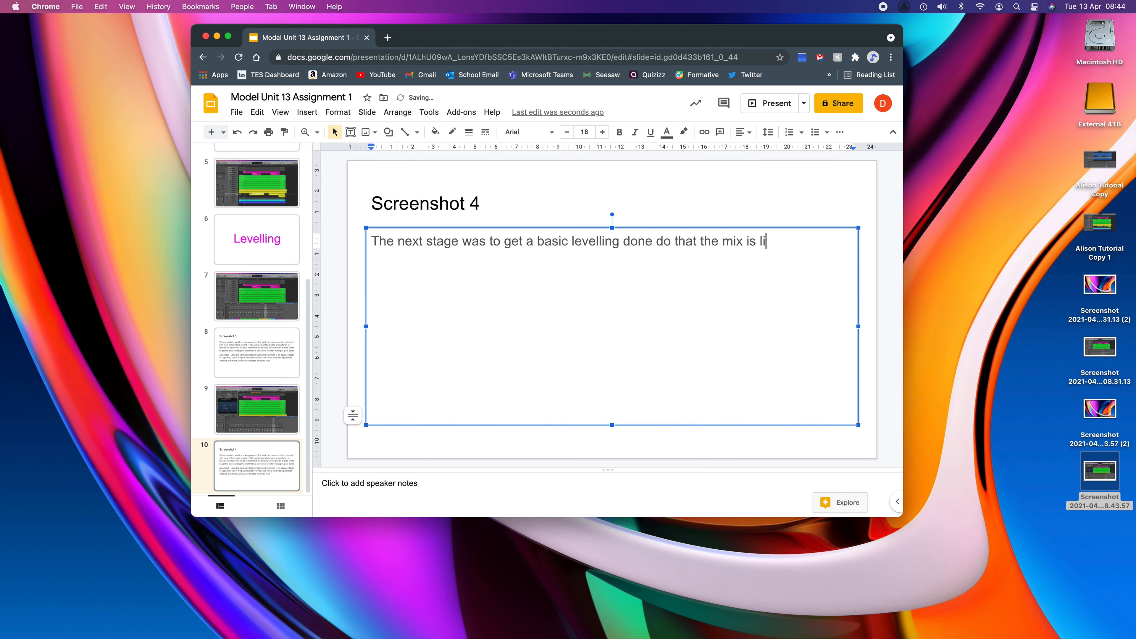
pyautogui.write('stenable.')
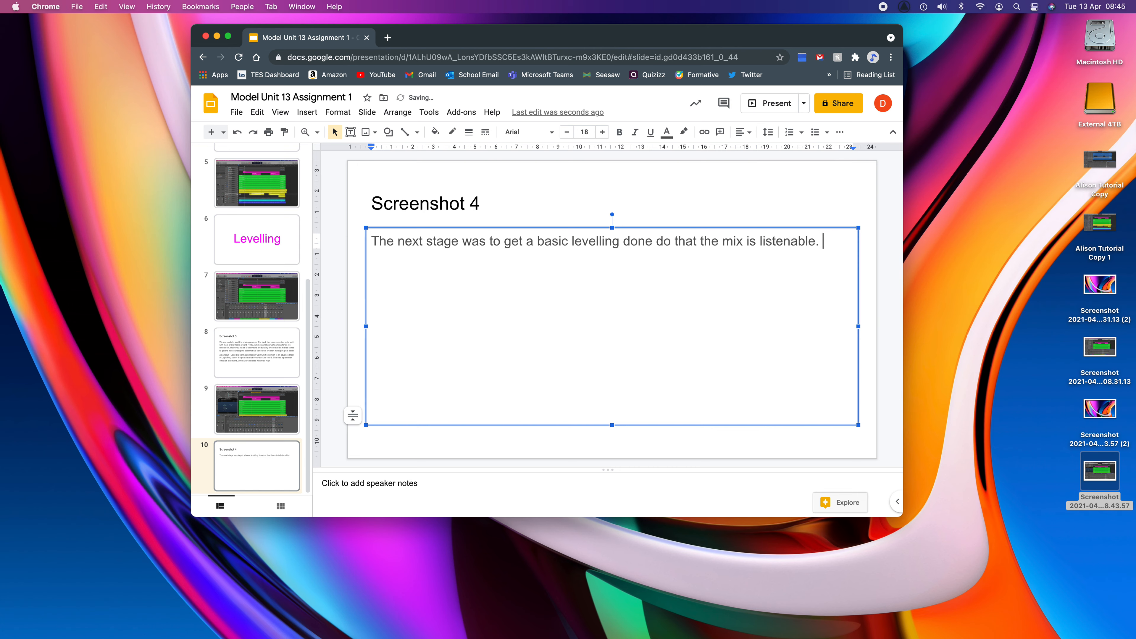
pyautogui.press('Return')
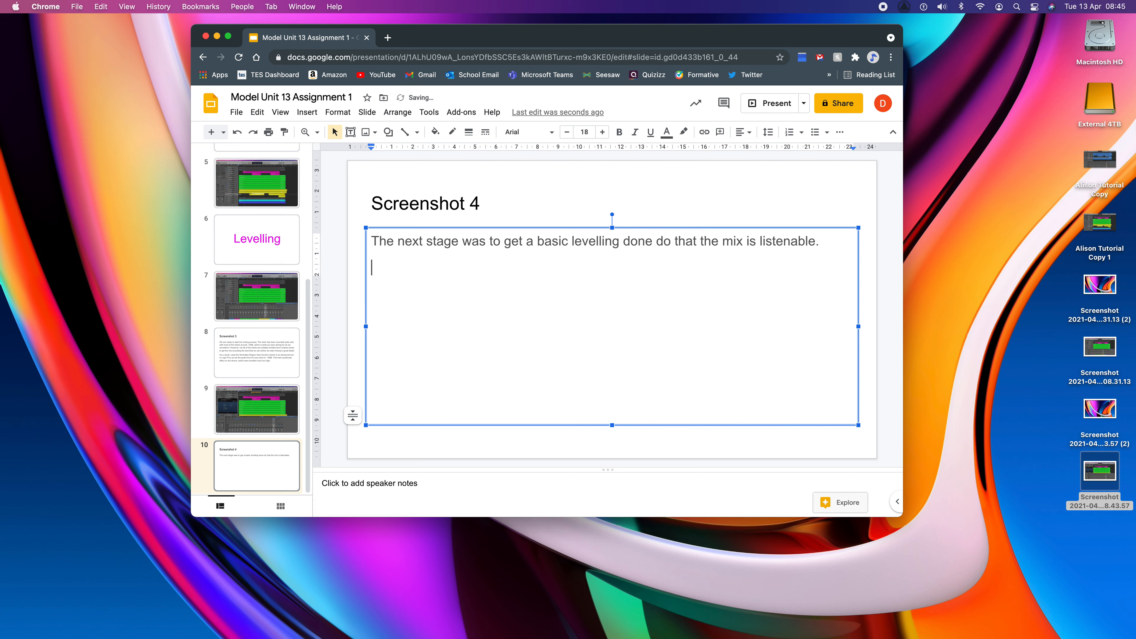